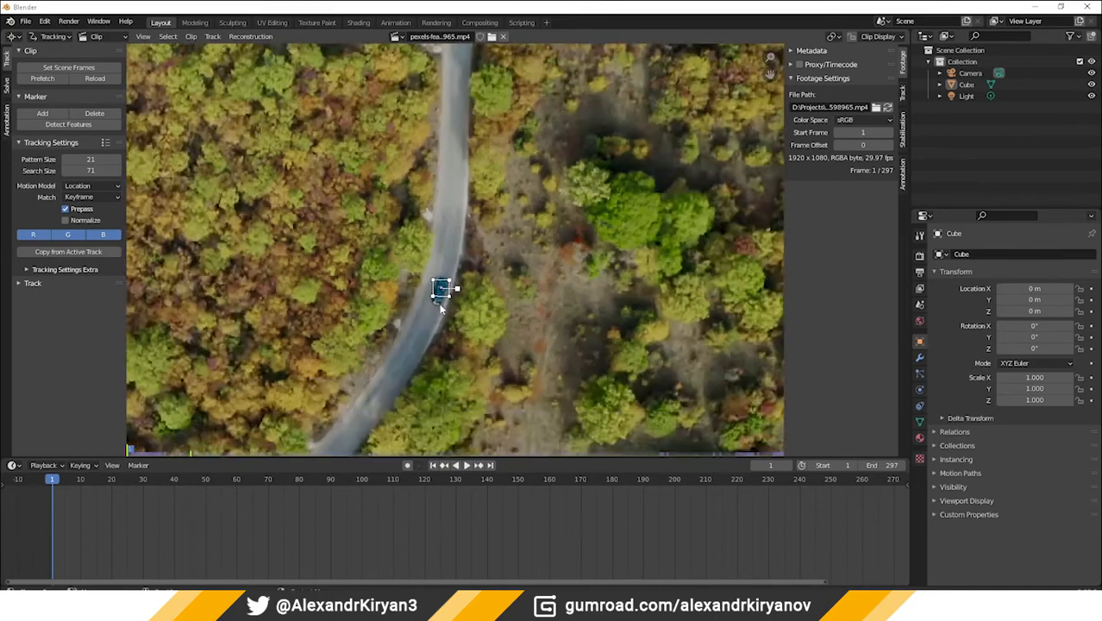
Play the tracked clip, scrub to frame 60 and check that the marker follows the vehicle on the road.
scroll(419, 295, "down", 2)
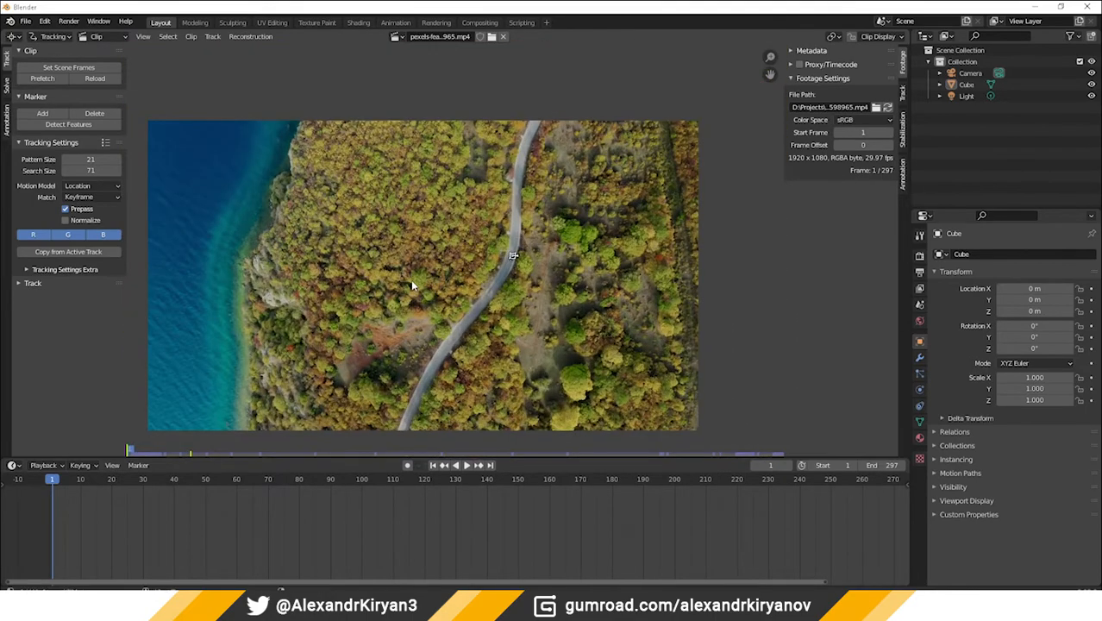
scroll(410, 285, "up", 2)
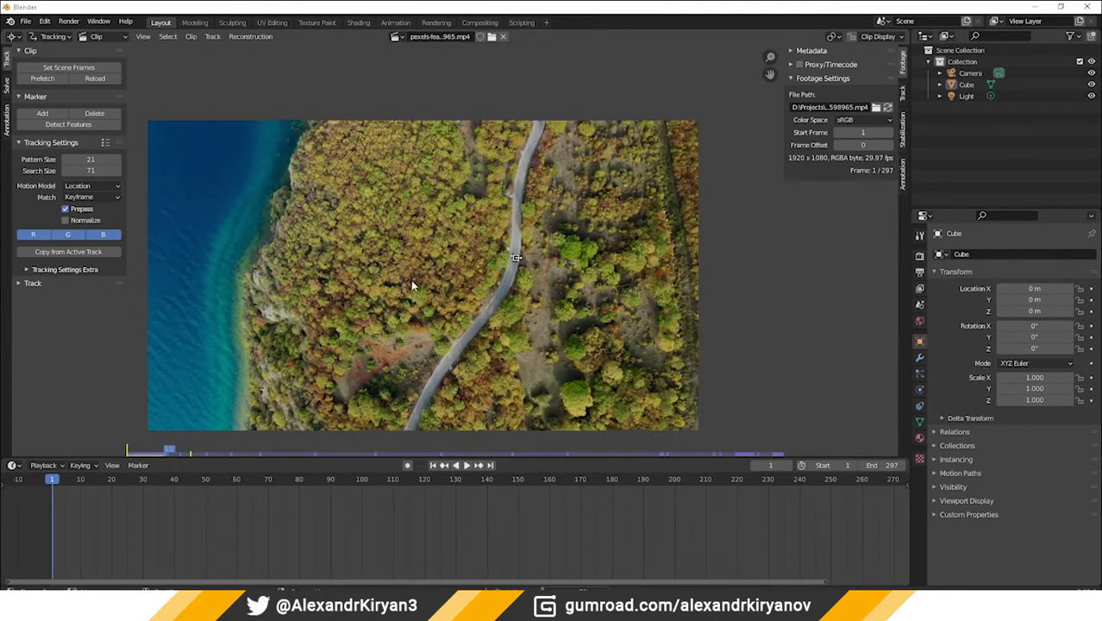
key("space")
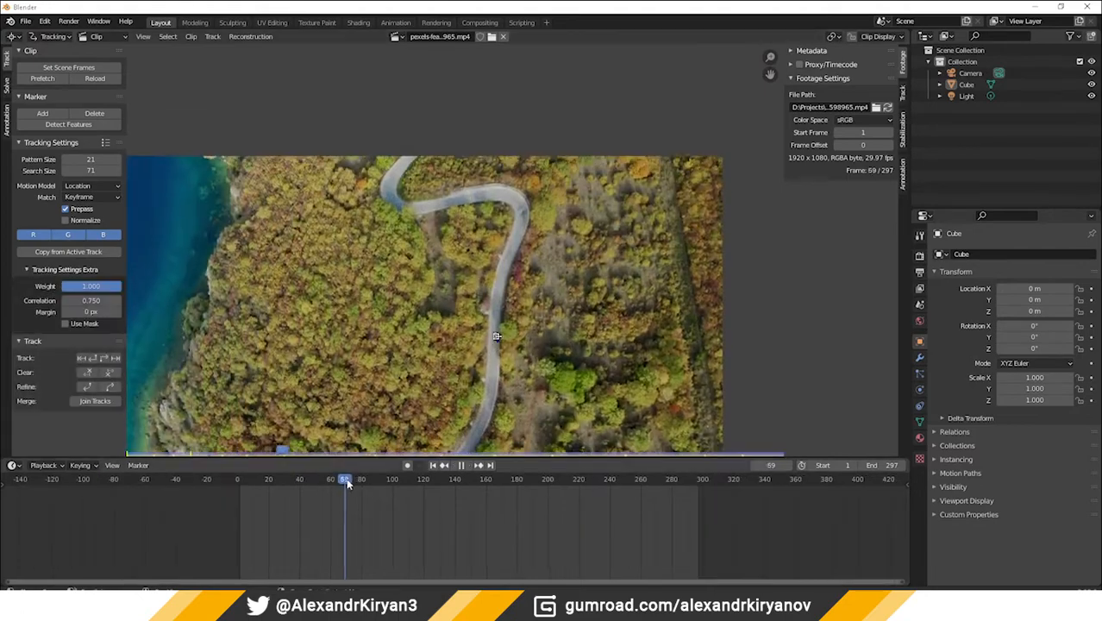
left_click_drag(347, 484, 332, 516)
scroll(552, 402, "up", 5)
left_click_drag(464, 355, 453, 393)
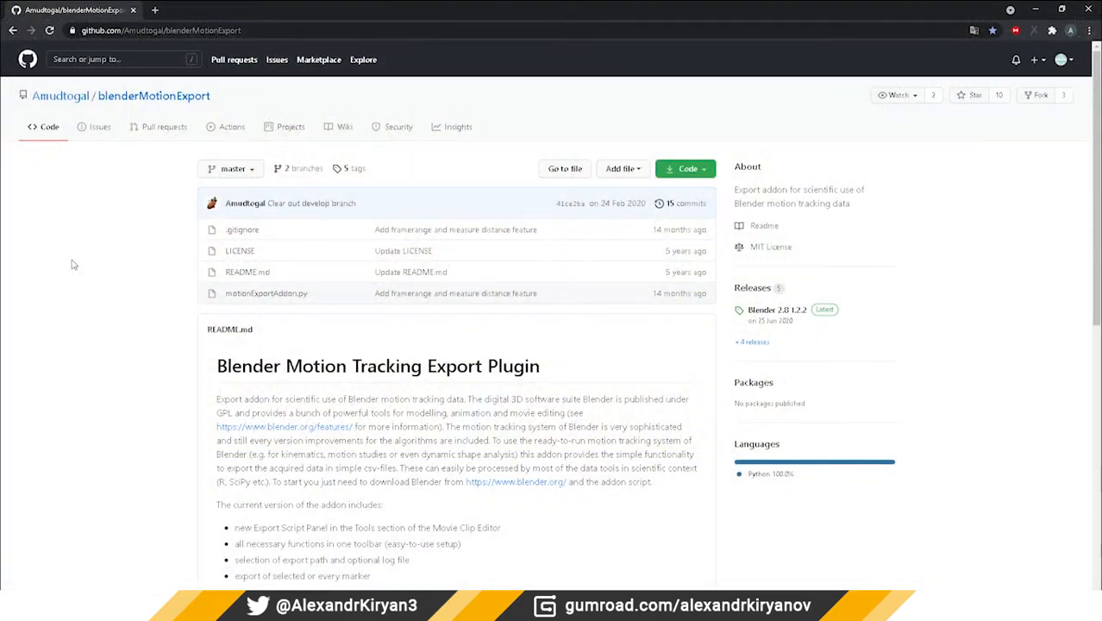
Switch to the browser and download the source code zip of the blenderMotionExport release Blender 2.8 1.2.2 from GitHub.
left_click(756, 288)
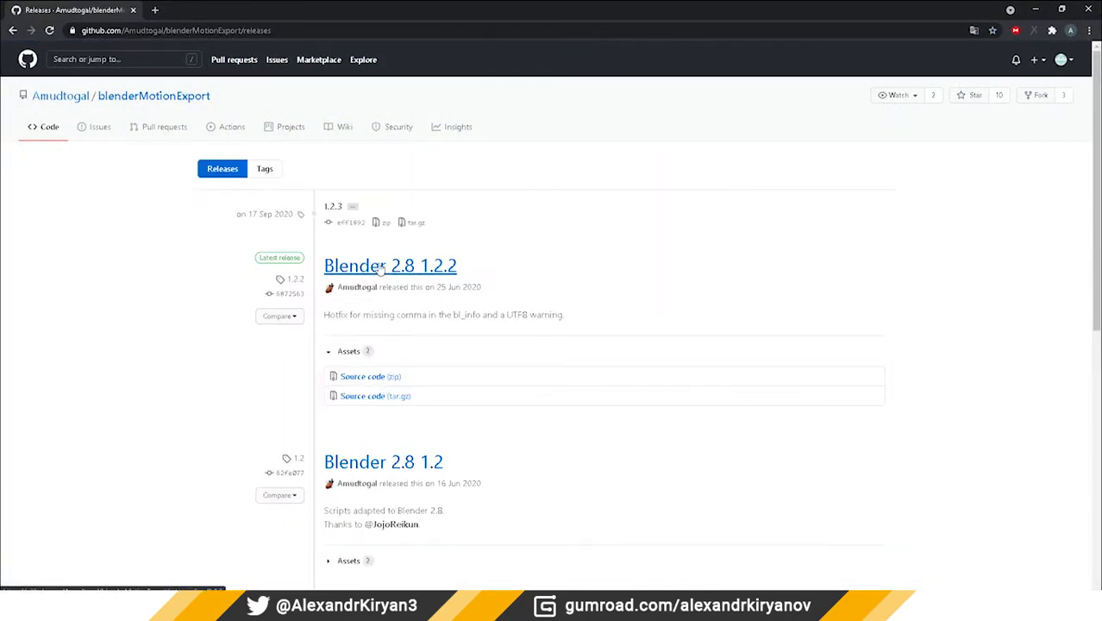
double_click(352, 353)
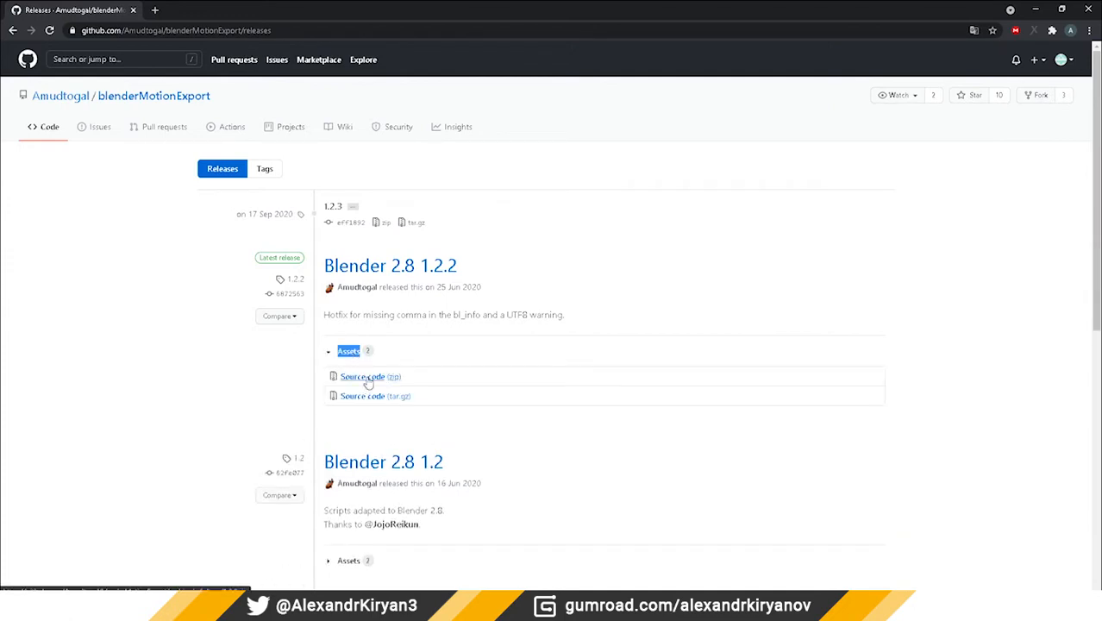
left_click(369, 377)
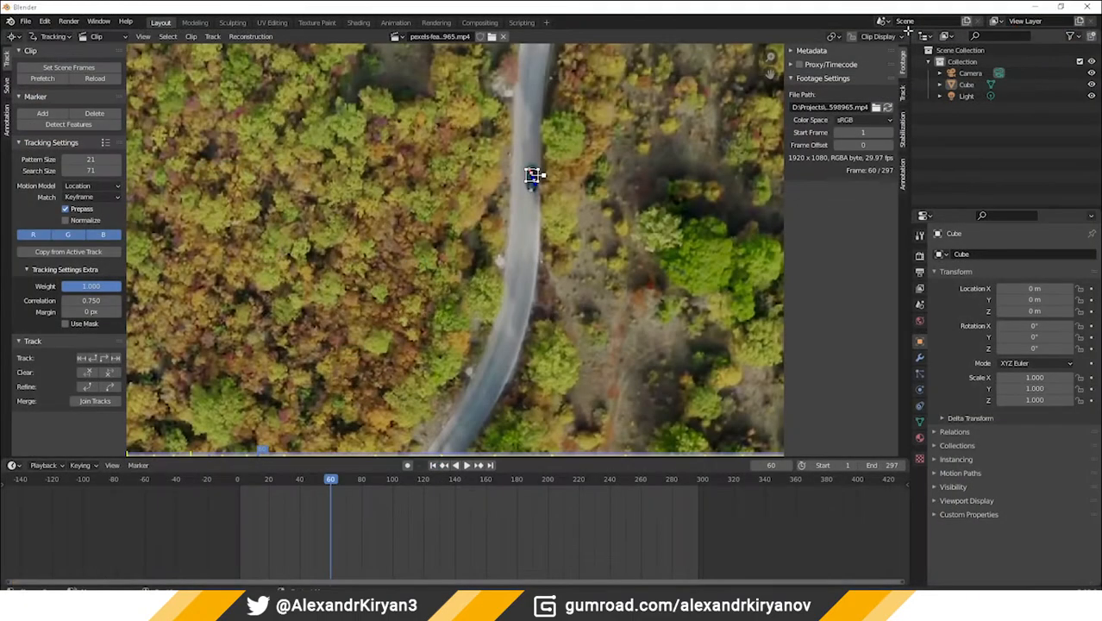
In Blender, open motionExportAddon.py from the blenderMotionExport-1.2.2 folder in a Text Editor area split off beside the clip editor.
left_click_drag(908, 33, 518, 39)
left_click(517, 39)
left_click(751, 74)
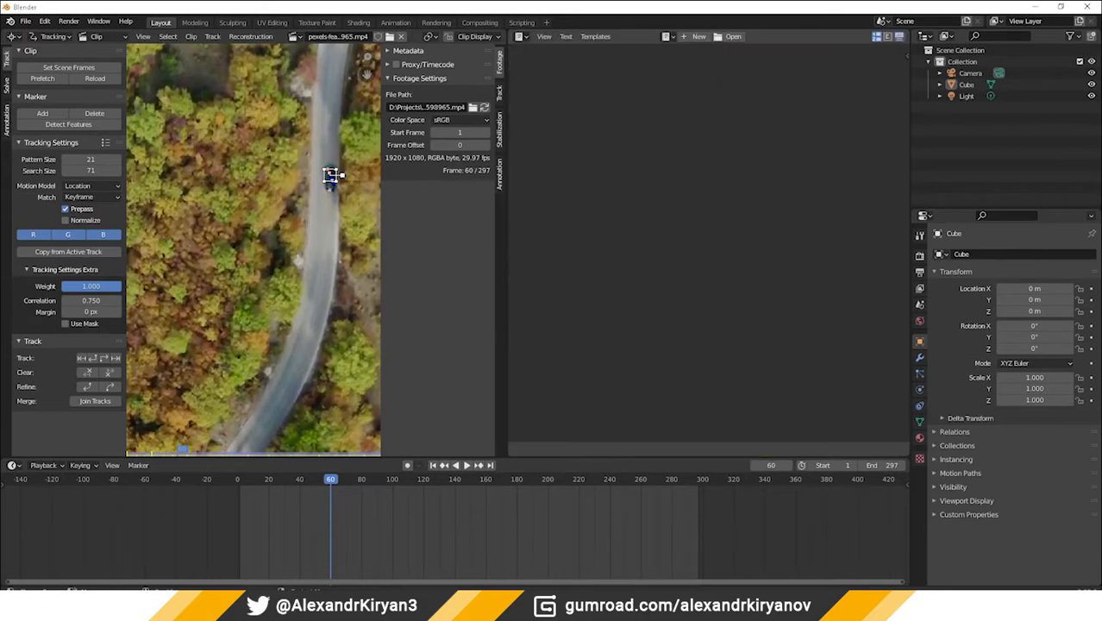
left_click(734, 36)
double_click(428, 207)
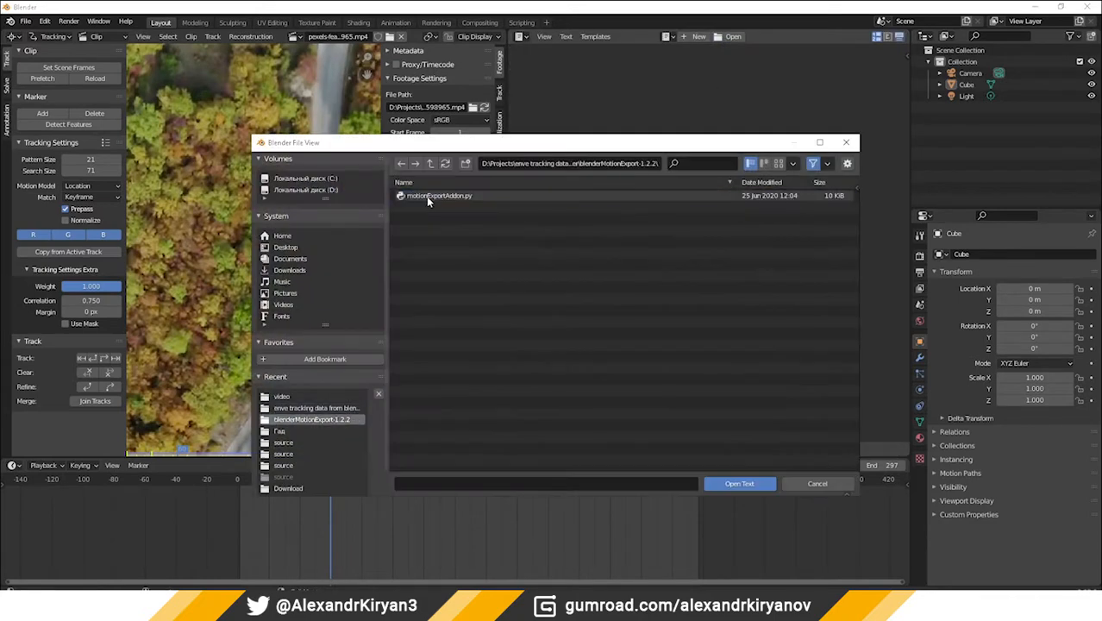
double_click(426, 196)
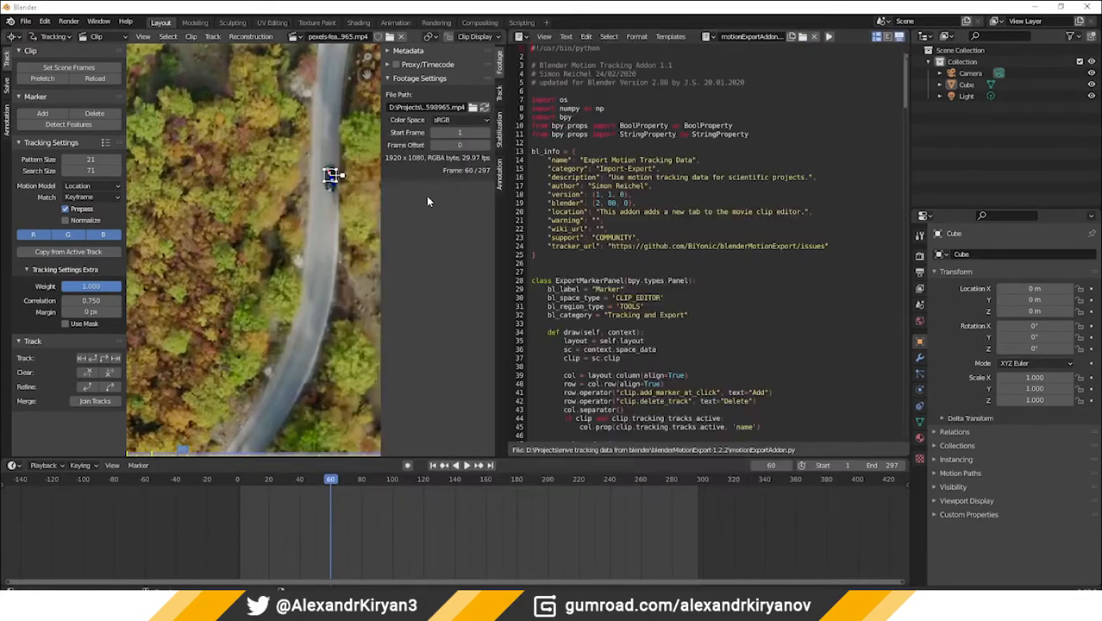
Run the add-on script and display its Tracking and Export tools with the Export section expanded.
left_click(829, 37)
left_click(8, 80)
left_click(7, 64)
left_click(6, 169)
left_click(21, 195)
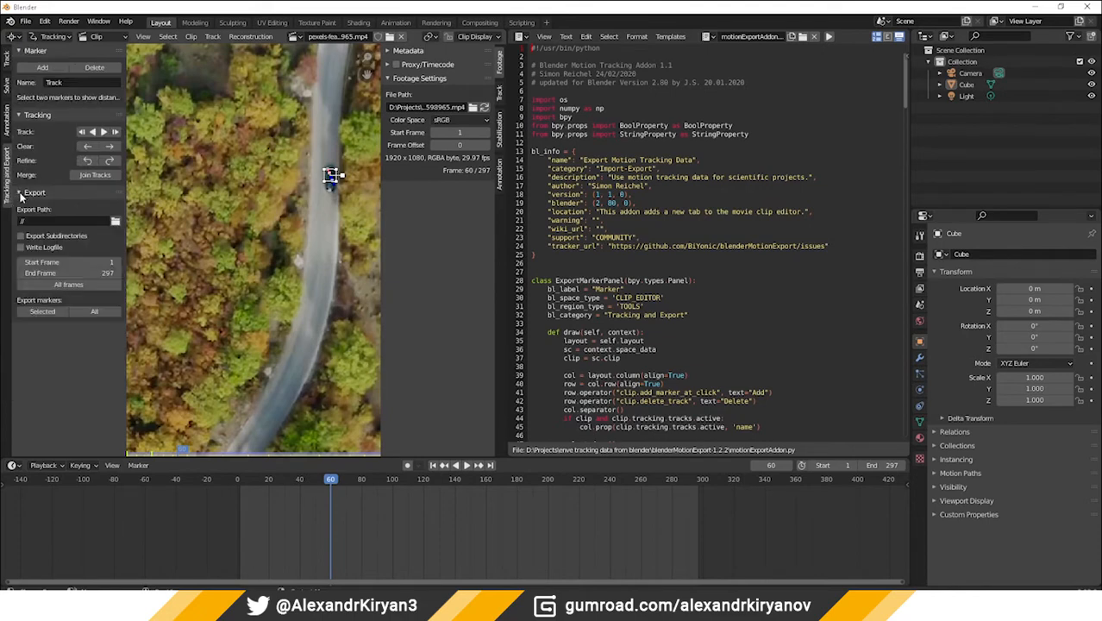
Set the export path to the "enve tracking data from blender" project folder and export the selected marker's data.
left_click_drag(323, 307, 321, 379)
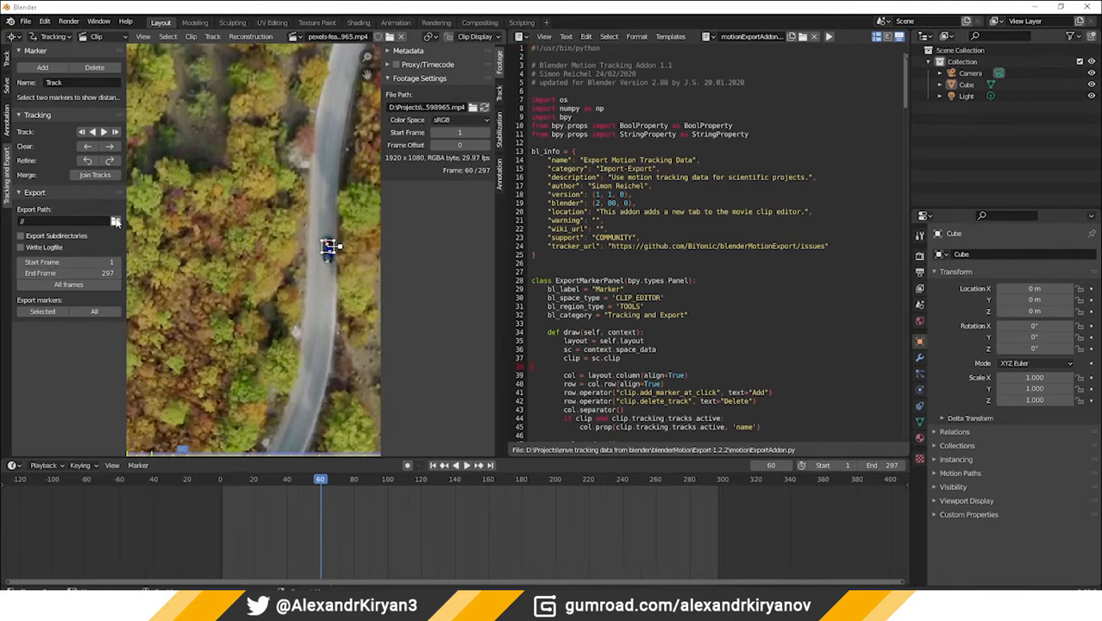
left_click(115, 222)
left_click(729, 484)
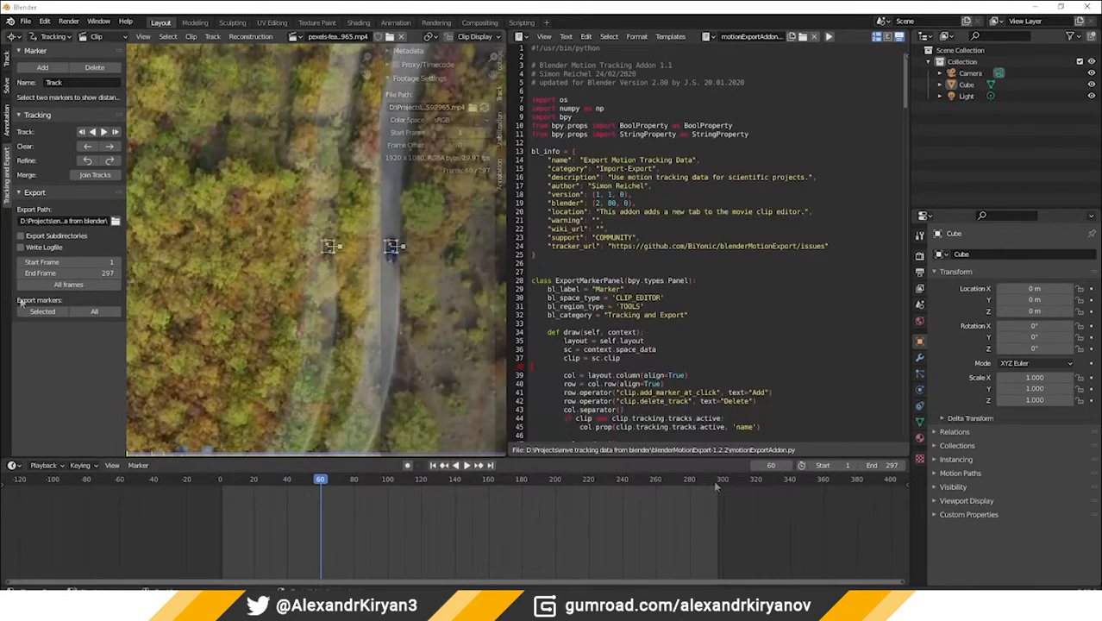
left_click(40, 312)
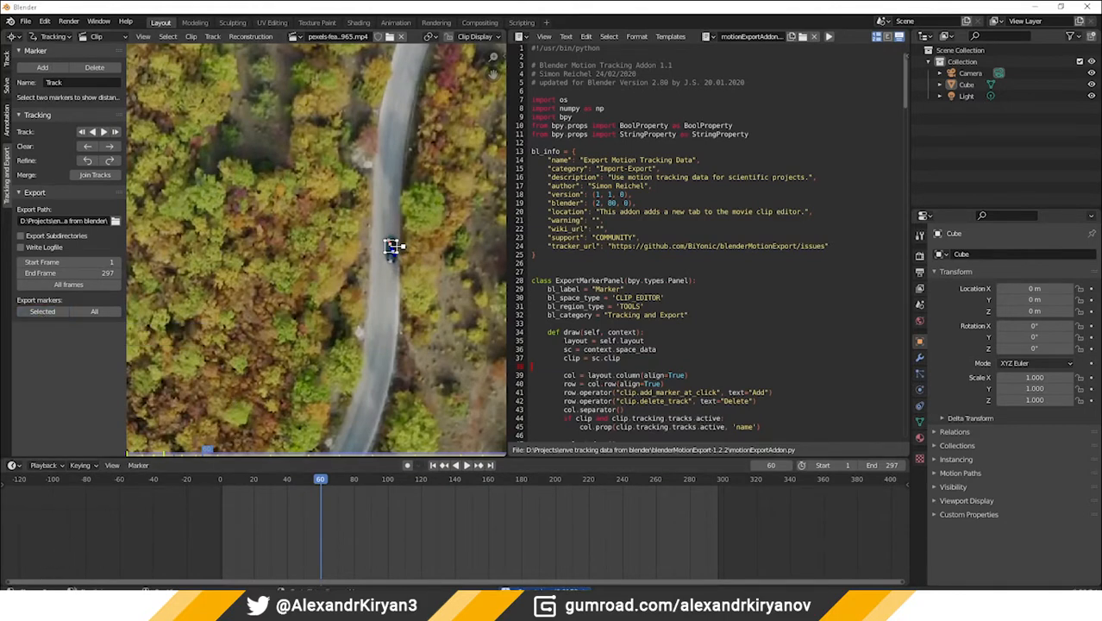
Open the exported pexels-fearless-dreams-5598965_Track.csv in LibreOffice Calc with the default import settings and review its frame, x and y columns.
left_click(169, 582)
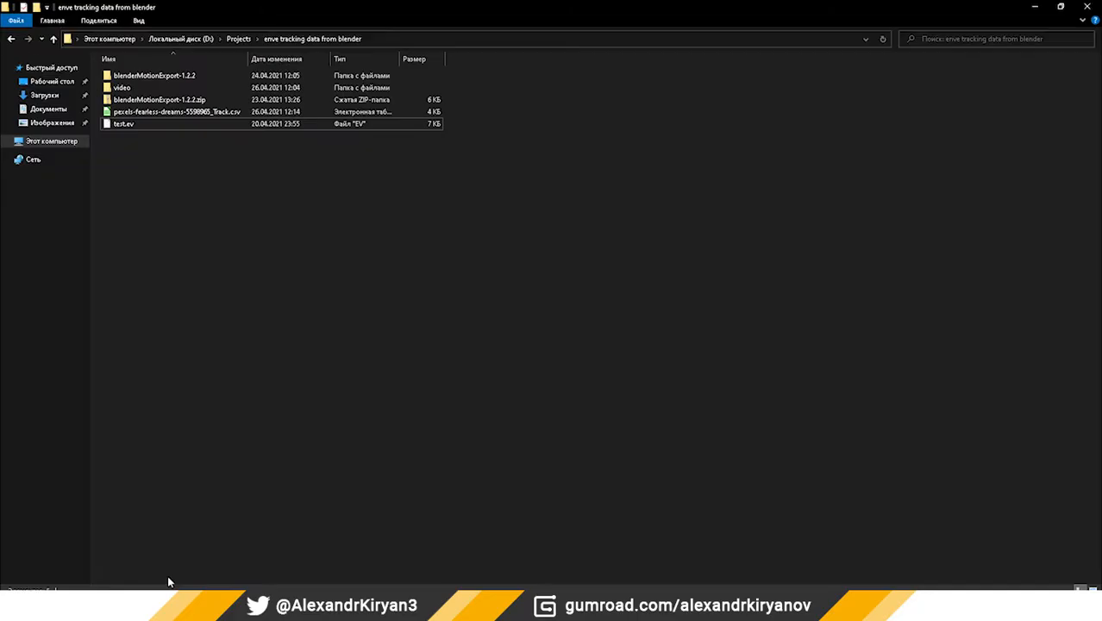
left_click(145, 115)
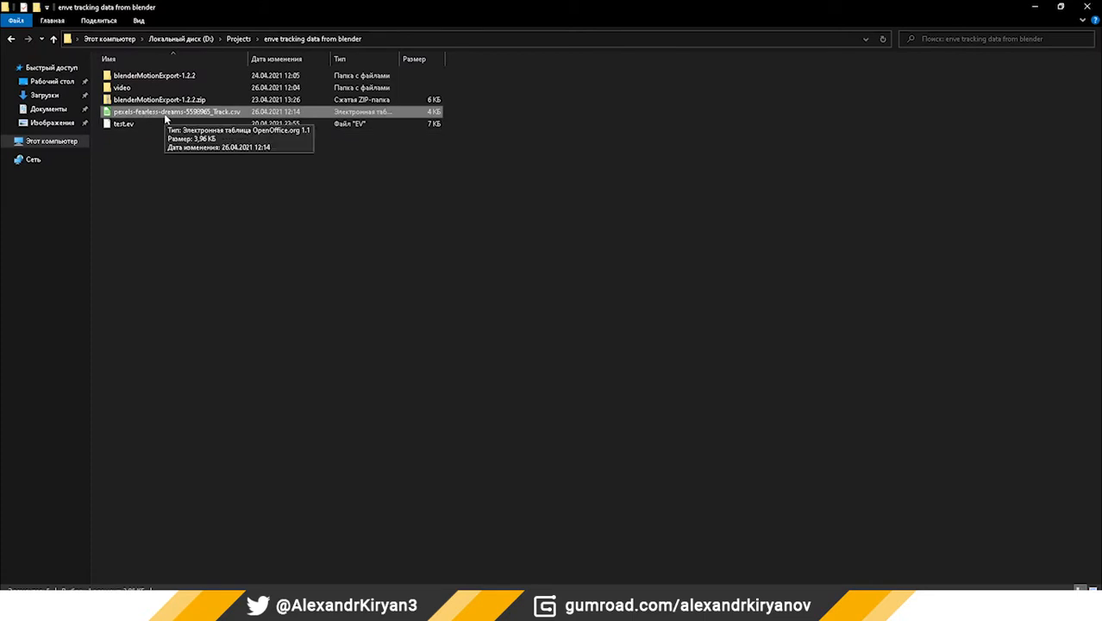
double_click(166, 117)
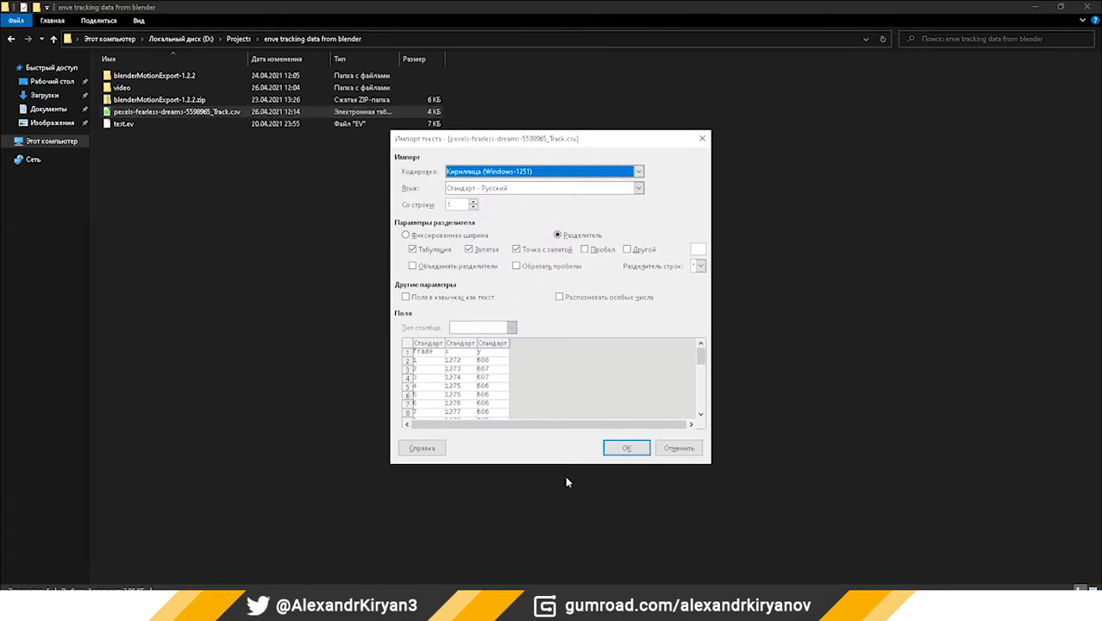
left_click(629, 449)
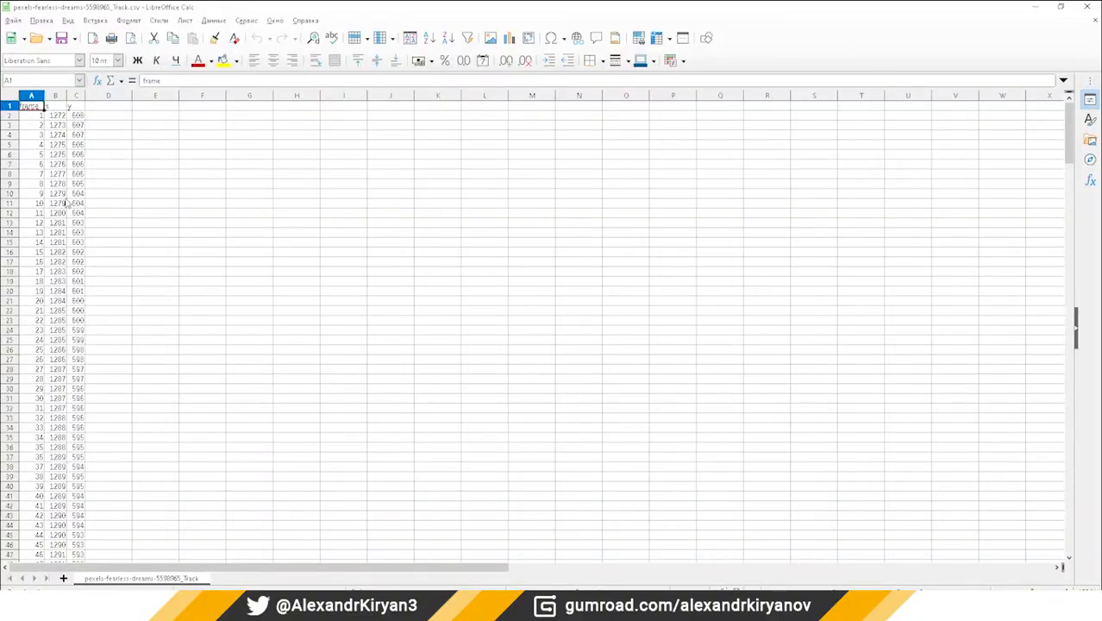
scroll(69, 147, "down", 20)
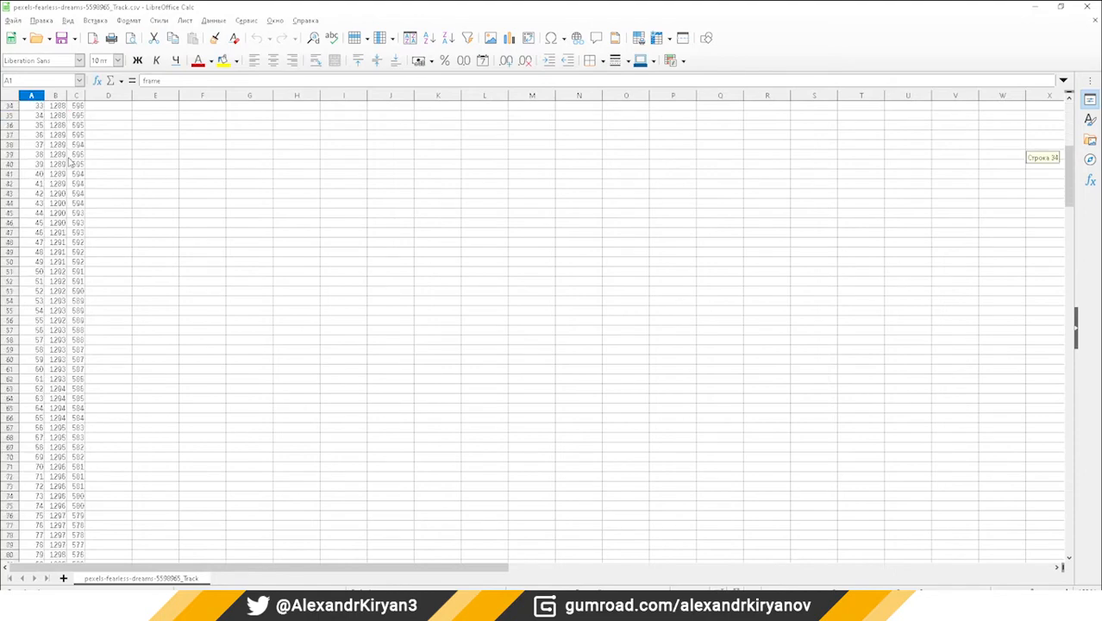
scroll(69, 162, "down", 20)
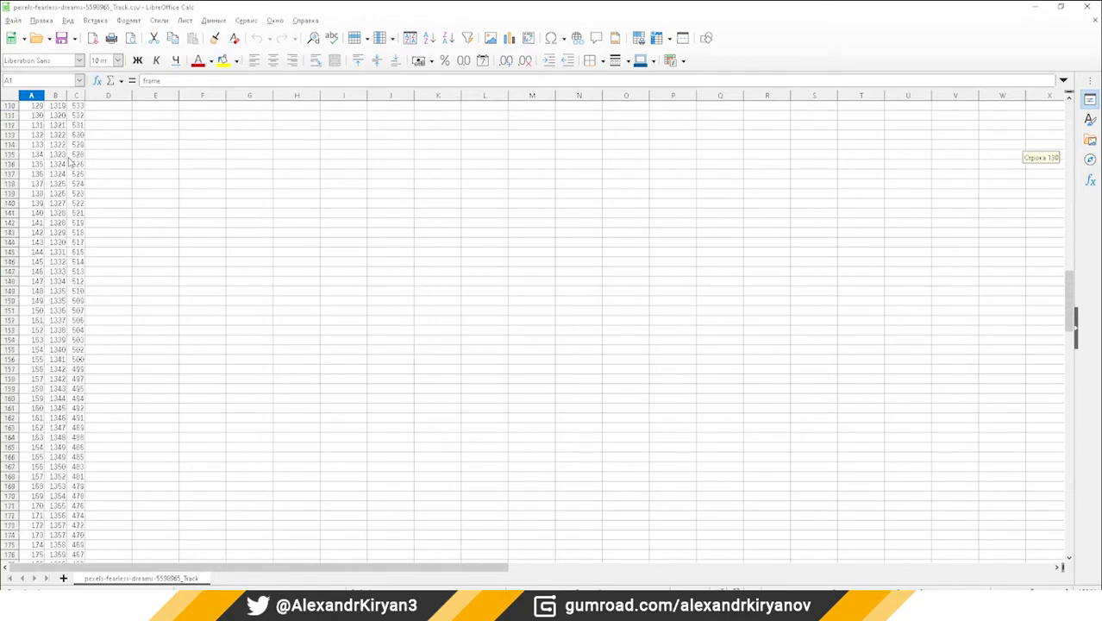
scroll(71, 162, "down", 20)
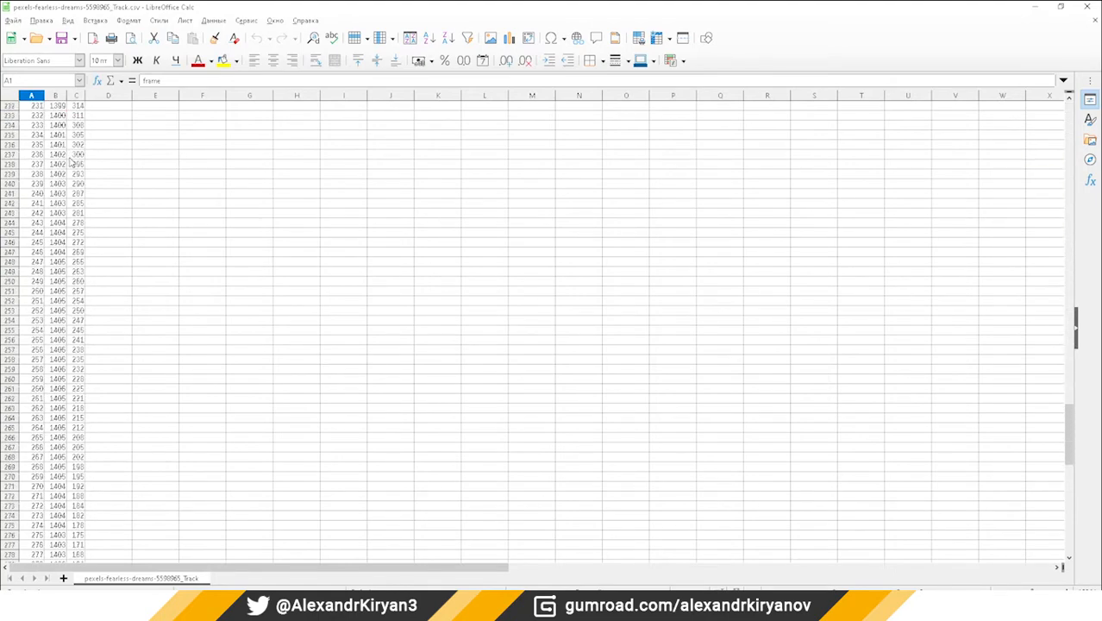
scroll(72, 161, "up", 20)
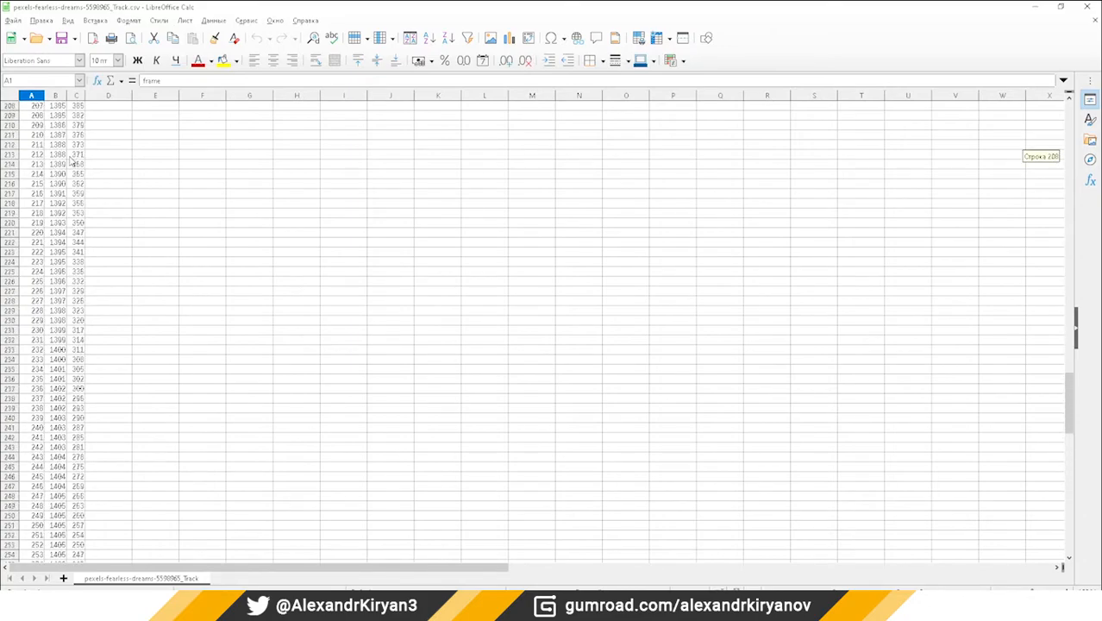
scroll(74, 157, "up", 20)
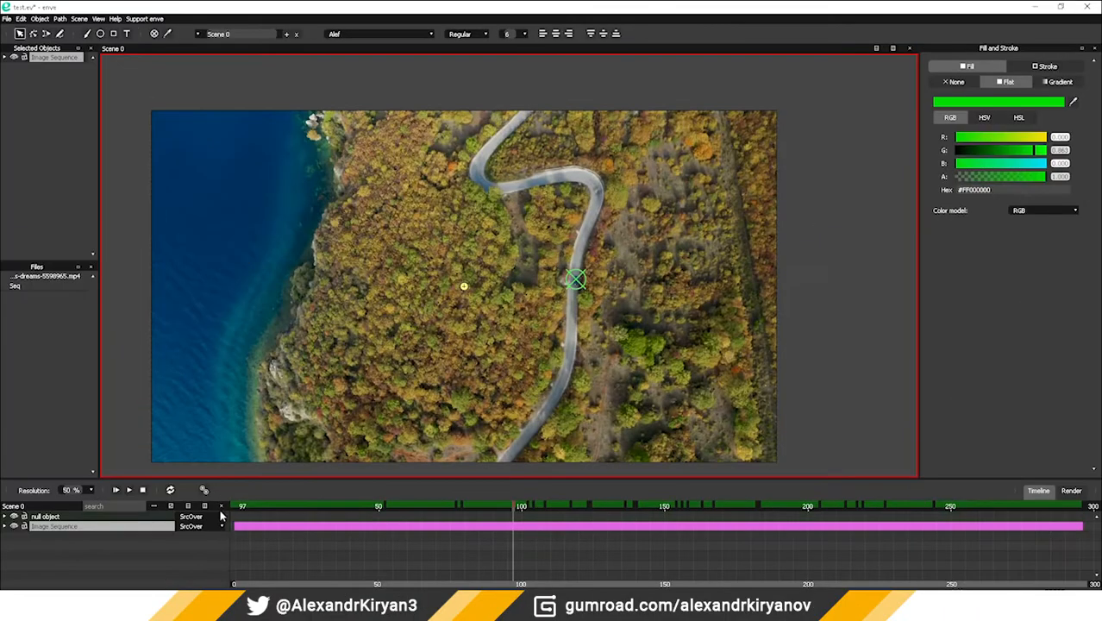
Switch to enve, scrub the tracked scene and inspect the expression on the null object's X translation without changing it.
left_click_drag(240, 505, 700, 504)
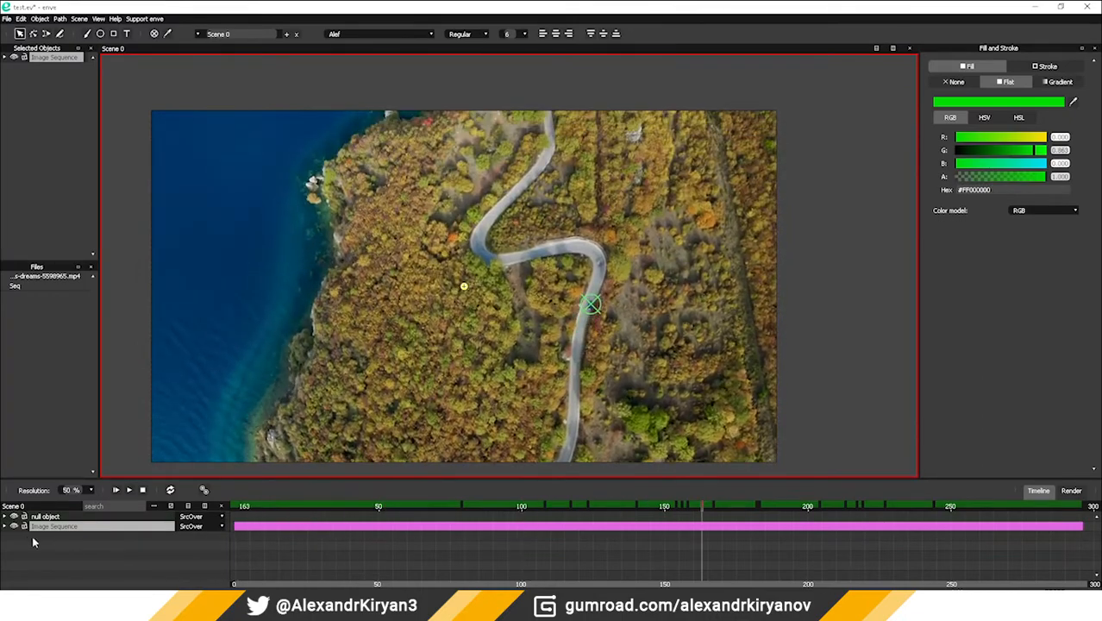
left_click(6, 518)
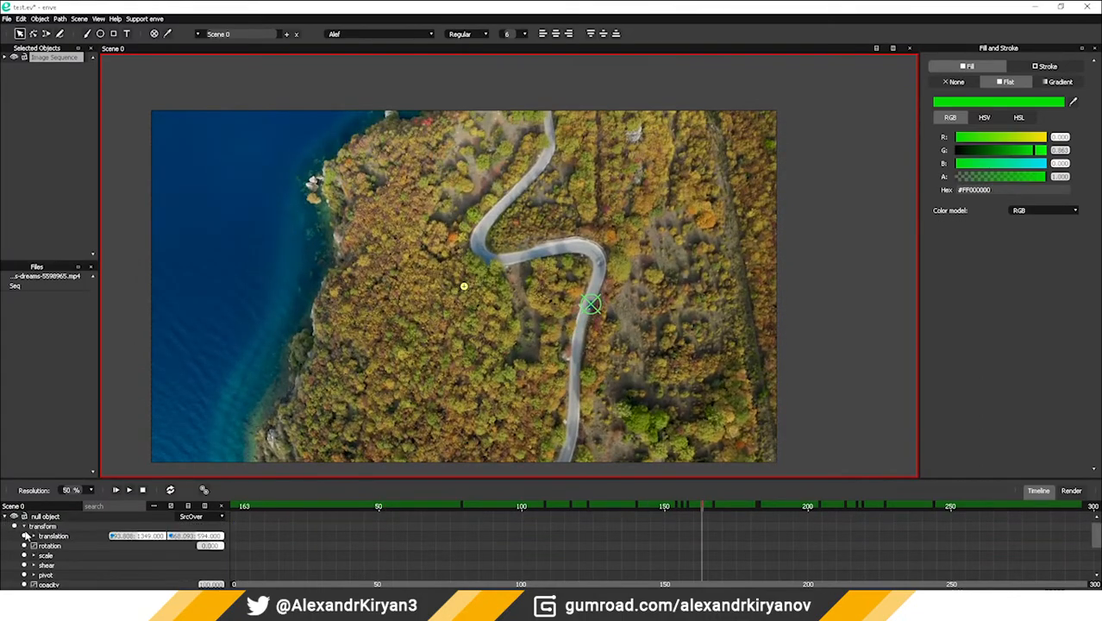
right_click(155, 538)
left_click(188, 564)
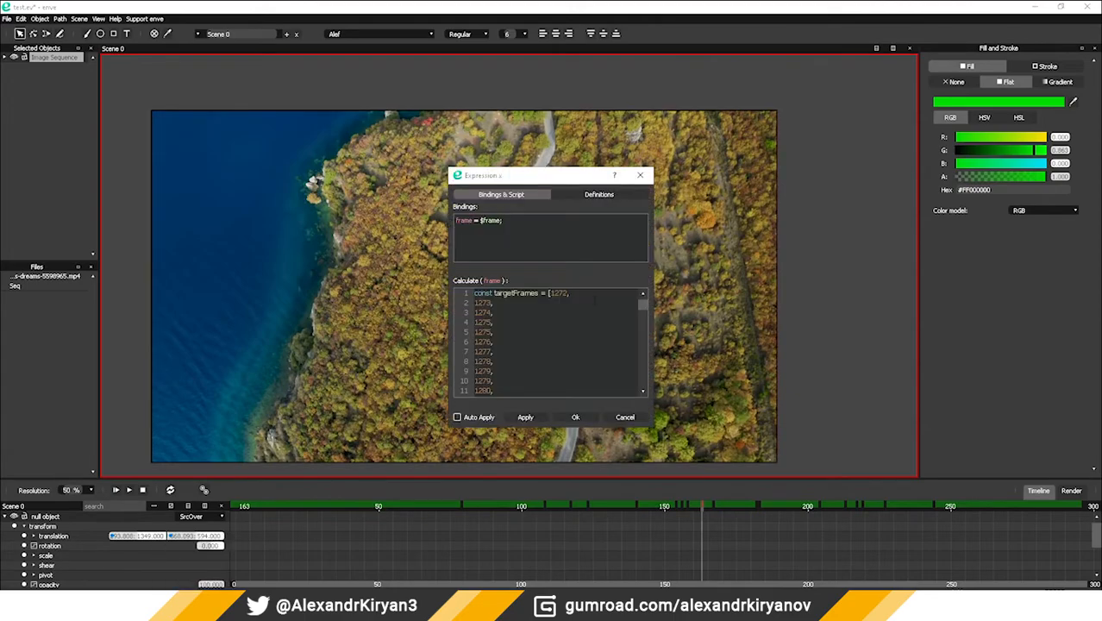
left_click(624, 417)
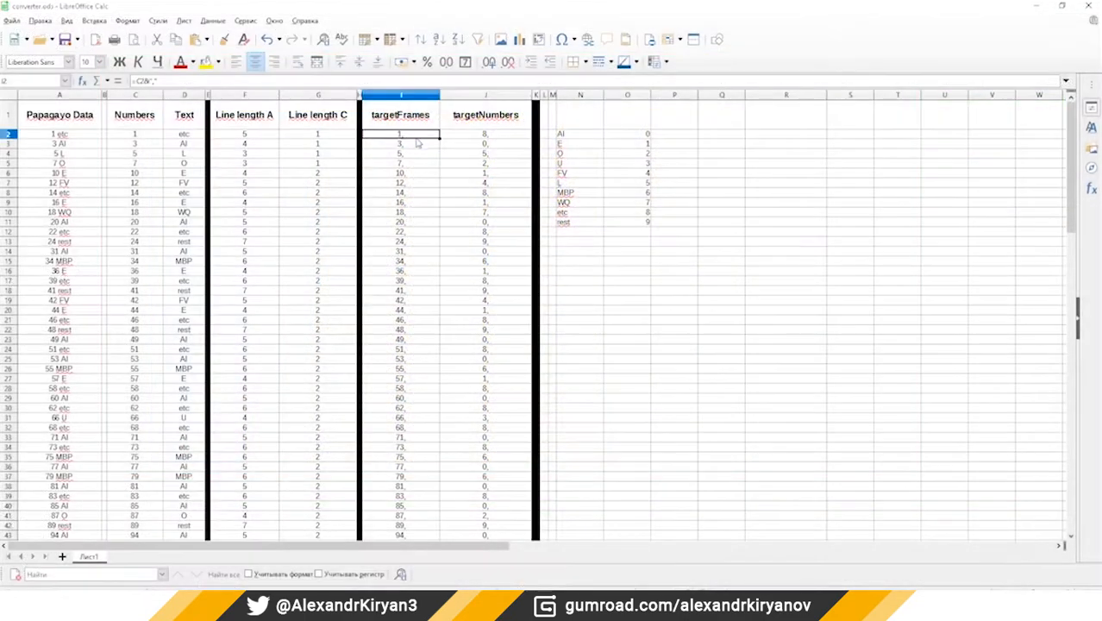
Switch to converter.ods in LibreOffice Calc and copy all targetFrames values from I2 to I98.
left_click_drag(400, 104, 409, 354)
right_click(414, 343)
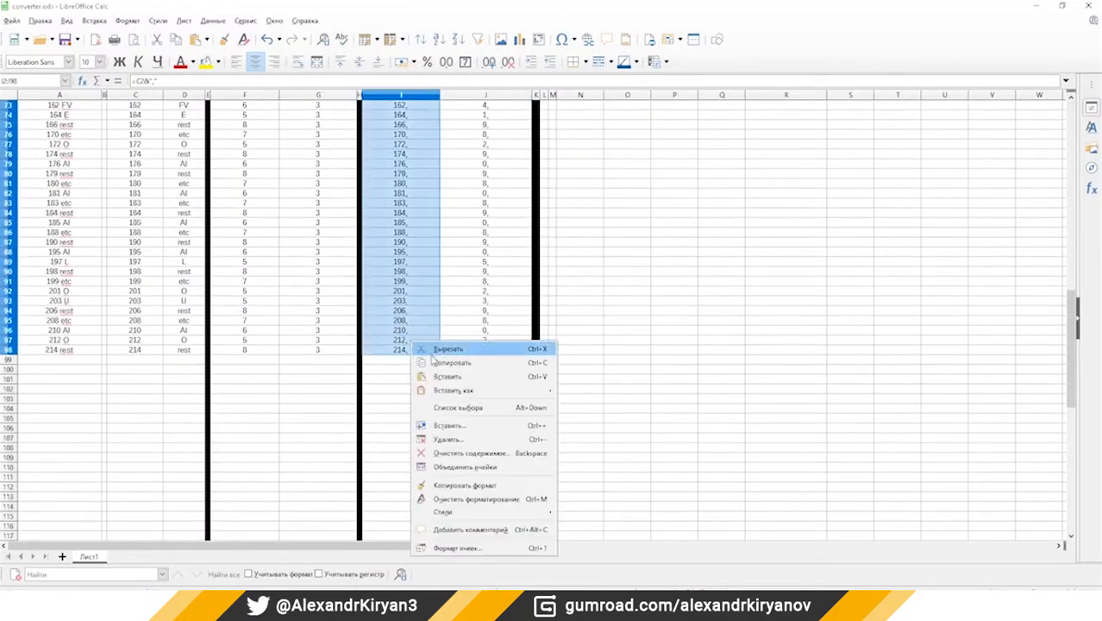
left_click(438, 363)
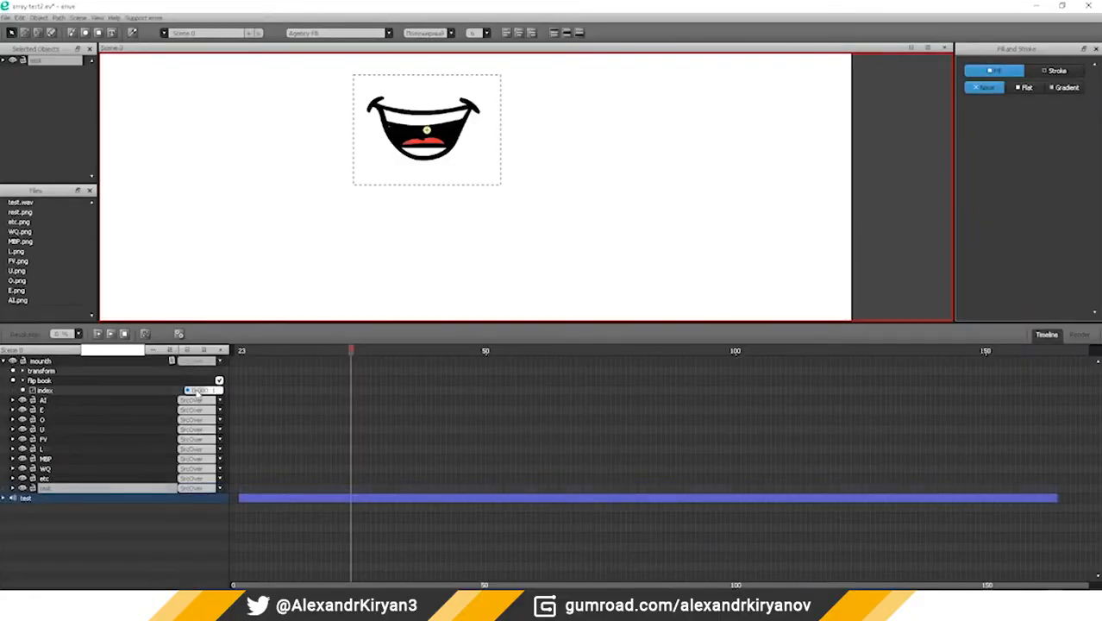
In enve, replace the targetFrames array values in the mouth flip book's index expression with the copied column.
right_click(196, 390)
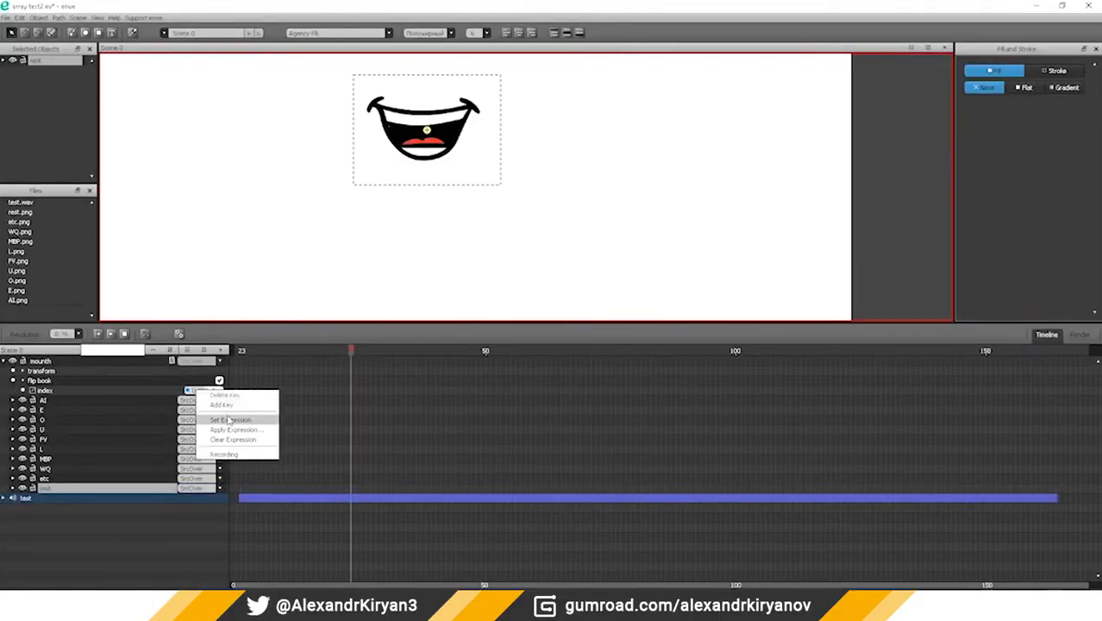
left_click(230, 420)
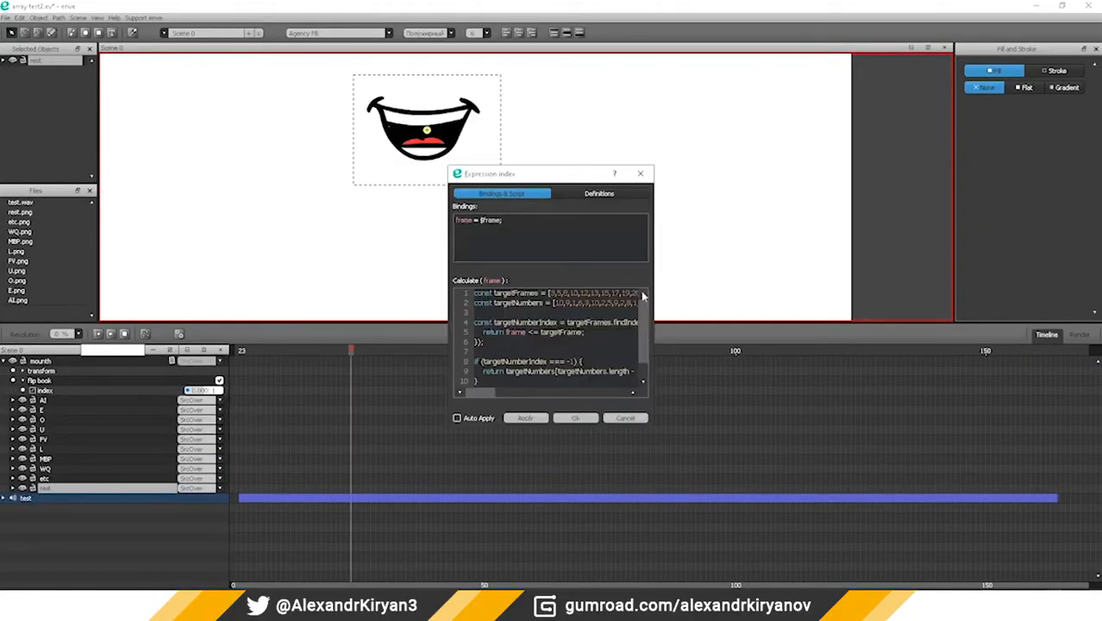
left_click_drag(655, 296, 924, 296)
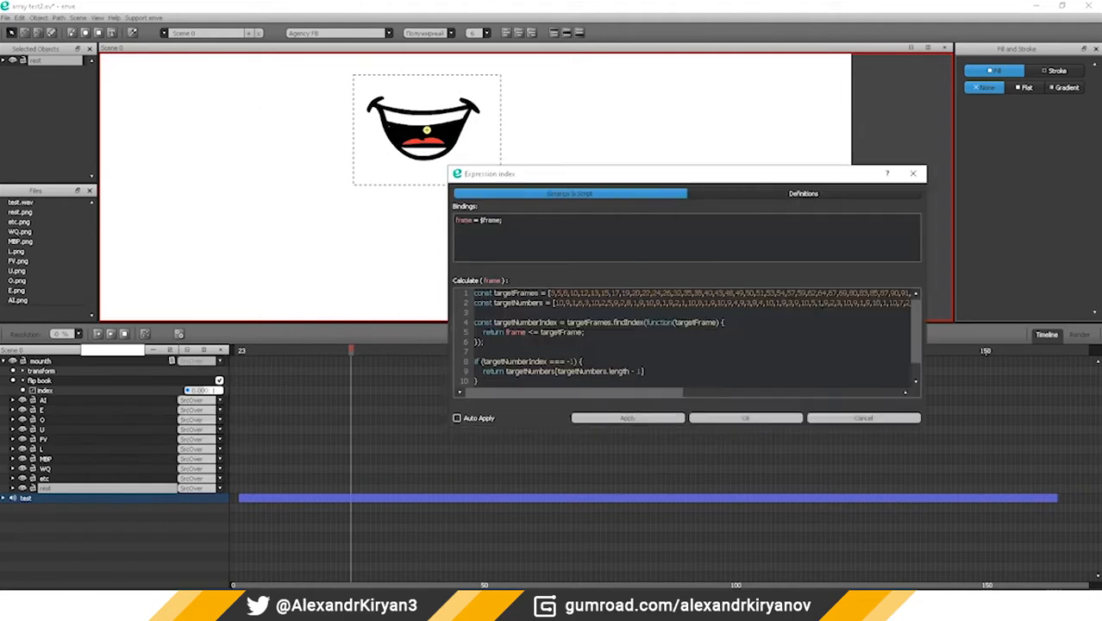
left_click_drag(549, 294, 879, 293)
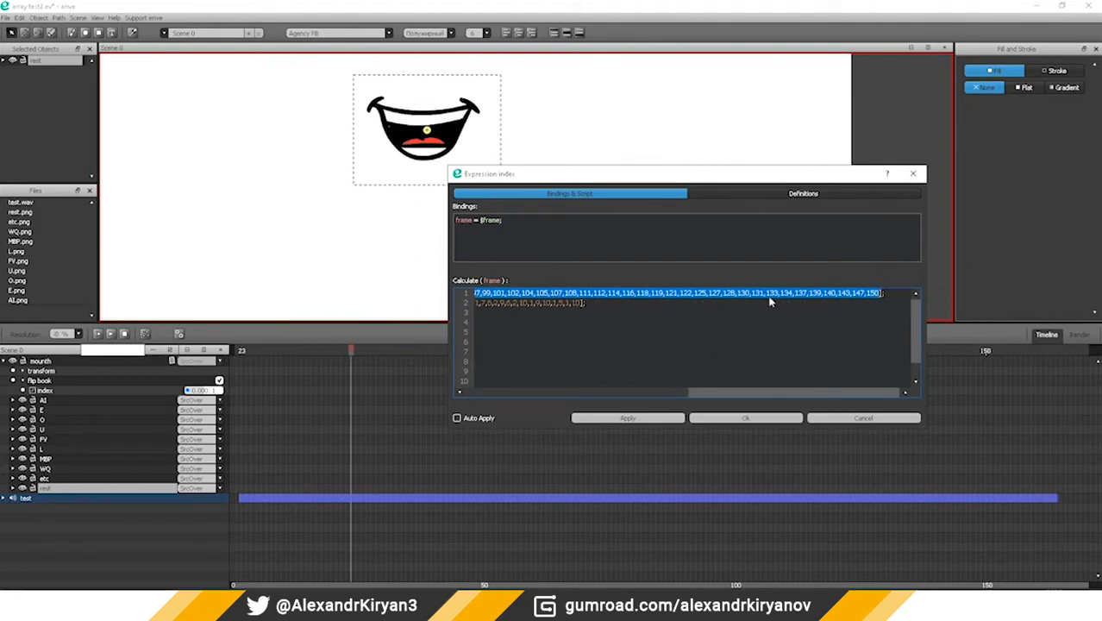
key("ctrl+v")
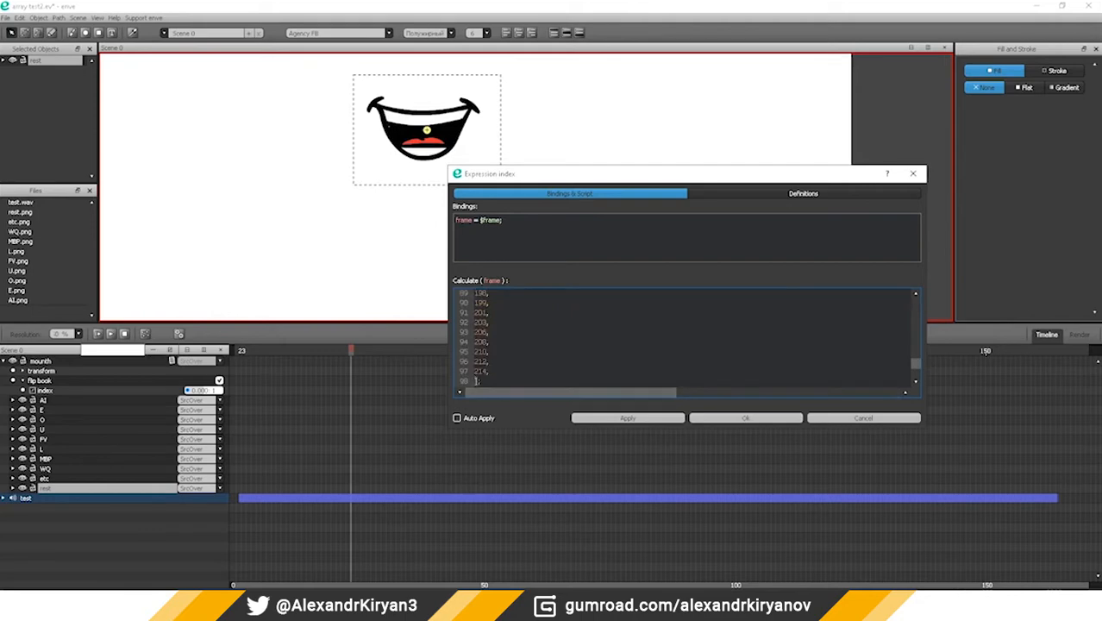
scroll(685, 341, "up", 20)
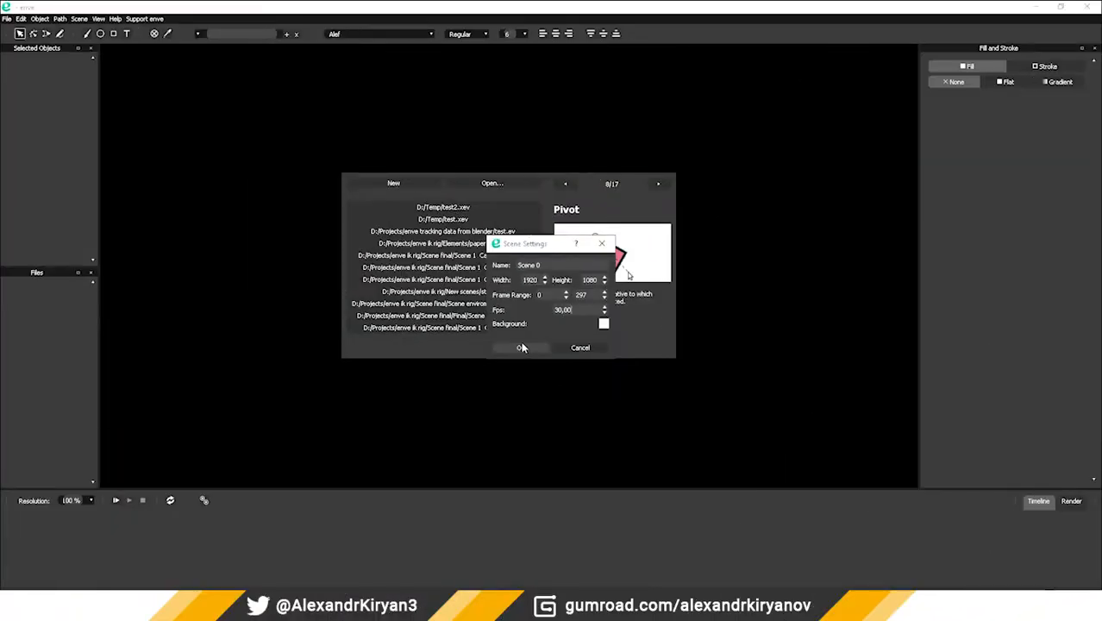
Create a 1920 × 1080 scene with frame range 0–297 at 30 fps and place a null object in its upper-left area.
left_click(522, 348)
scroll(507, 317, "down", 2)
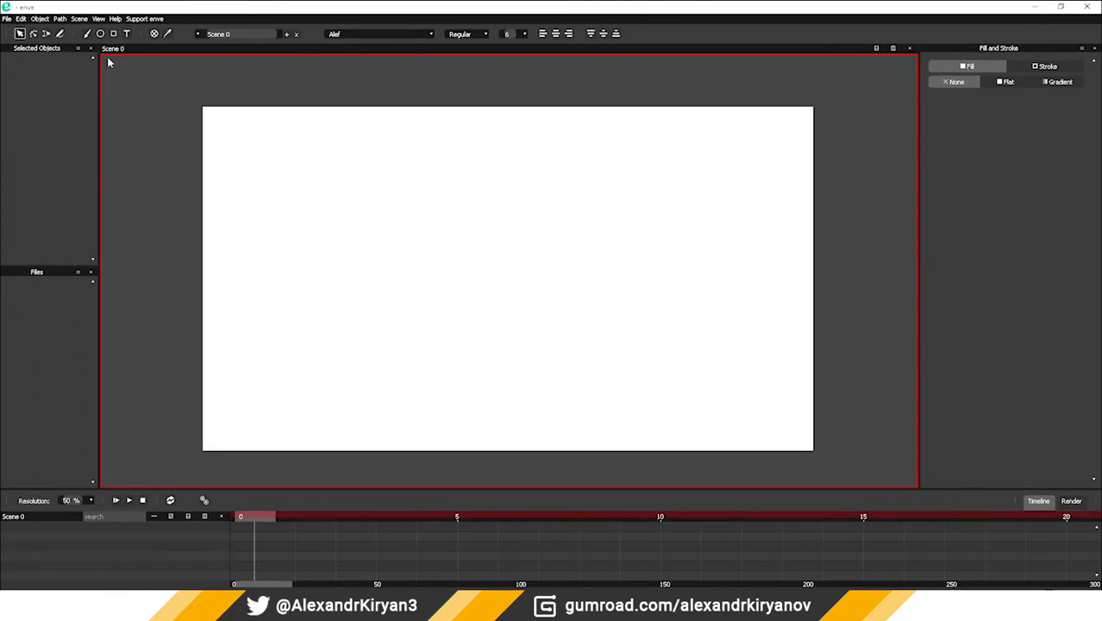
left_click(154, 34)
left_click(314, 229)
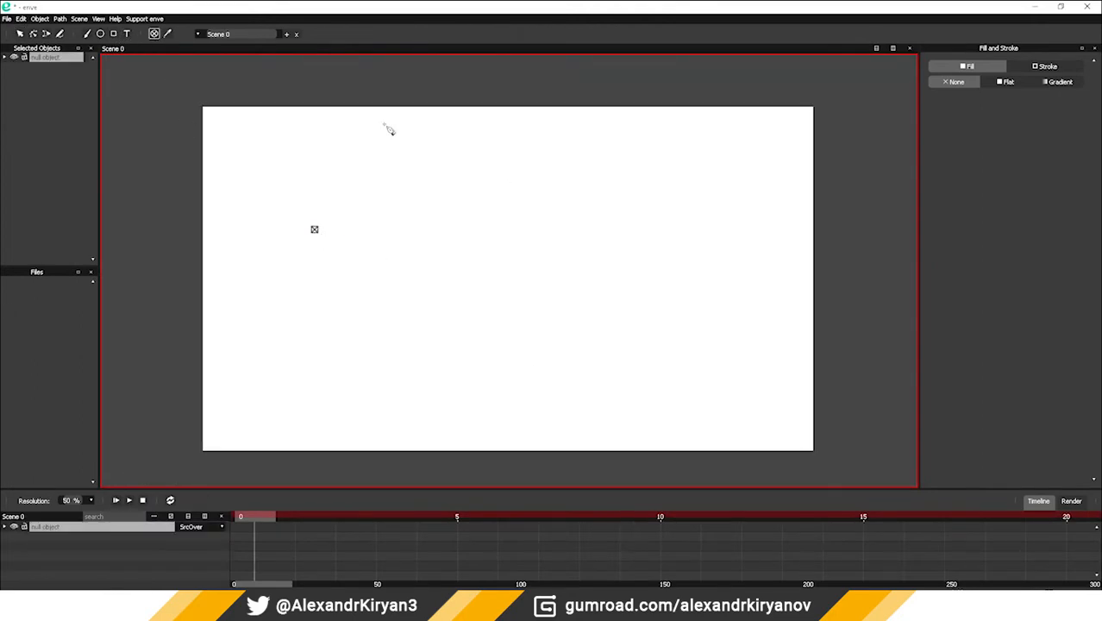
left_click(20, 34)
Set the null object's size to 3 and its type to circle.
left_click(5, 57)
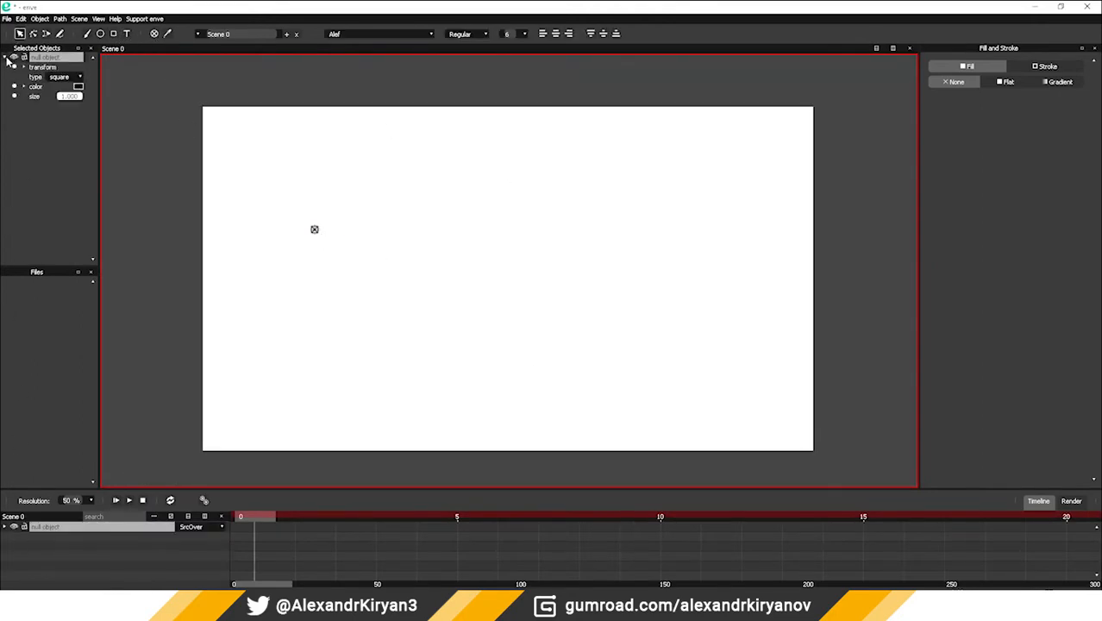
left_click(79, 95)
type("3")
key("Return")
left_click(65, 77)
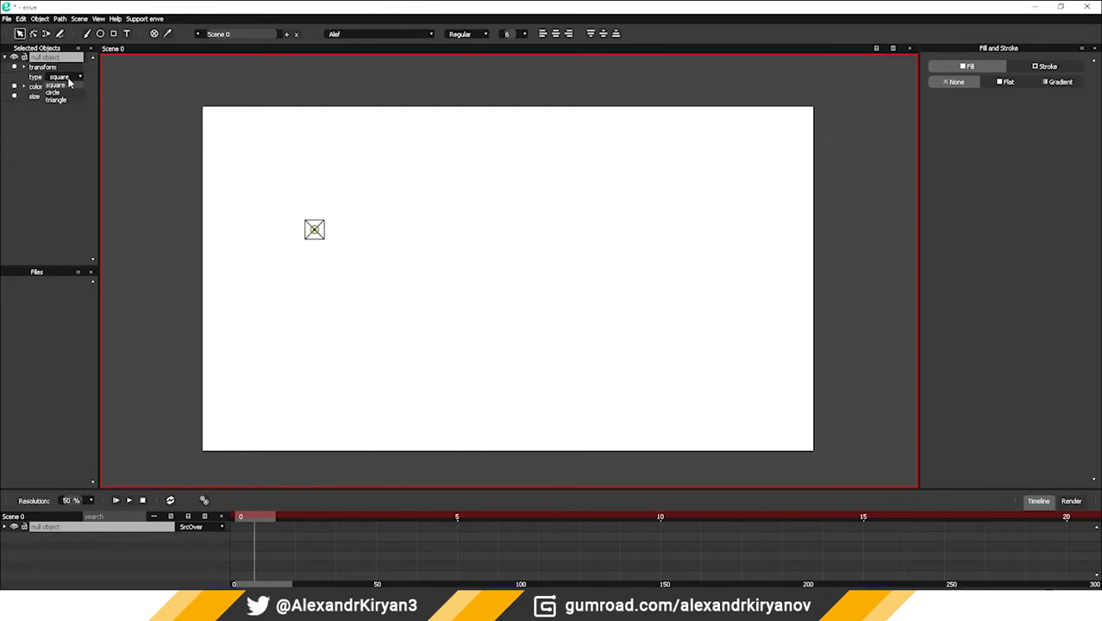
left_click(64, 95)
Change the null object's color to pure green, #ff00ff00.
left_click(78, 86)
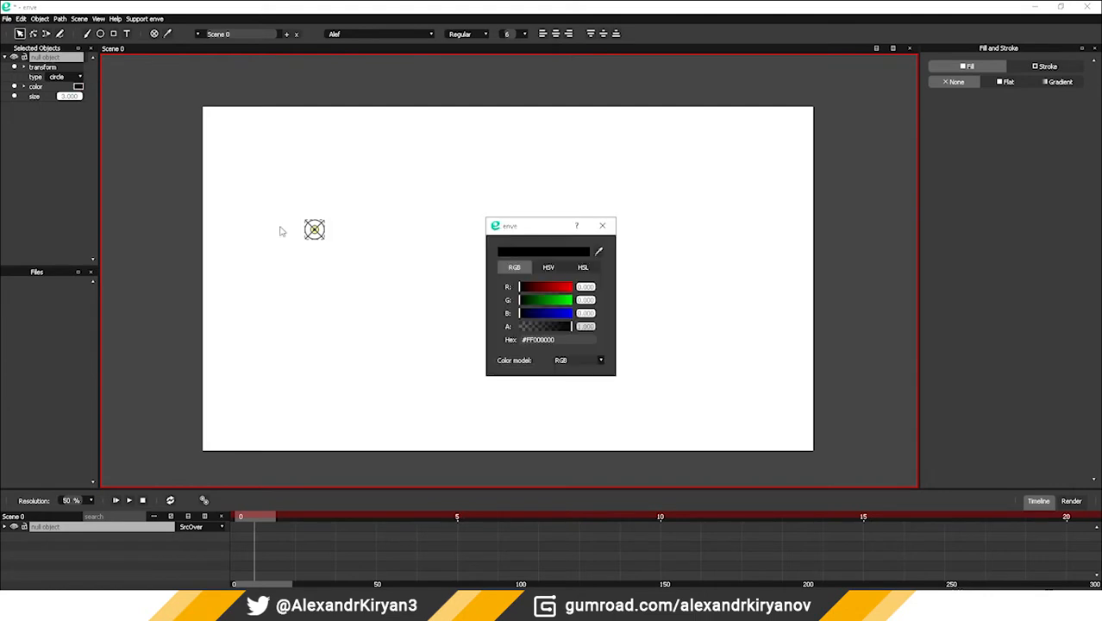
left_click_drag(544, 300, 645, 303)
left_click(644, 303)
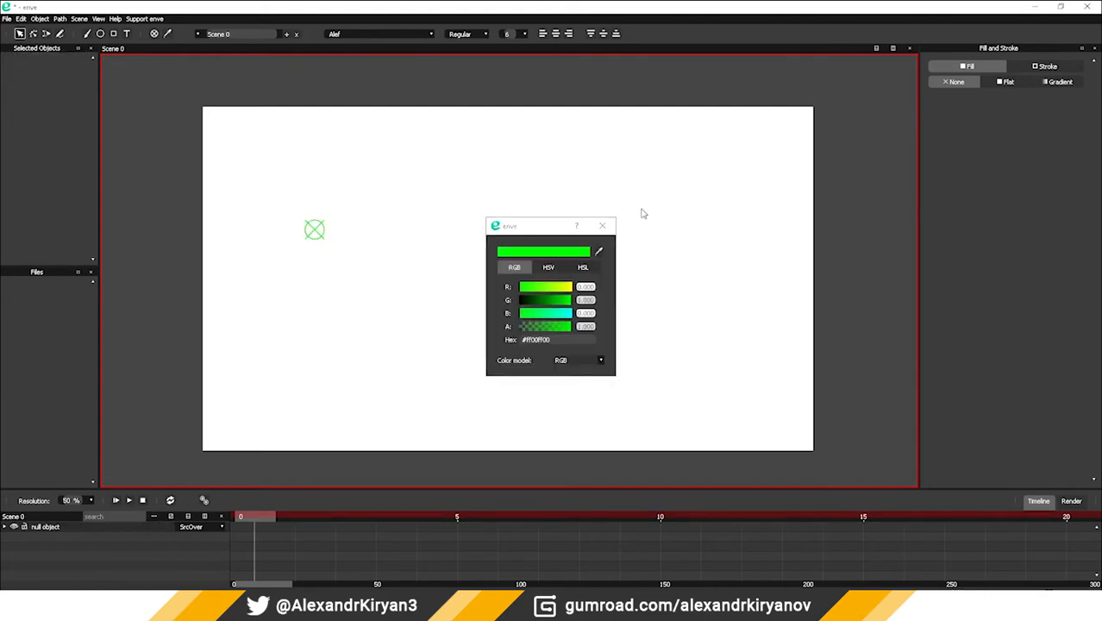
left_click(603, 226)
Keyframe the null object's translation at frame 0 and at frame 20, moved to about X 1662.5, Y 796.8.
left_click(5, 527)
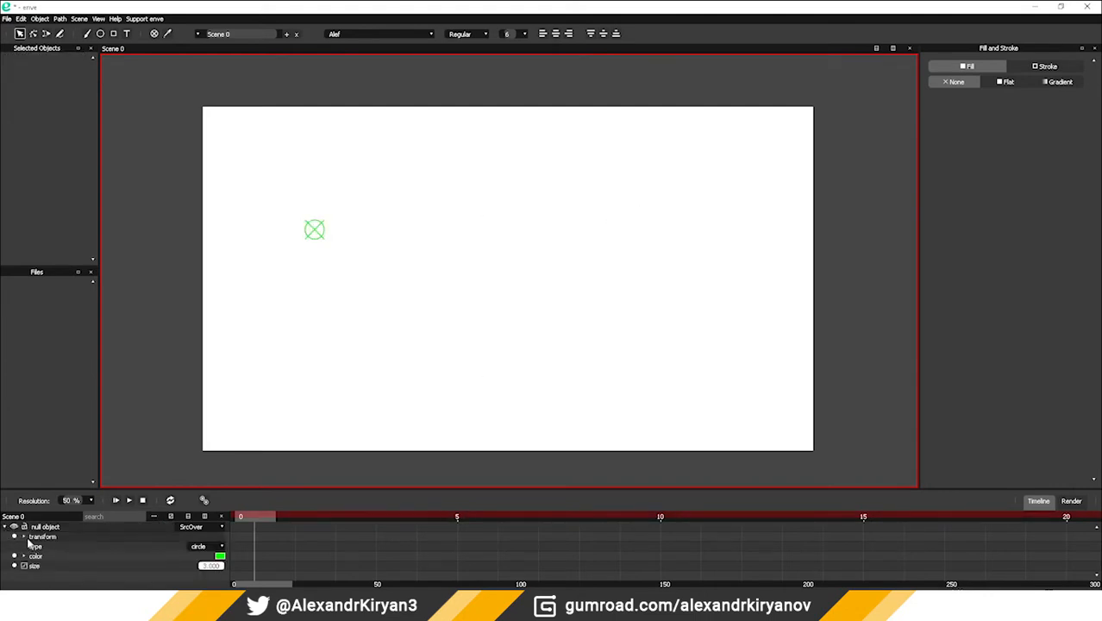
left_click(24, 536)
left_click(25, 546)
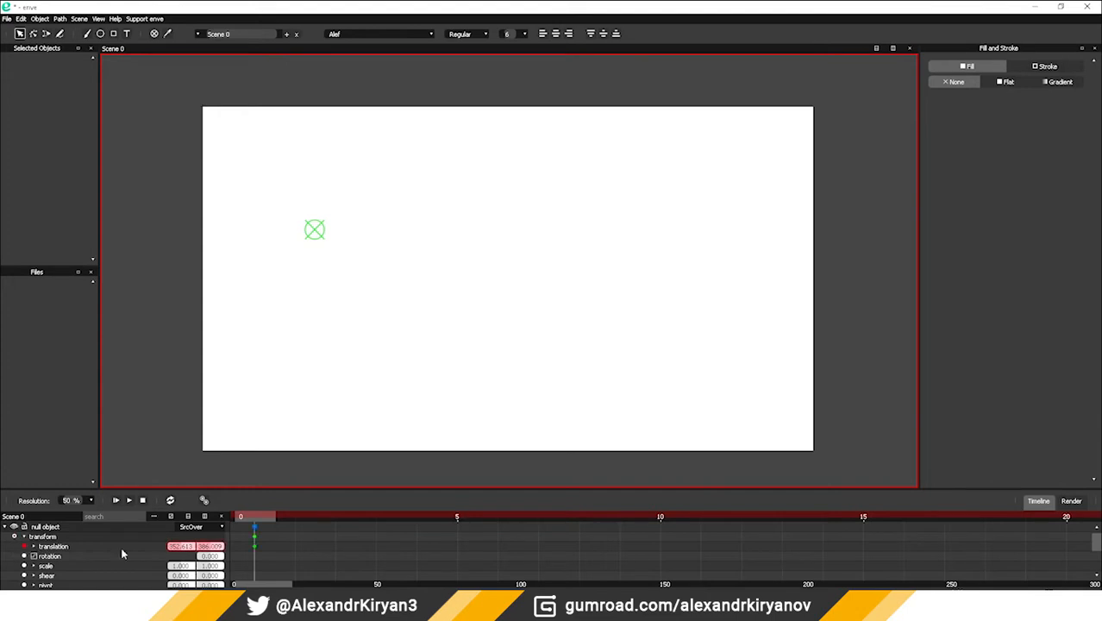
left_click_drag(296, 524, 1086, 524)
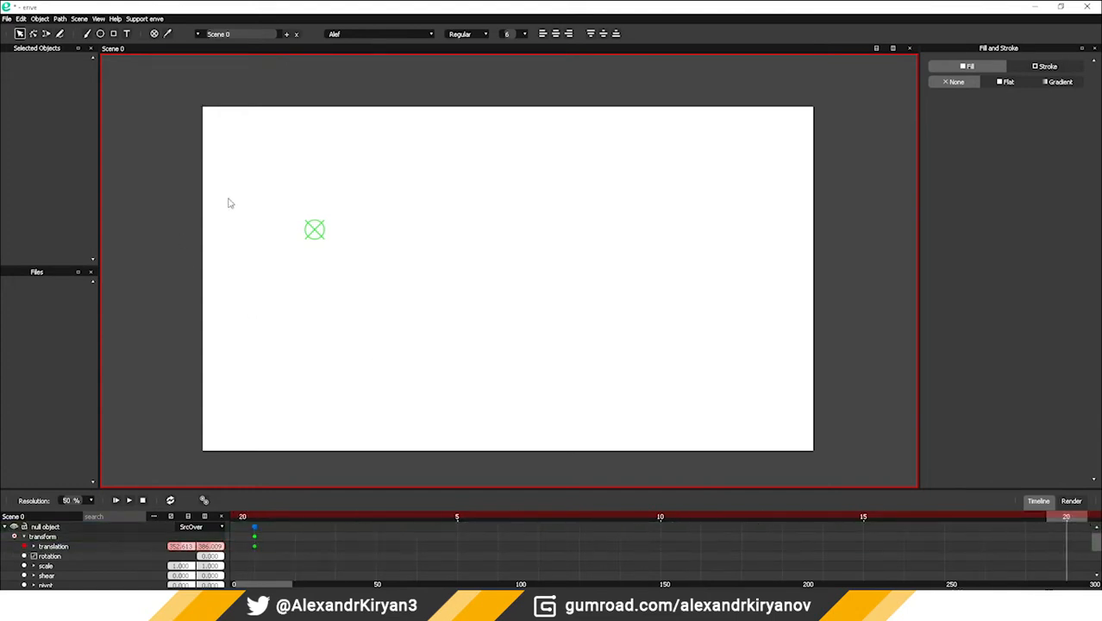
left_click_drag(315, 229, 731, 361)
left_click(646, 274)
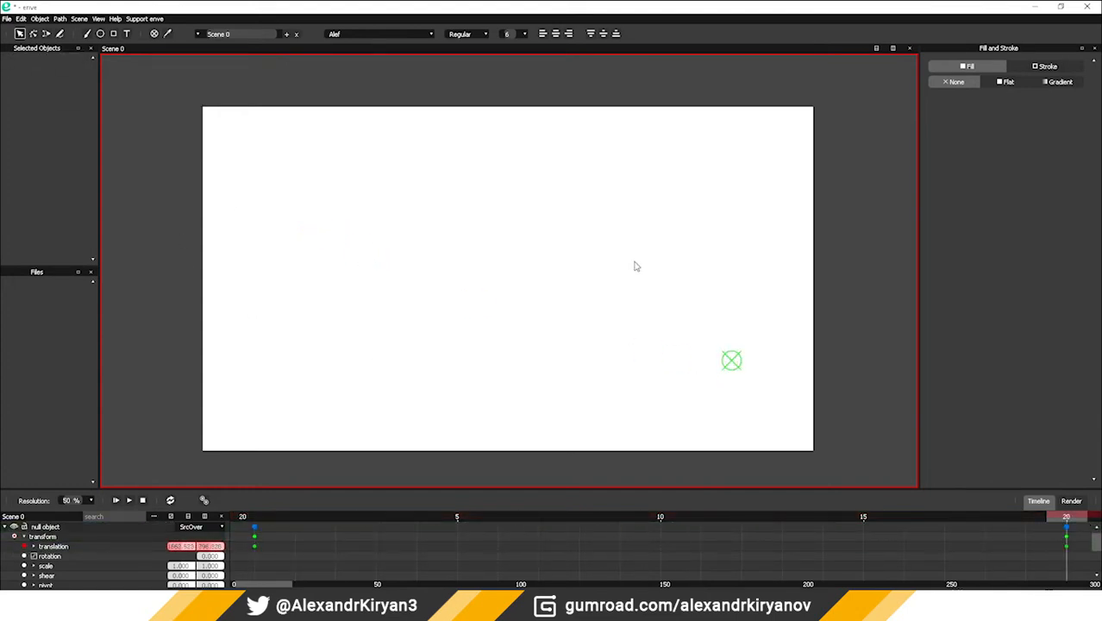
Save the project as tracking.xev in the enve tracking data from blender folder.
left_click(6, 18)
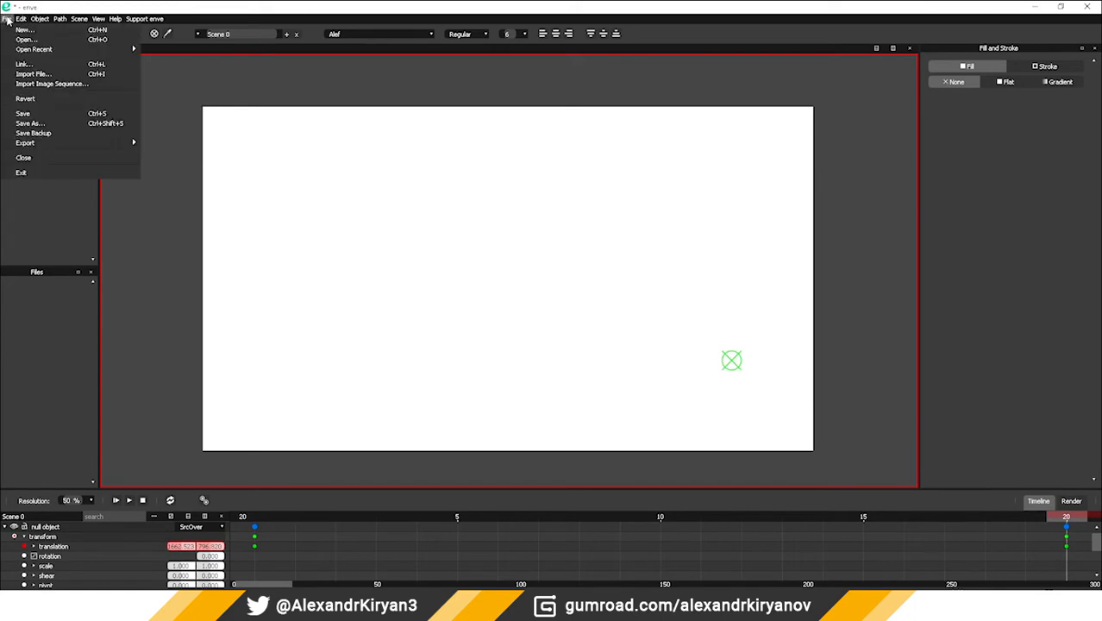
left_click(22, 119)
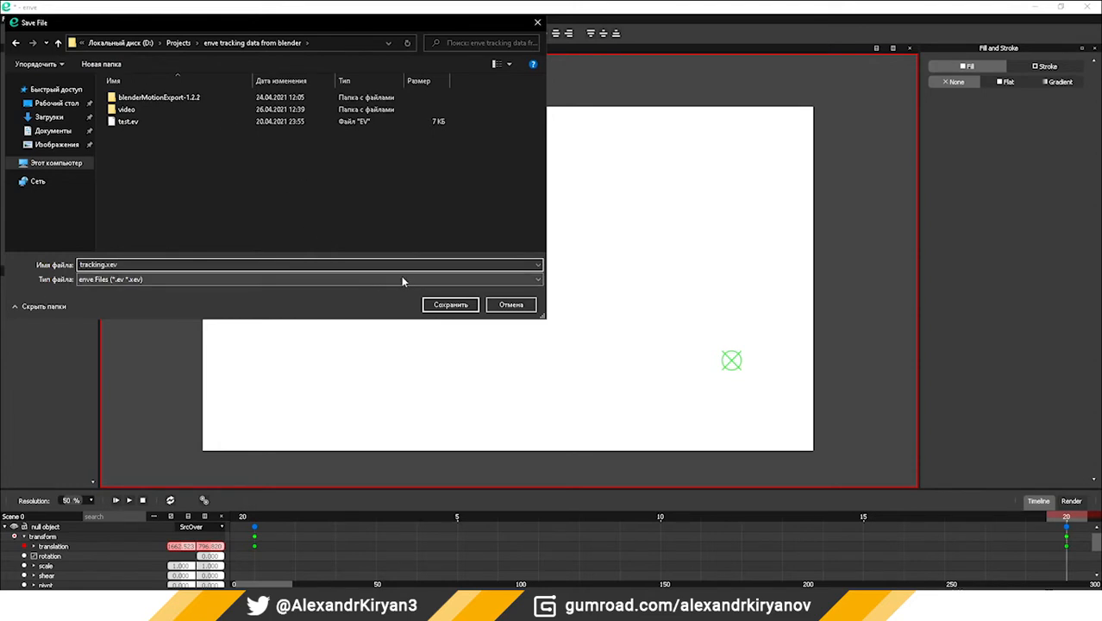
left_click(437, 305)
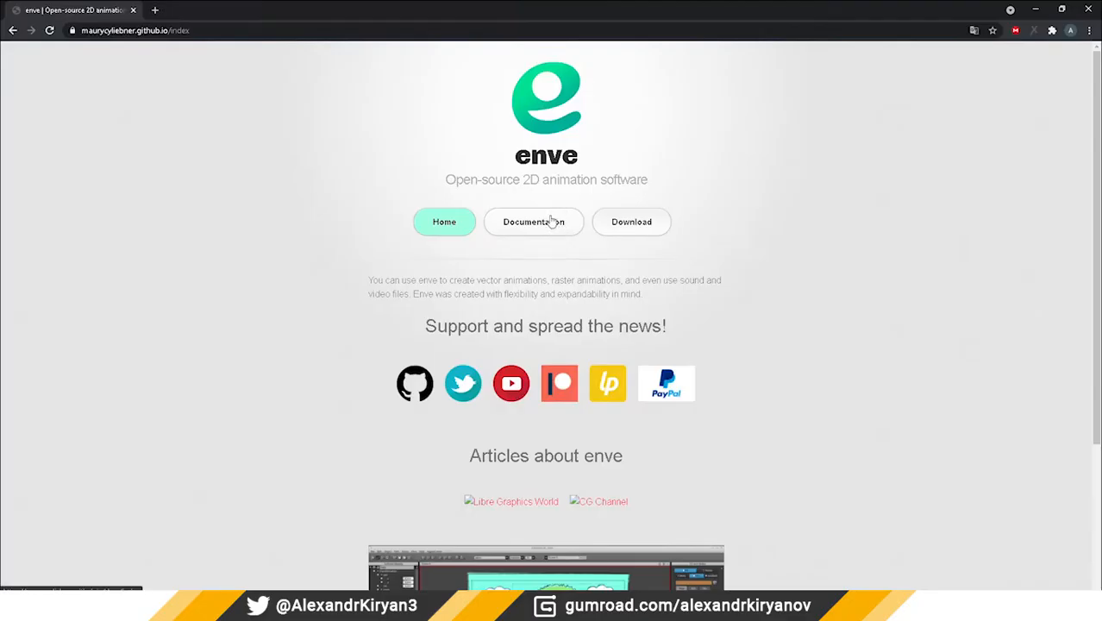
Open the Xev Specification on the enve documentation website and examine its file layout and the Object transform syntax in properties.xml.
left_click(552, 222)
left_click(477, 269)
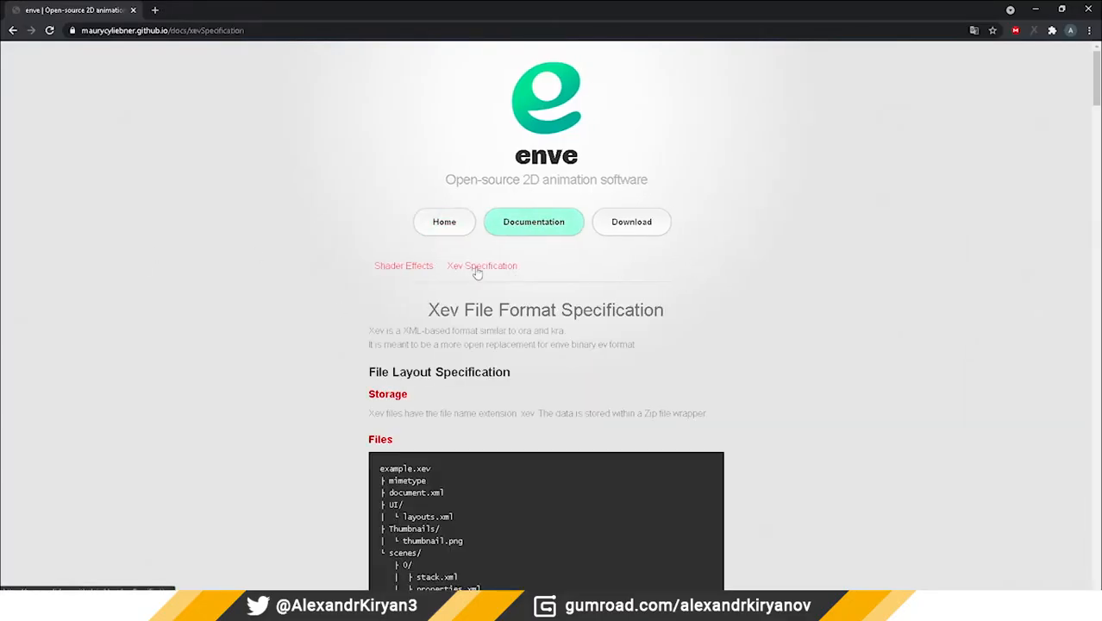
scroll(291, 221, "down", 2)
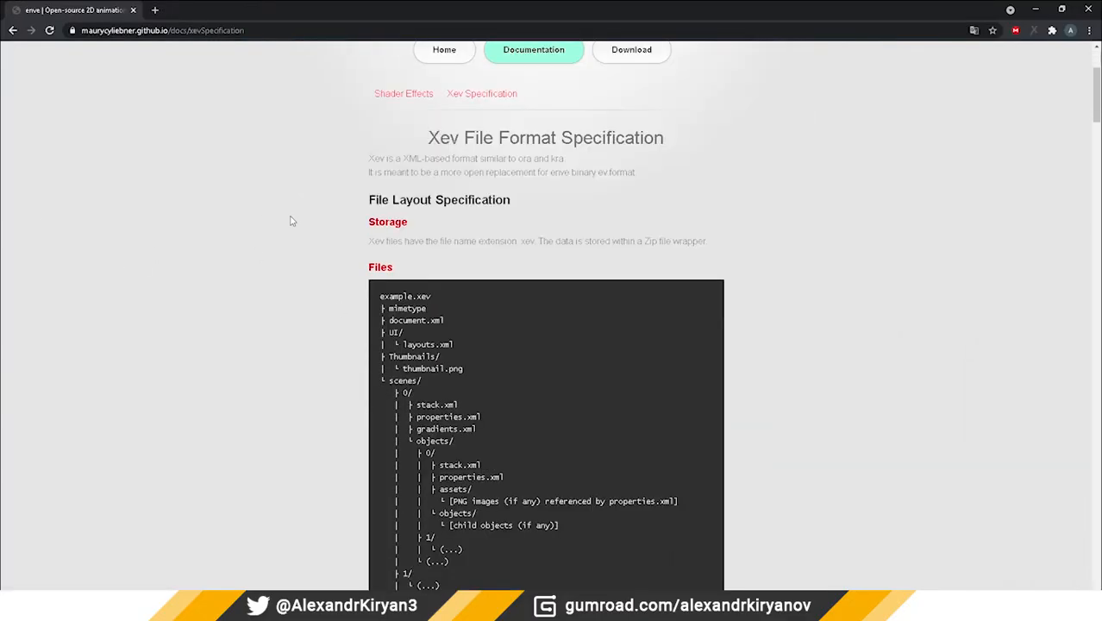
scroll(291, 221, "down", 3)
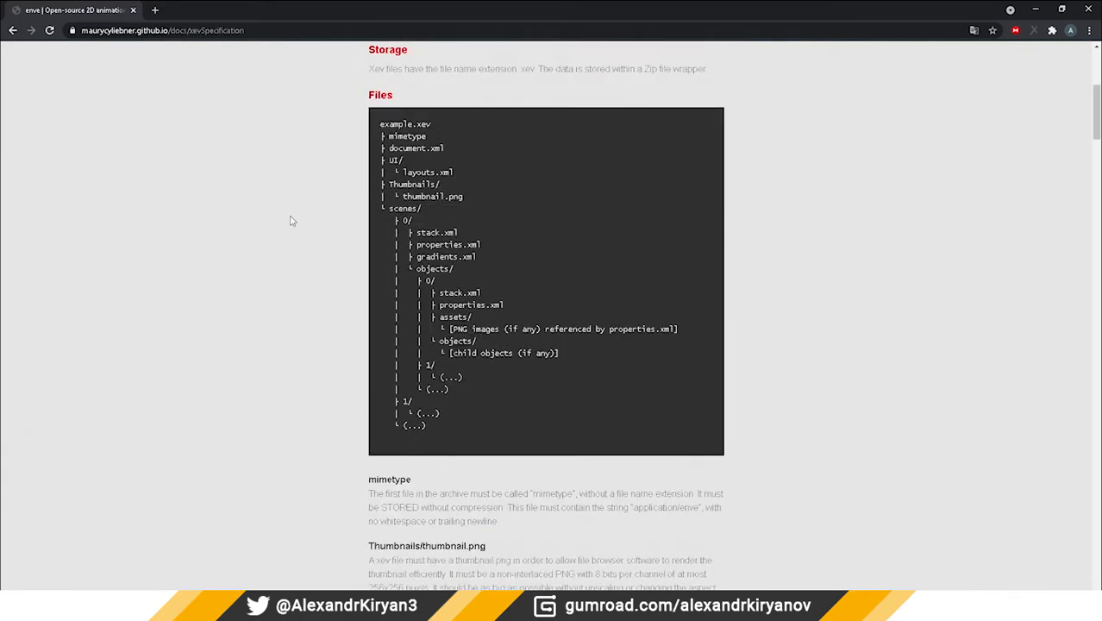
scroll(291, 221, "down", 7)
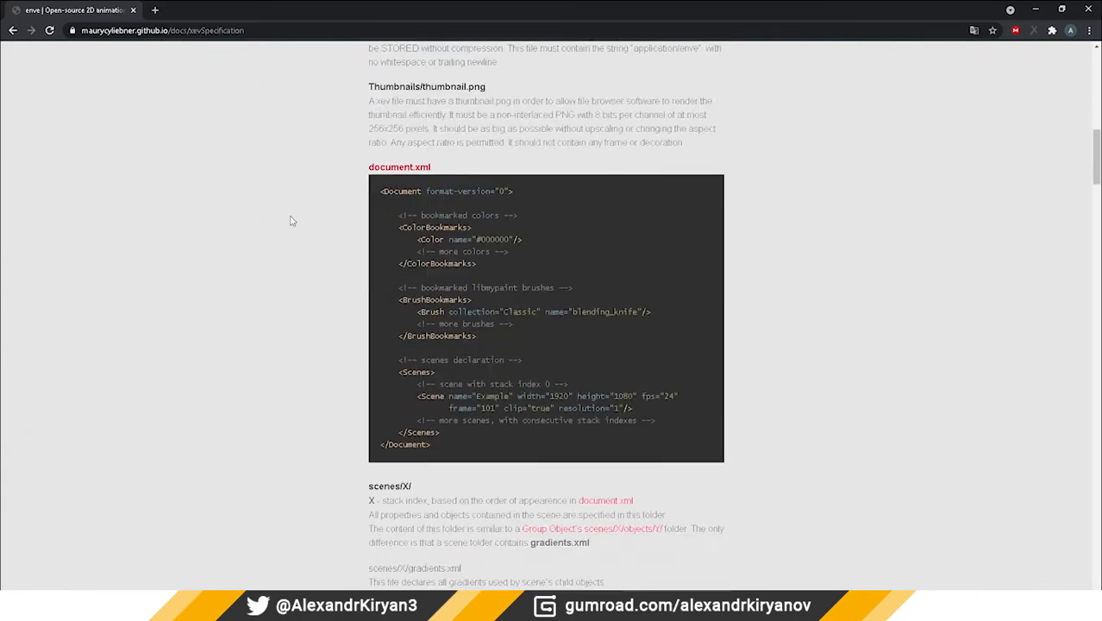
scroll(290, 221, "down", 3)
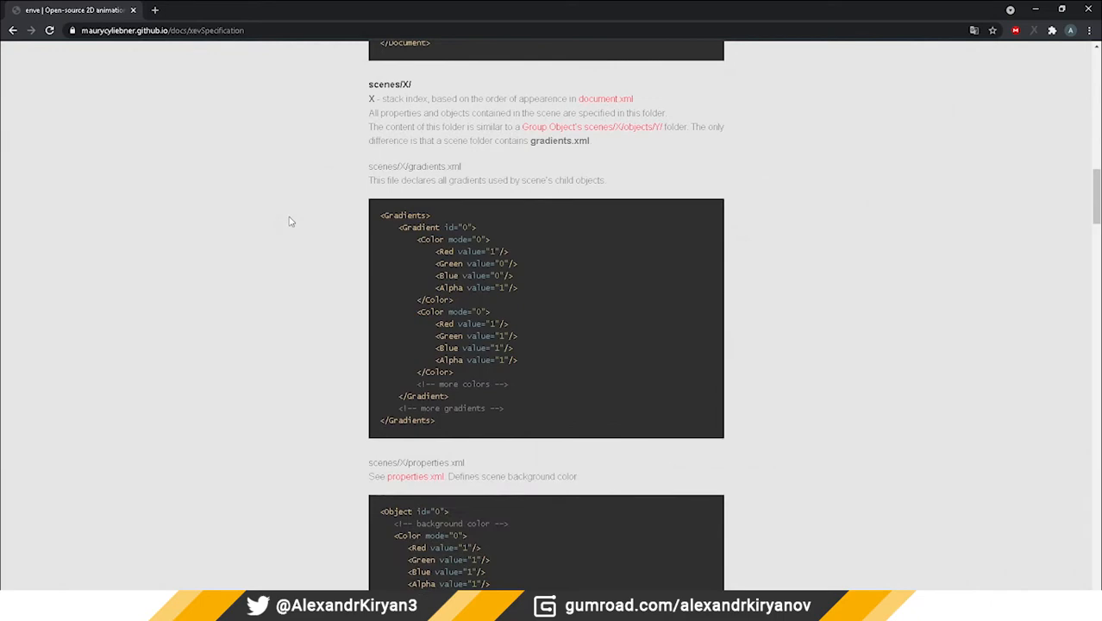
scroll(291, 221, "down", 1)
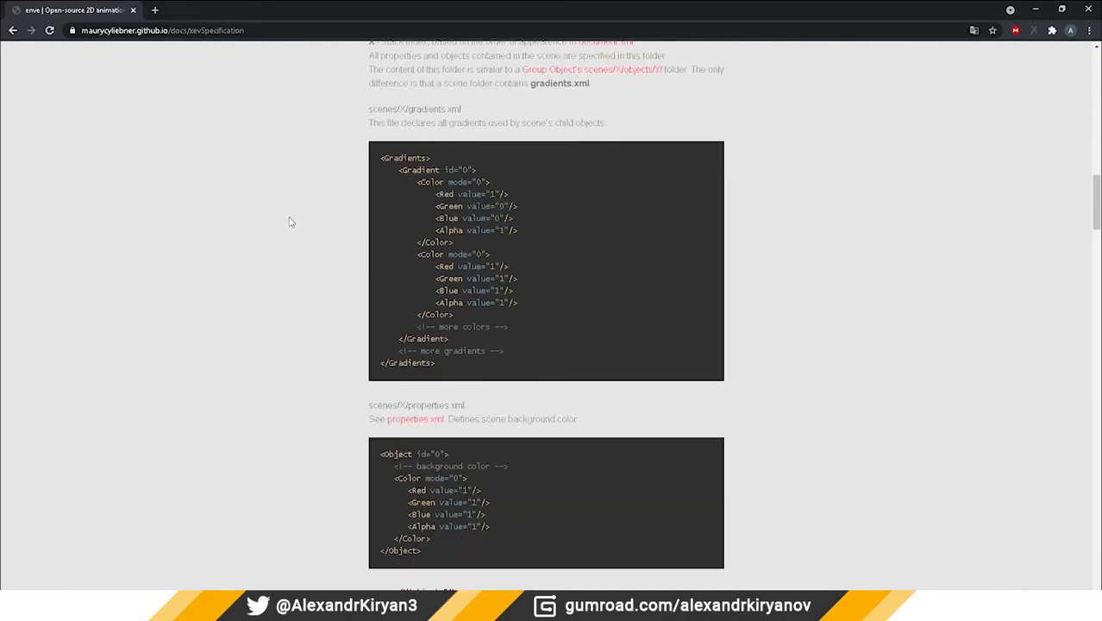
scroll(291, 222, "up", 2)
scroll(291, 222, "down", 9)
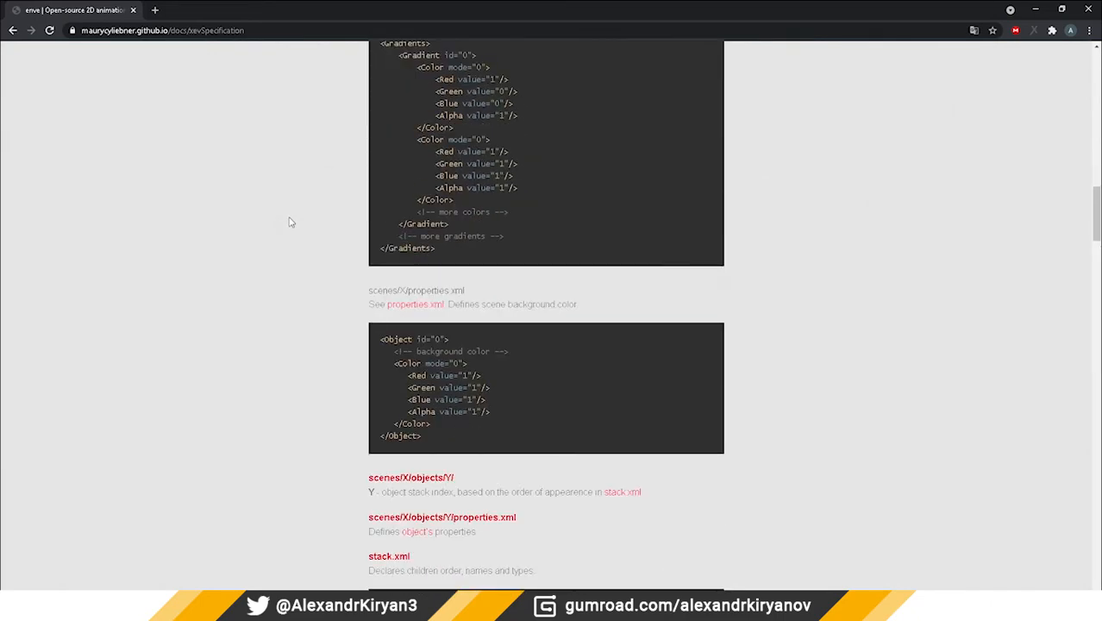
scroll(291, 223, "down", 6)
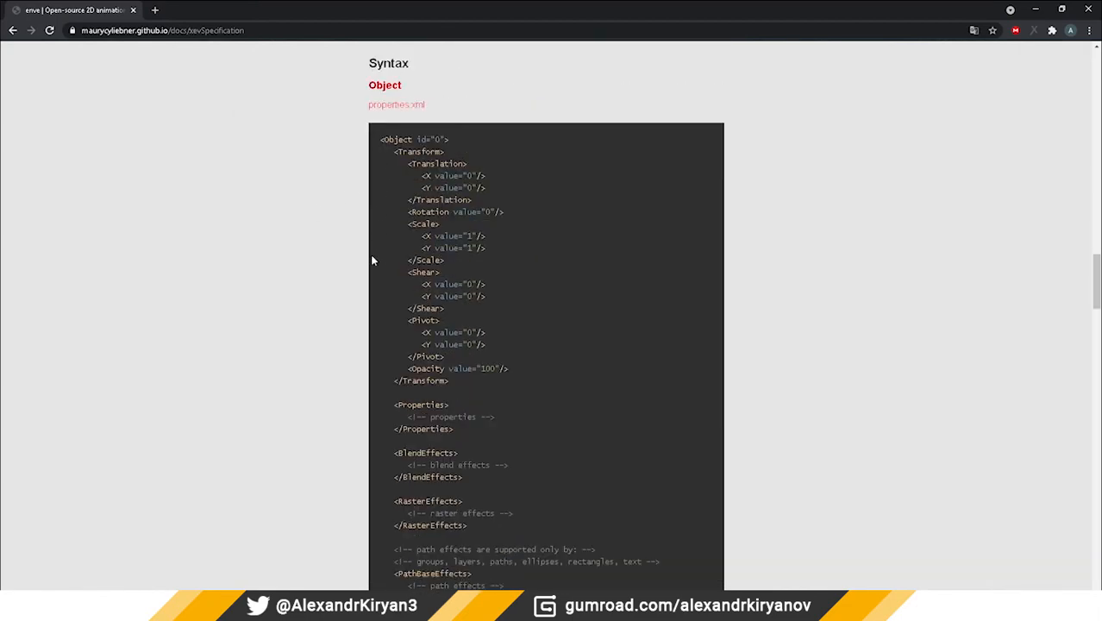
scroll(350, 420, "down", 2)
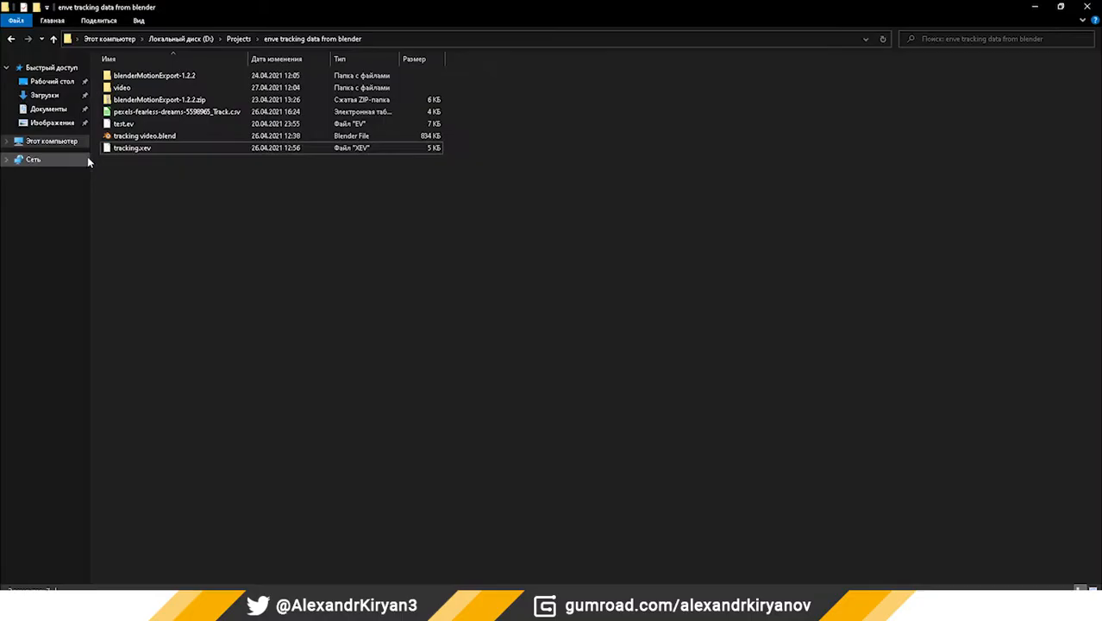
In the project folder, extract tracking.xev with 7-Zip into a folder named tracking.
right_click(115, 148)
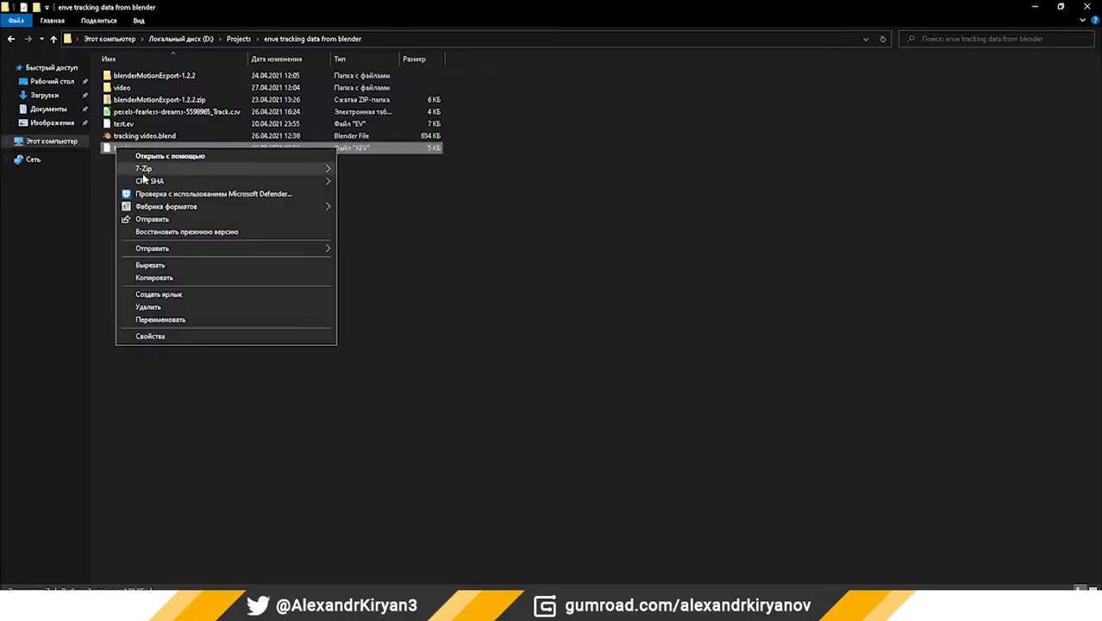
mouse_move(327, 177)
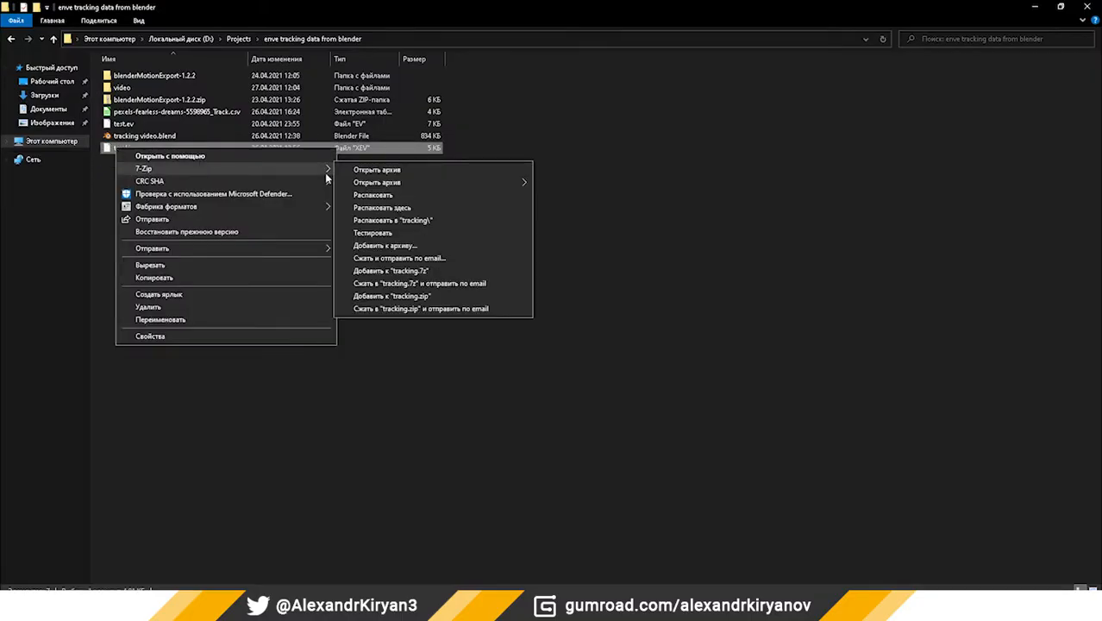
left_click(425, 221)
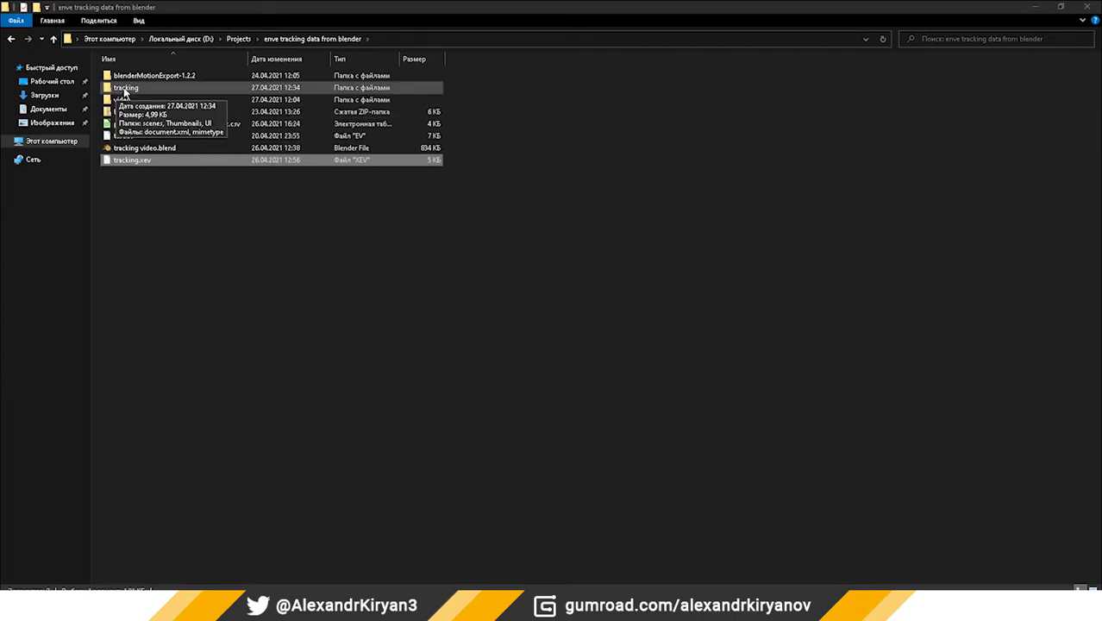
Open properties.xml from the extracted tracking\scenes\0\objects\0 folder in Notepad++.
double_click(125, 89)
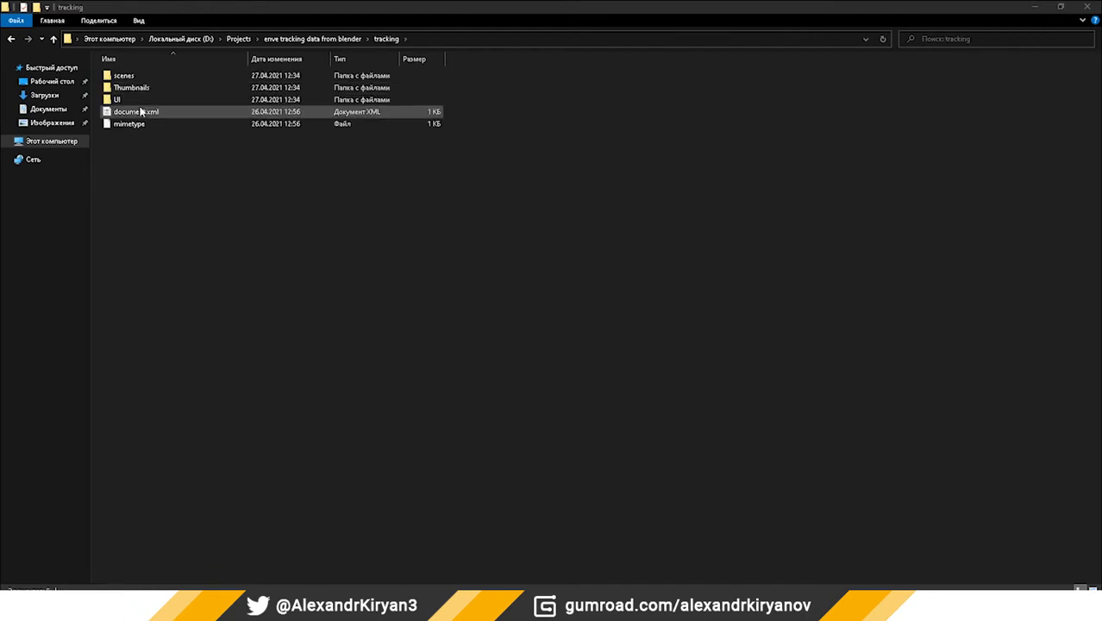
double_click(121, 76)
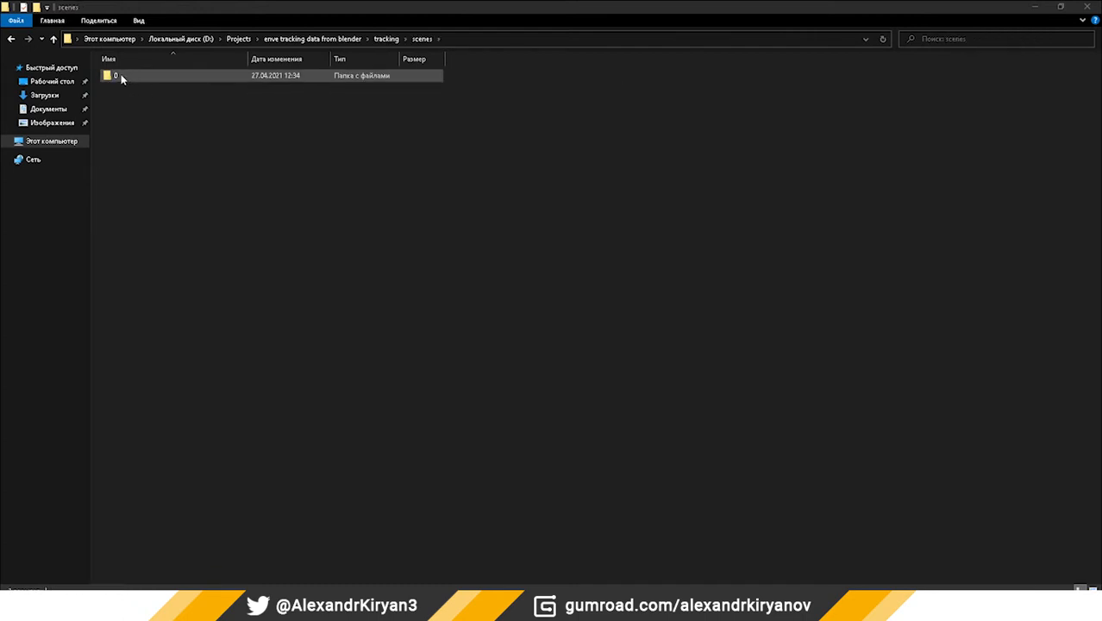
double_click(121, 76)
double_click(120, 75)
double_click(121, 75)
left_click(136, 78)
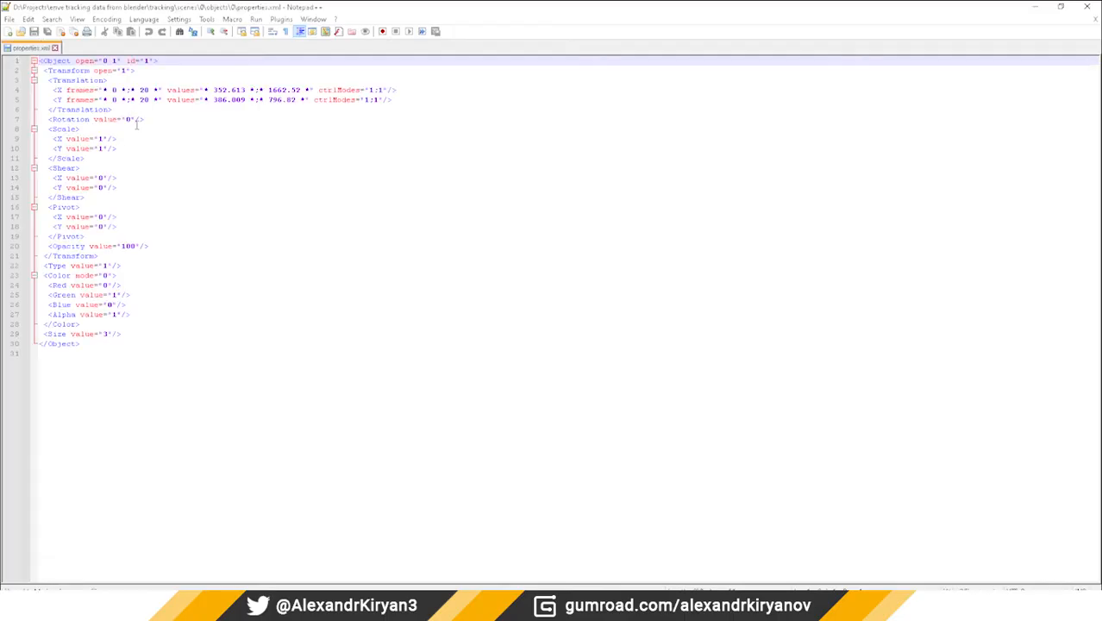
Split the Translation X element so that frames, values, ctrlModes and the closing bracket each sit on their own line.
left_click(67, 90)
key("Return")
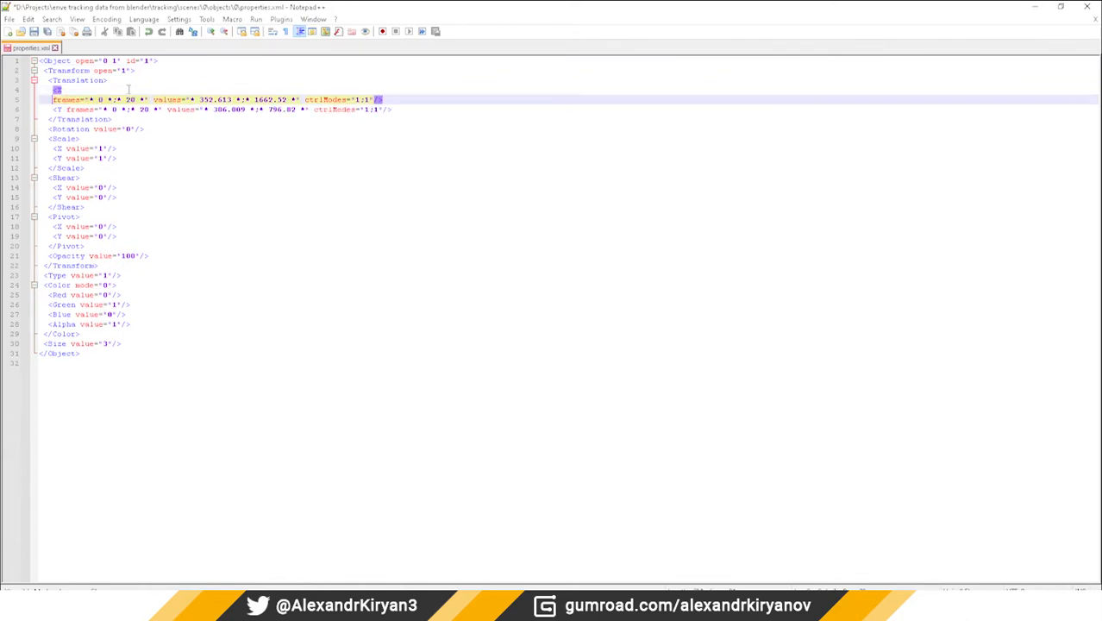
left_click(154, 100)
key("Return")
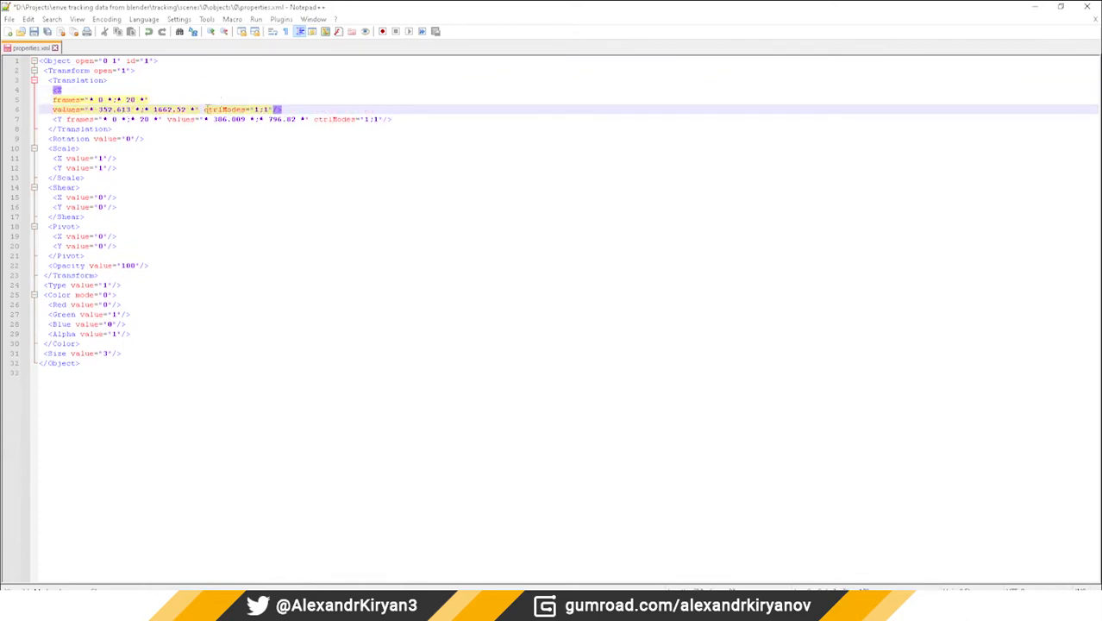
left_click(205, 109)
key("Return")
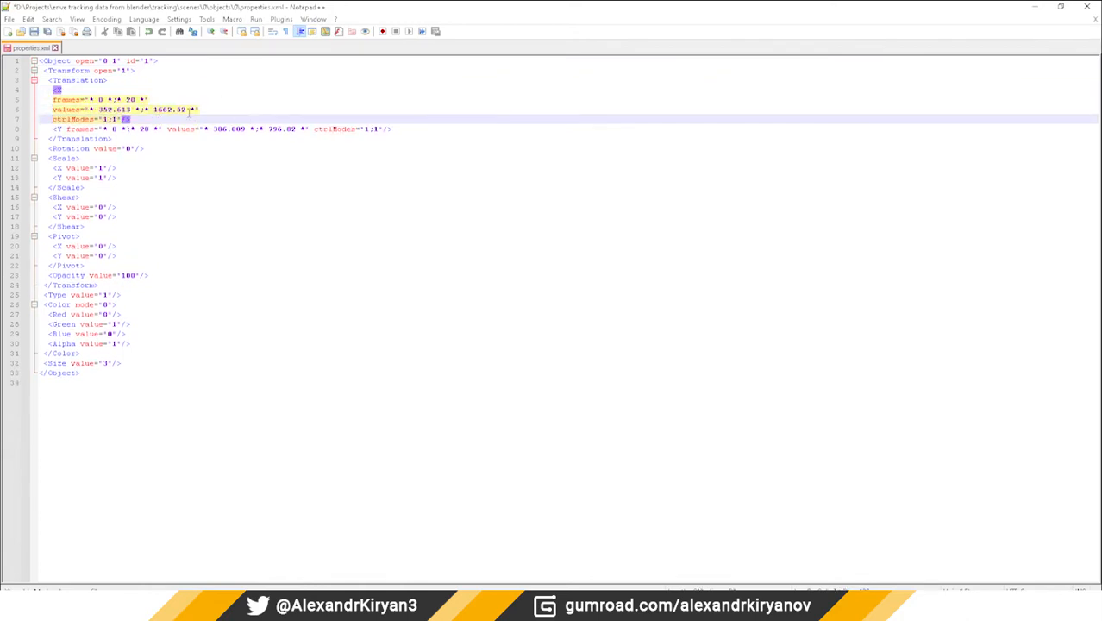
key("Return")
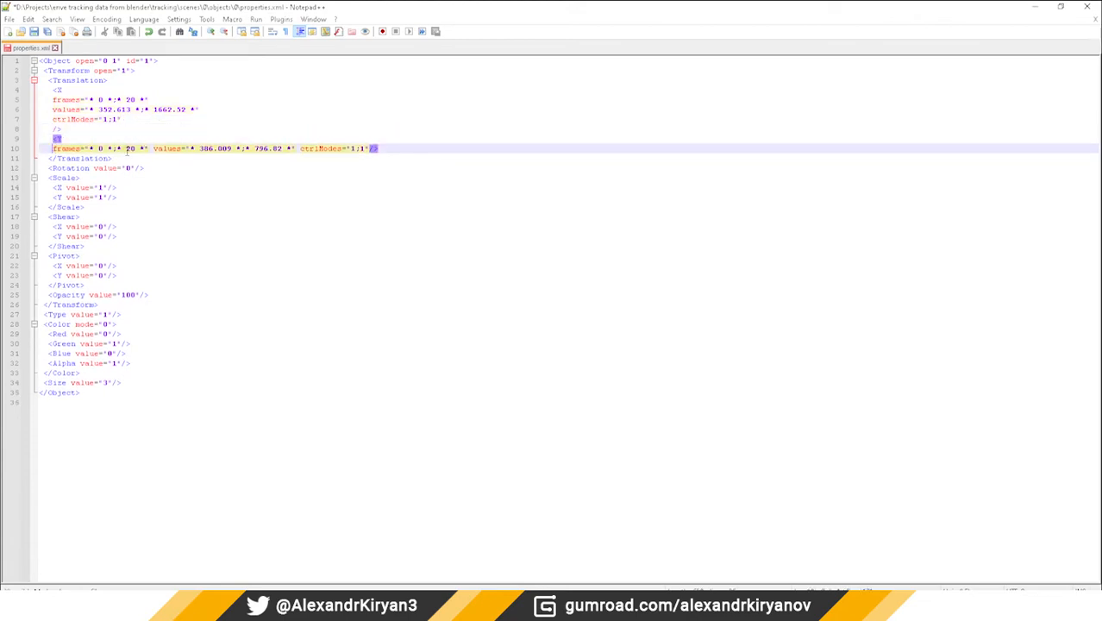
Break the Translation Y element's values, ctrlModes and closing bracket onto separate lines.
left_click(153, 149)
key("Return")
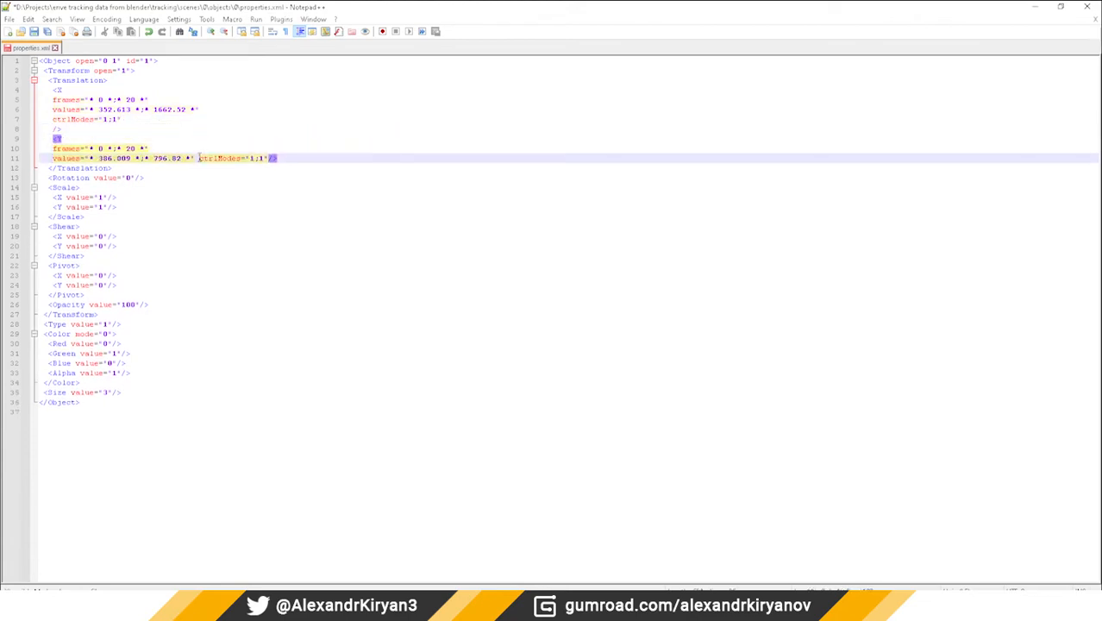
left_click(199, 158)
key("Return")
key("Return")
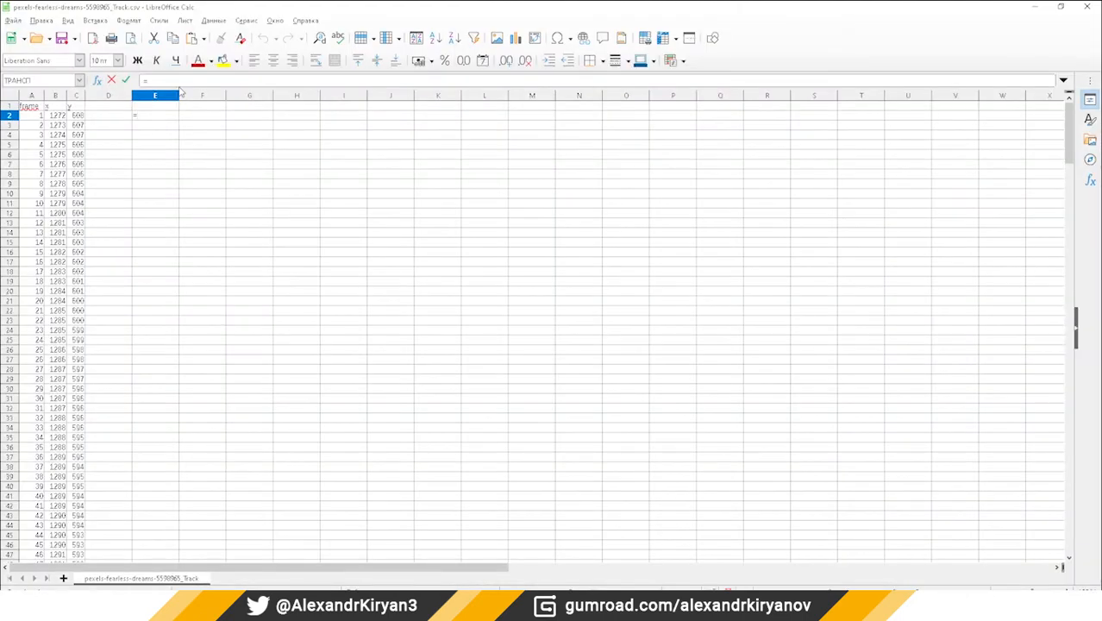
Begin an ОБЪЕДИНИТЬ text-joining formula with its parentheses in cell E2.
type("О")
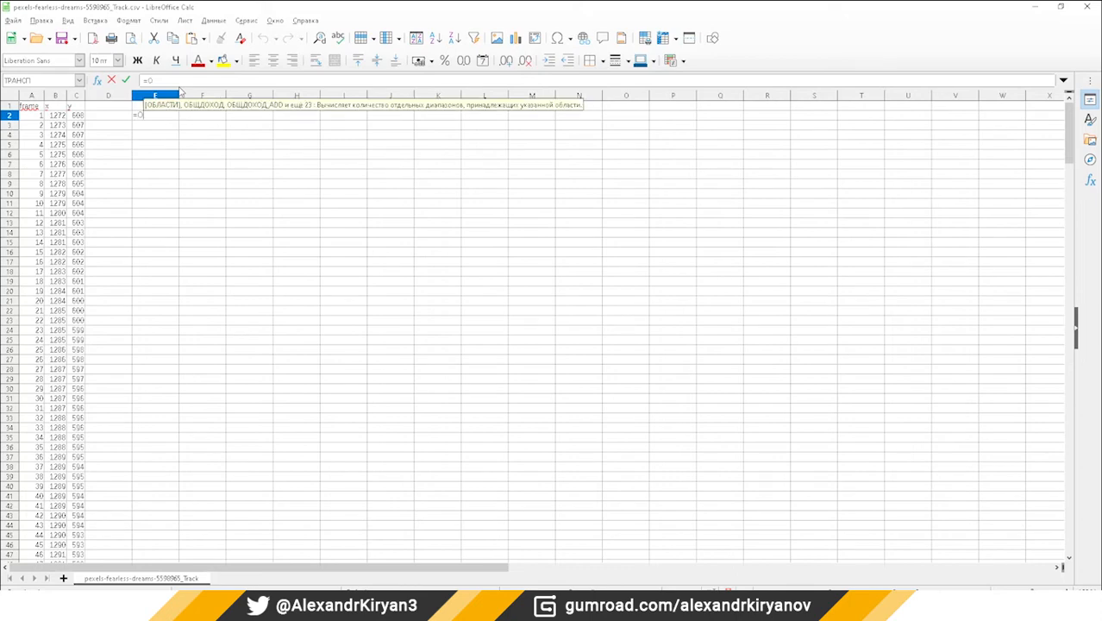
type("БЪЕДИ")
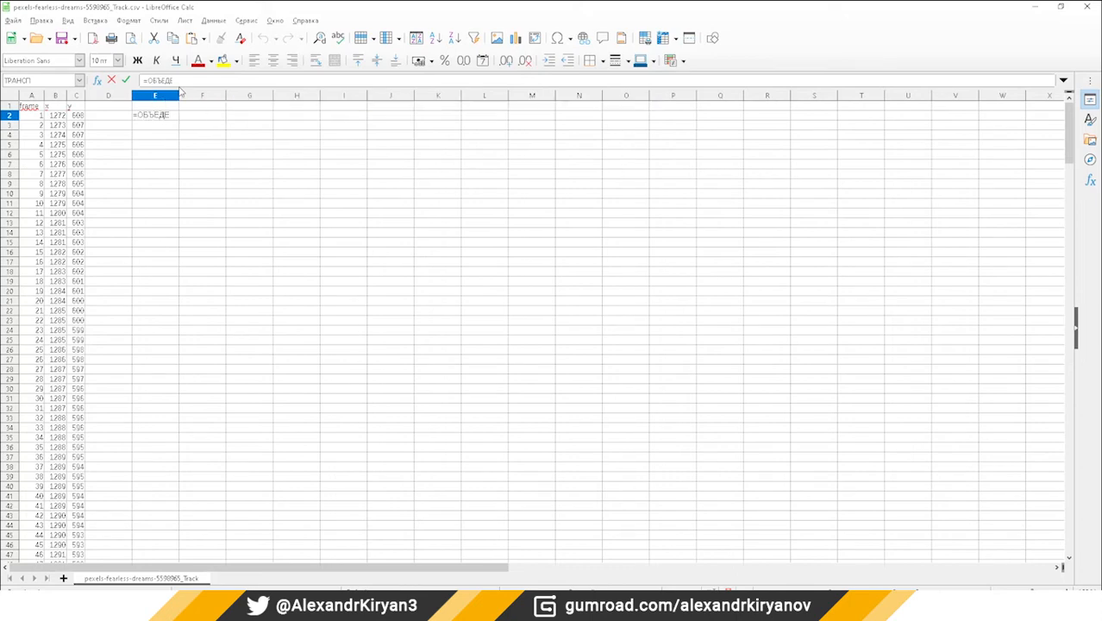
key("BackSpace")
type("И")
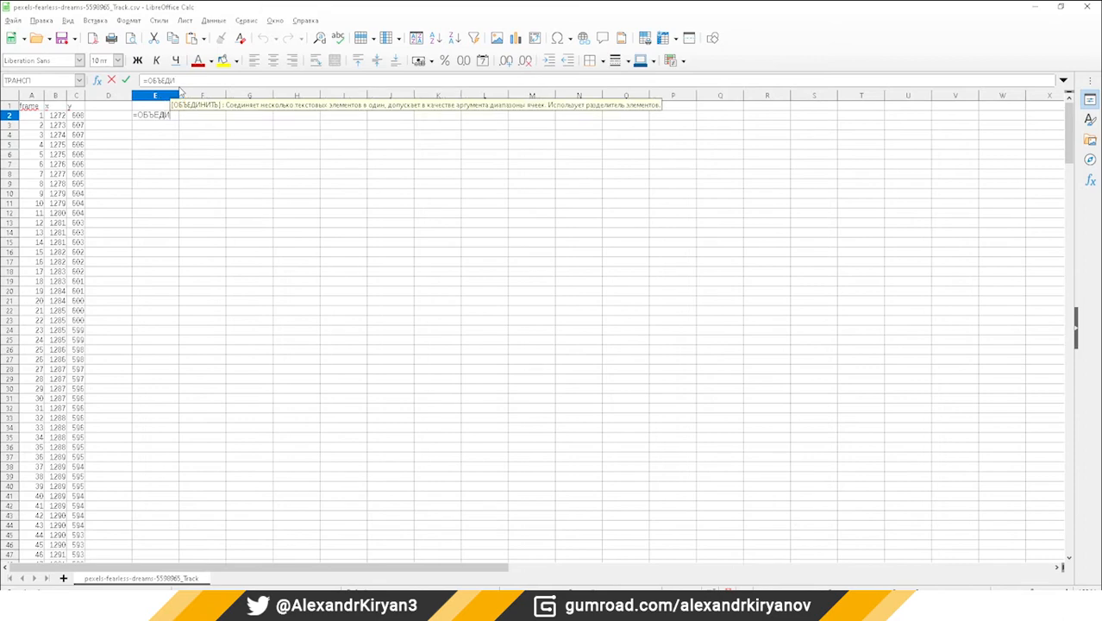
type("НИТЬ")
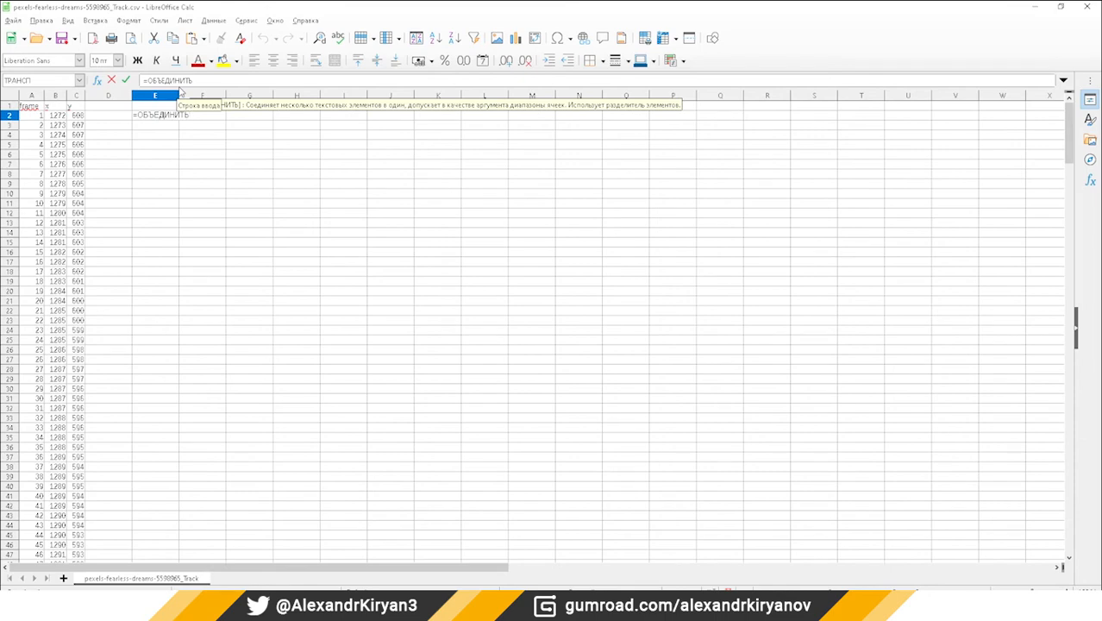
type("()")
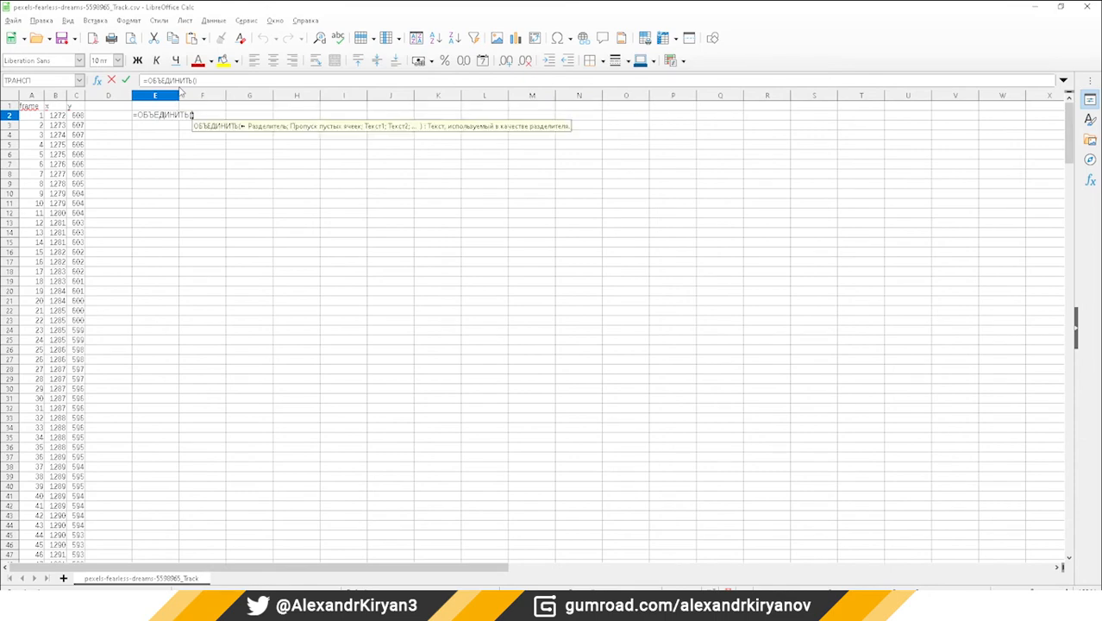
Give the ОБЪЕДИНИТЬ formula the separator " *;* " and the value 1 for skipping empty cells.
type("\"\"")
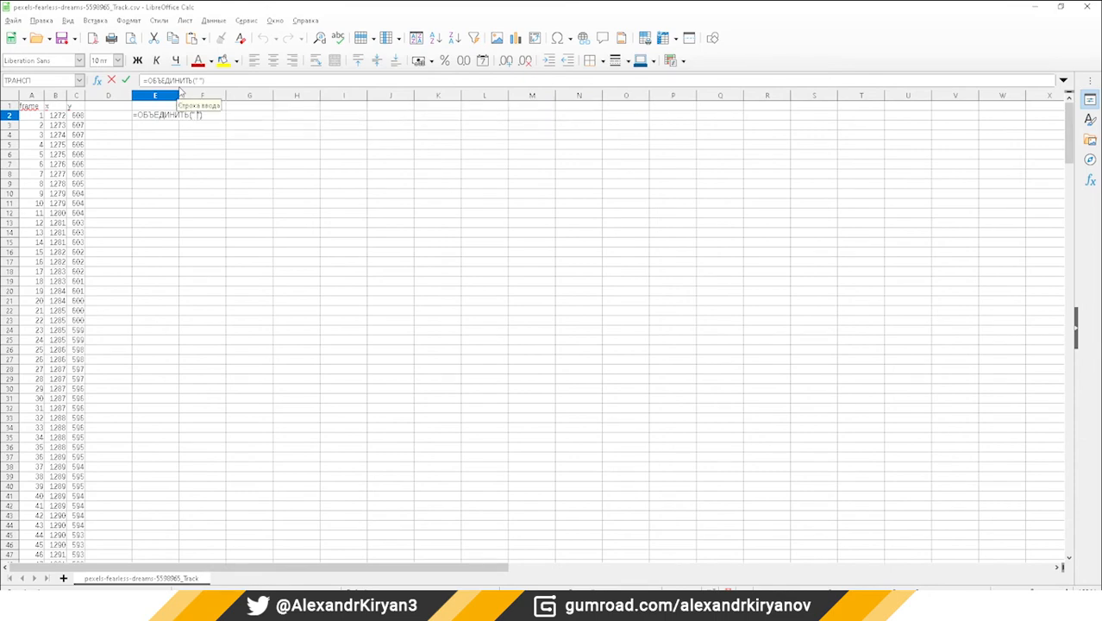
type(" *")
key("Right")
type(";")
key("Right")
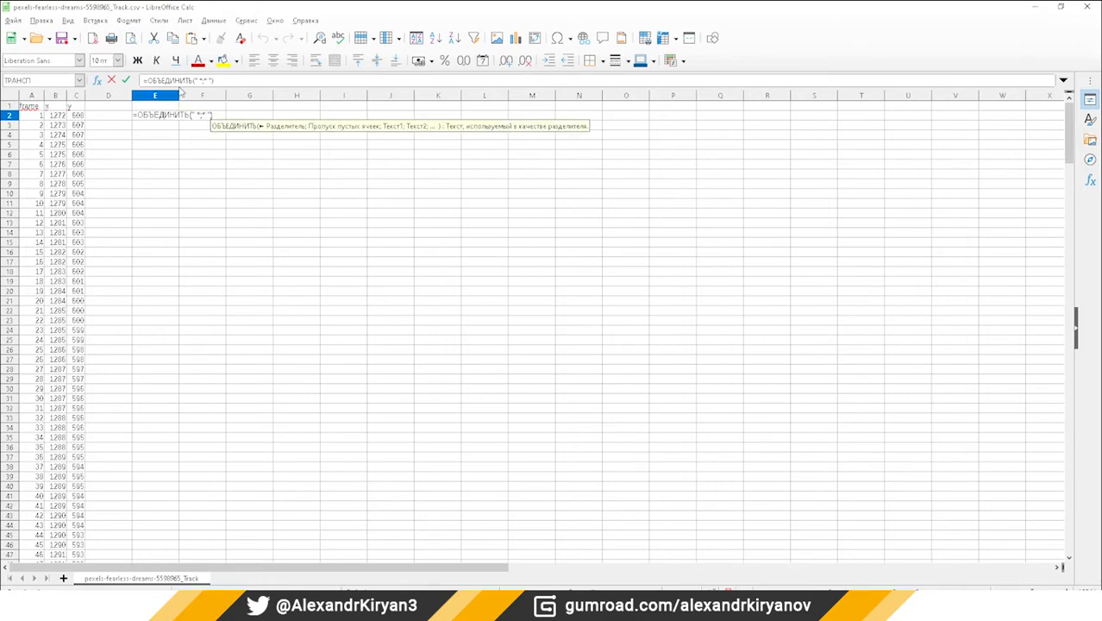
type("1;")
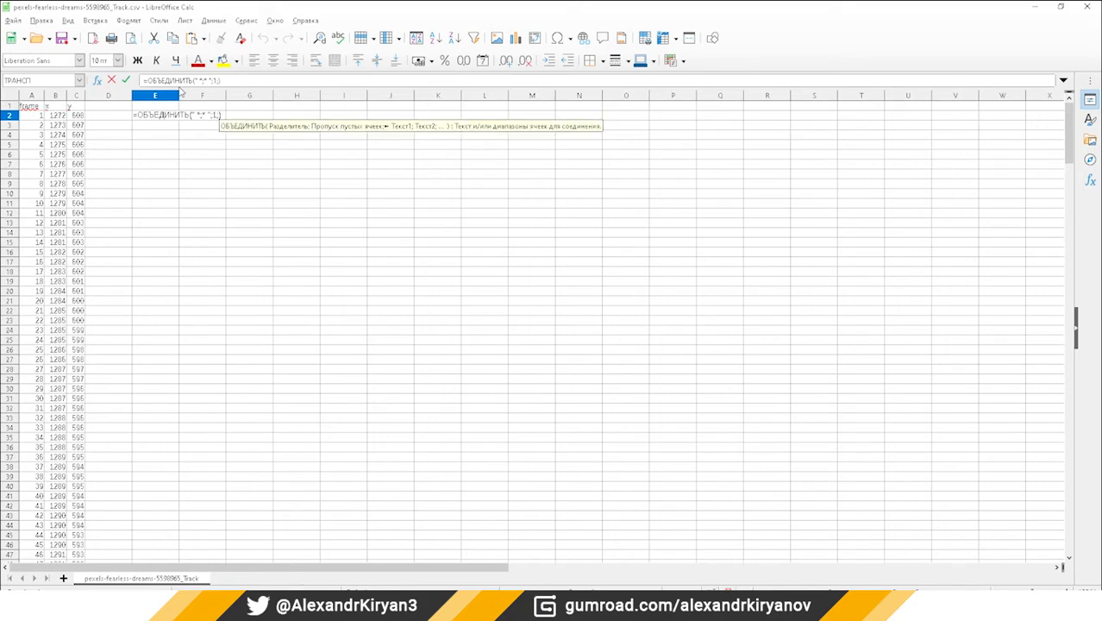
Supply the frame numbers in A2:A298 as the text range and commit the formula.
left_click_drag(35, 115, 41, 421)
scroll(48, 410, "down", 5)
scroll(40, 427, "down", 20)
scroll(39, 423, "down", 20)
key("Return")
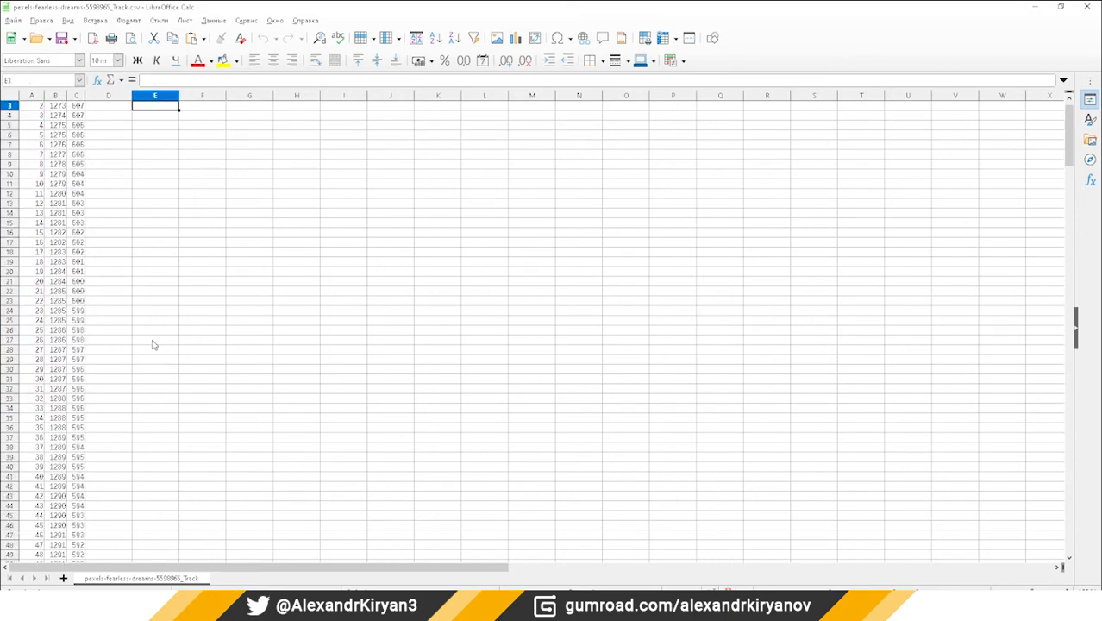
Extend the E2 formula by joining "* " before and " *" after the ОБЪЕДИНИТЬ function with &.
left_click(143, 115)
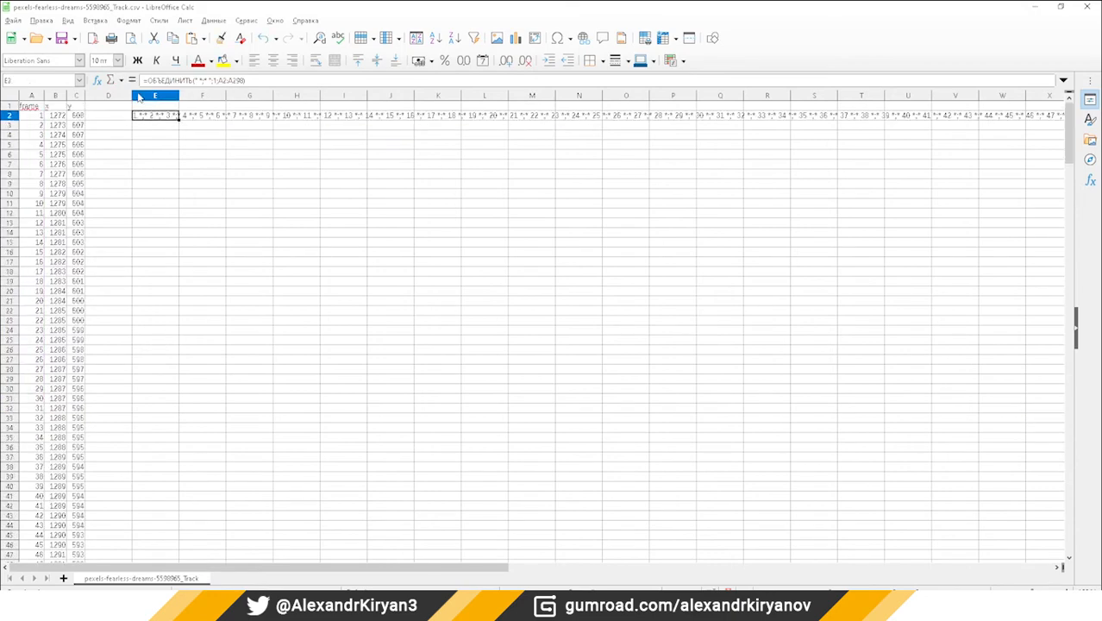
left_click(150, 81)
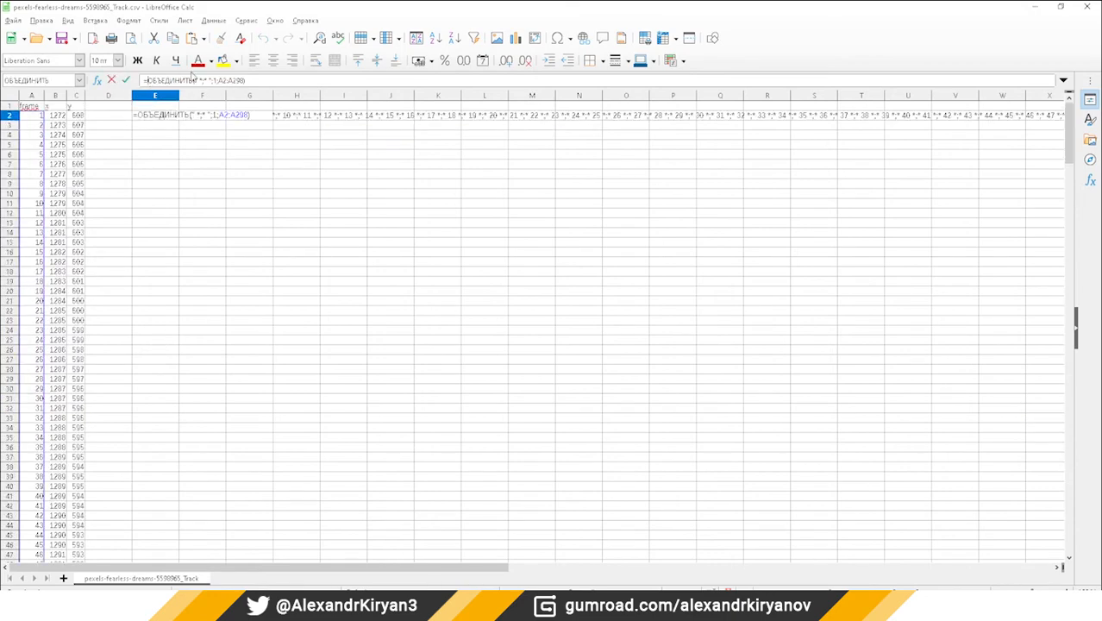
type("\"")
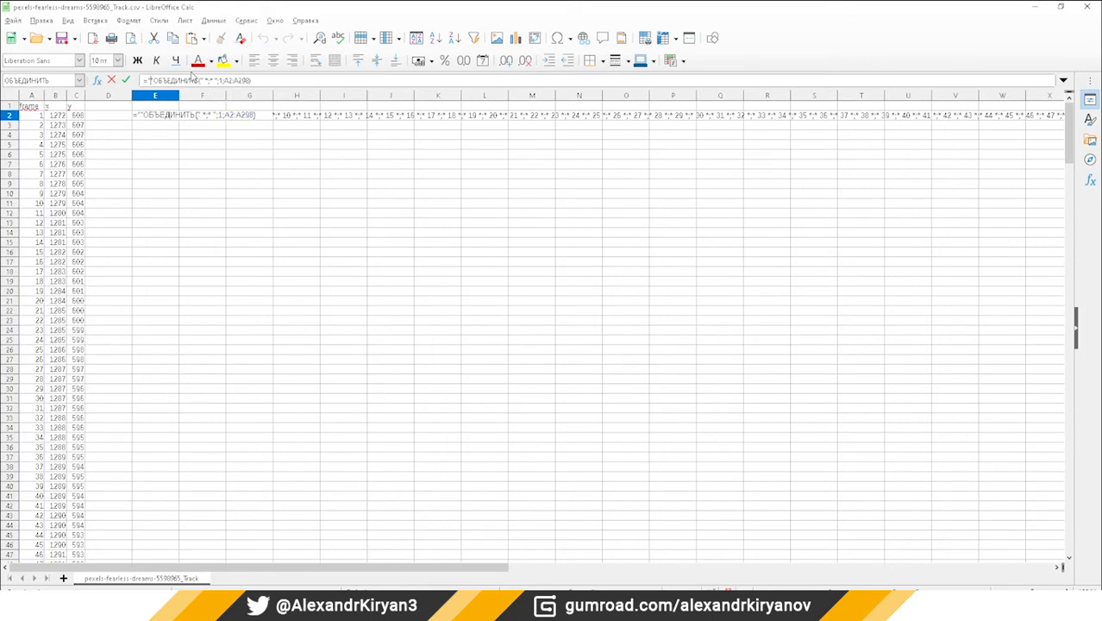
type("*\"")
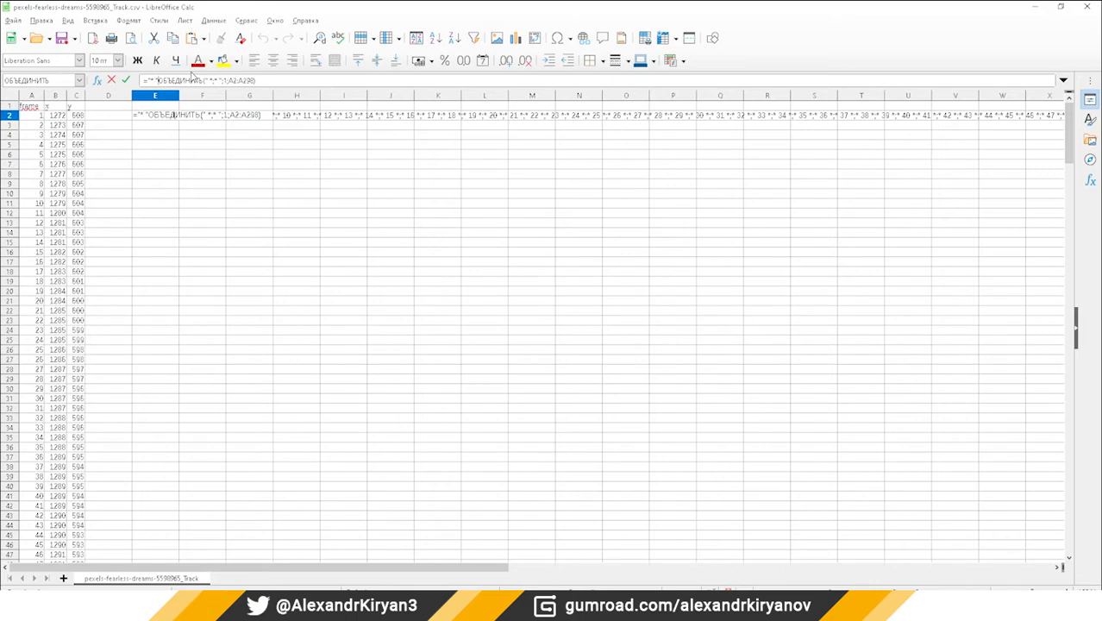
type("&")
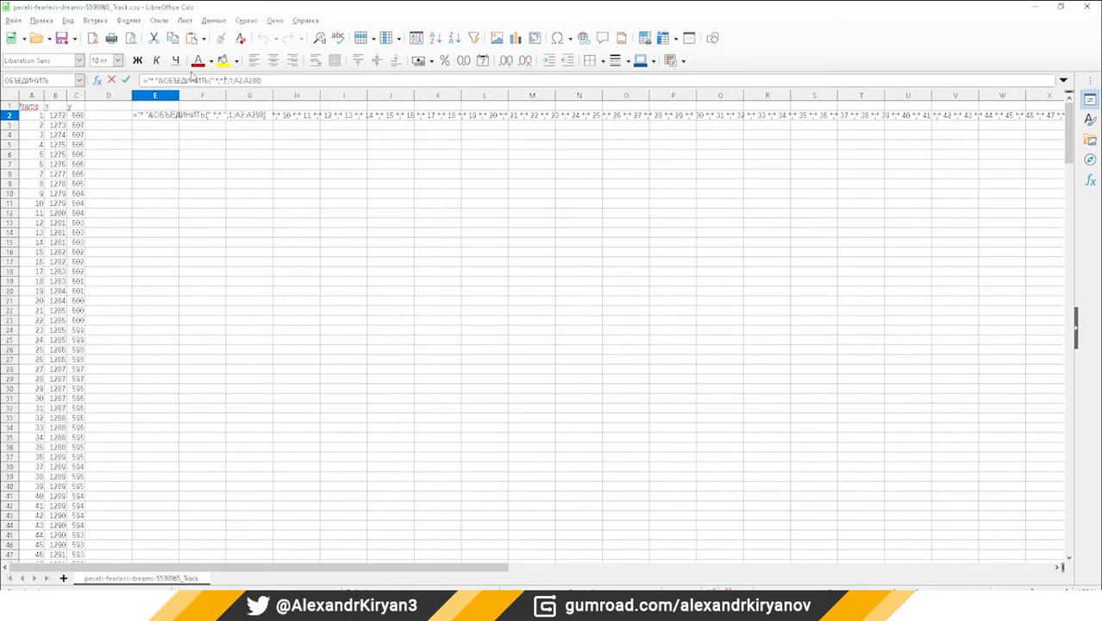
type("&\"\"")
key("Return")
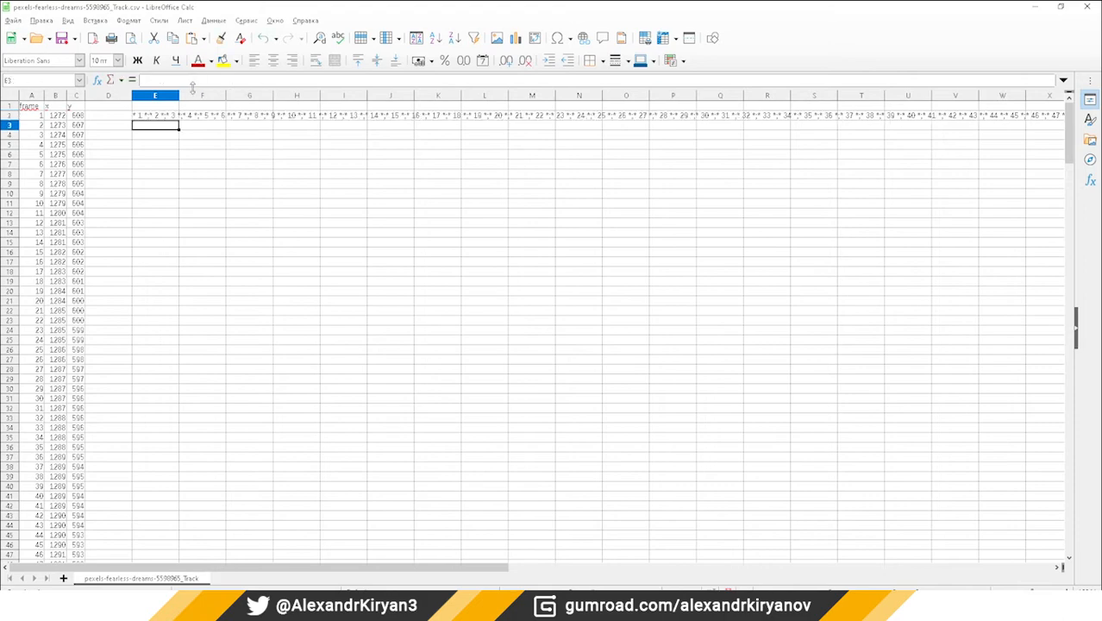
Copy cell E2 with its completed joining formula.
left_click(149, 120)
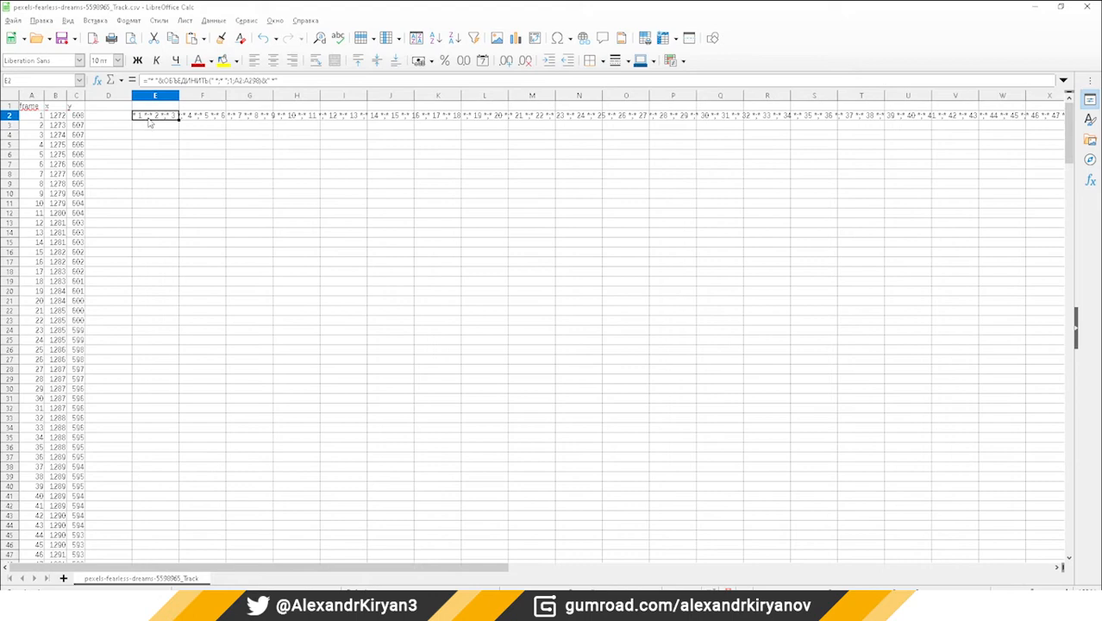
right_click(149, 121)
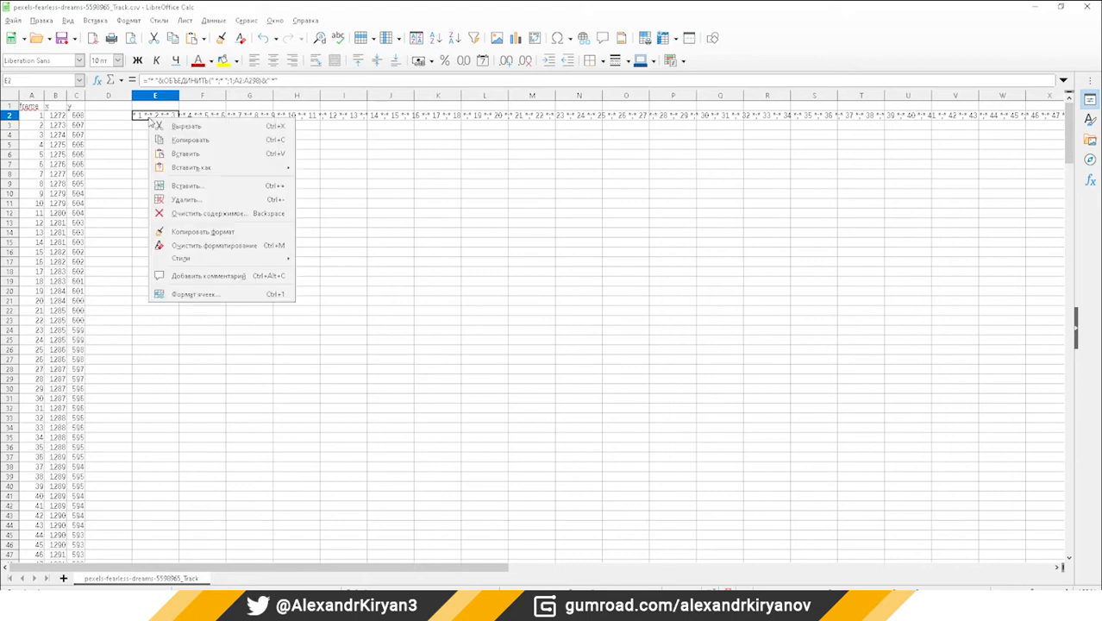
left_click(185, 143)
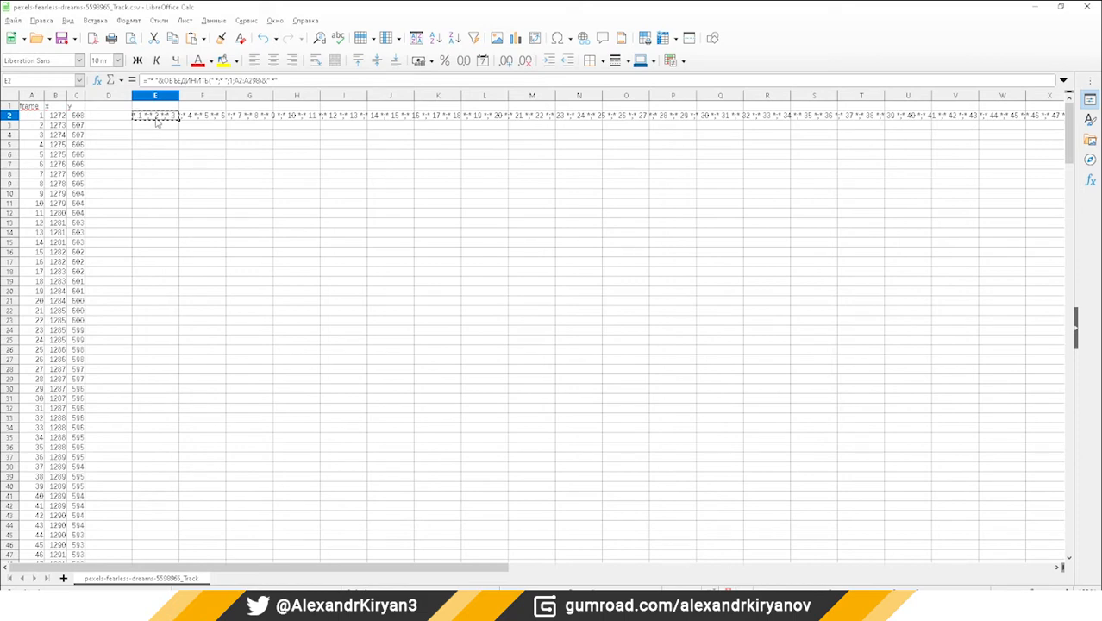
key("Delete")
left_click(193, 121)
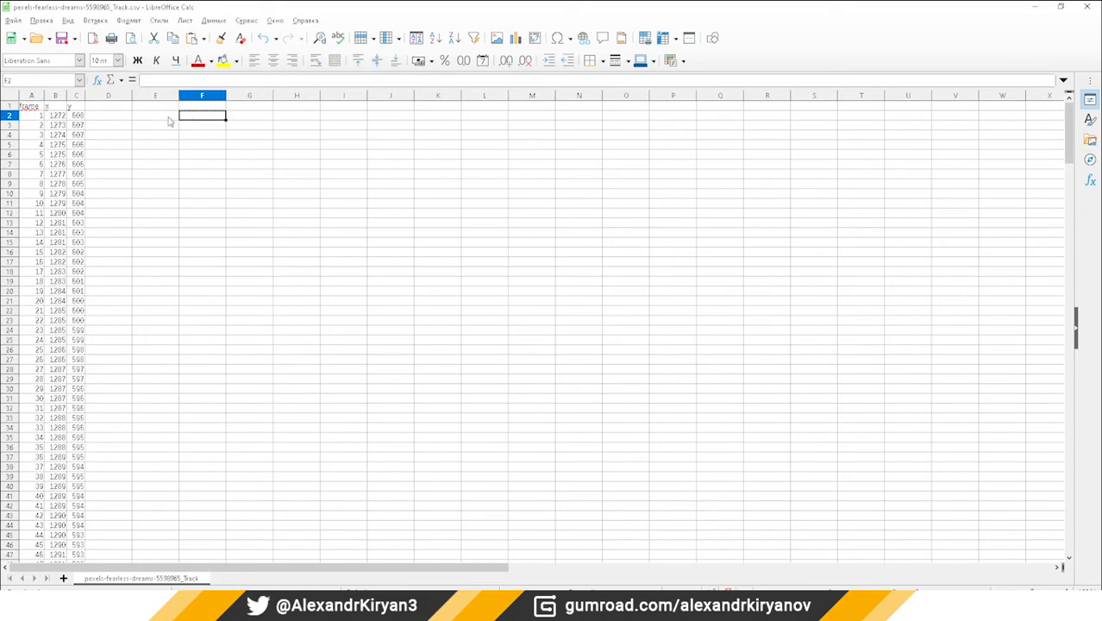
key("ctrl+z")
left_click(170, 126)
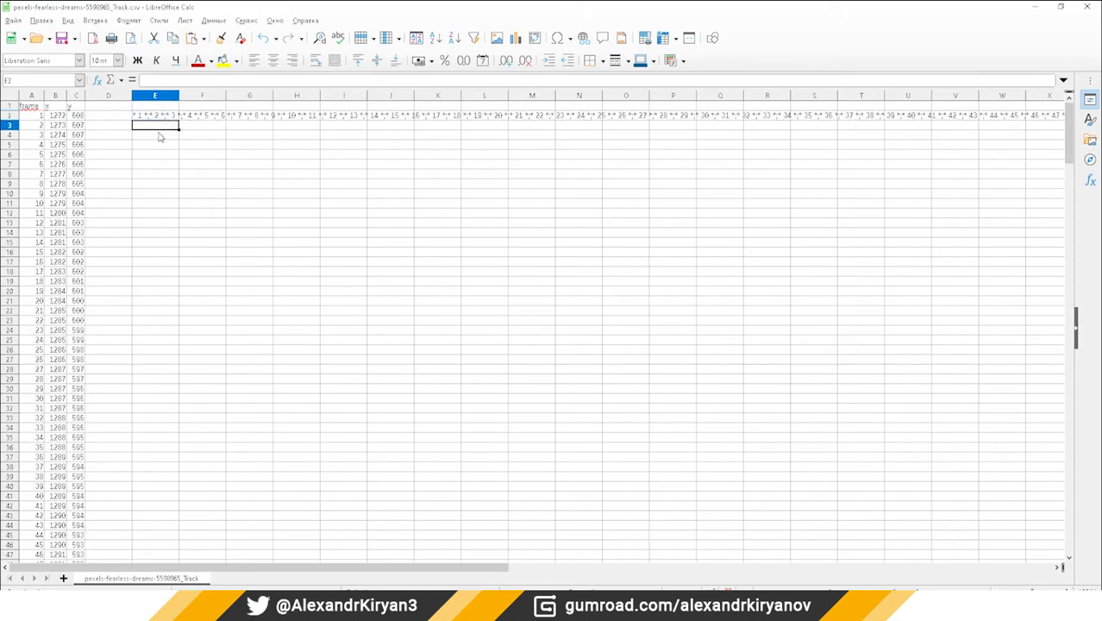
Paste the copied joining formula into cell E4.
left_click(161, 136)
right_click(159, 138)
left_click(189, 169)
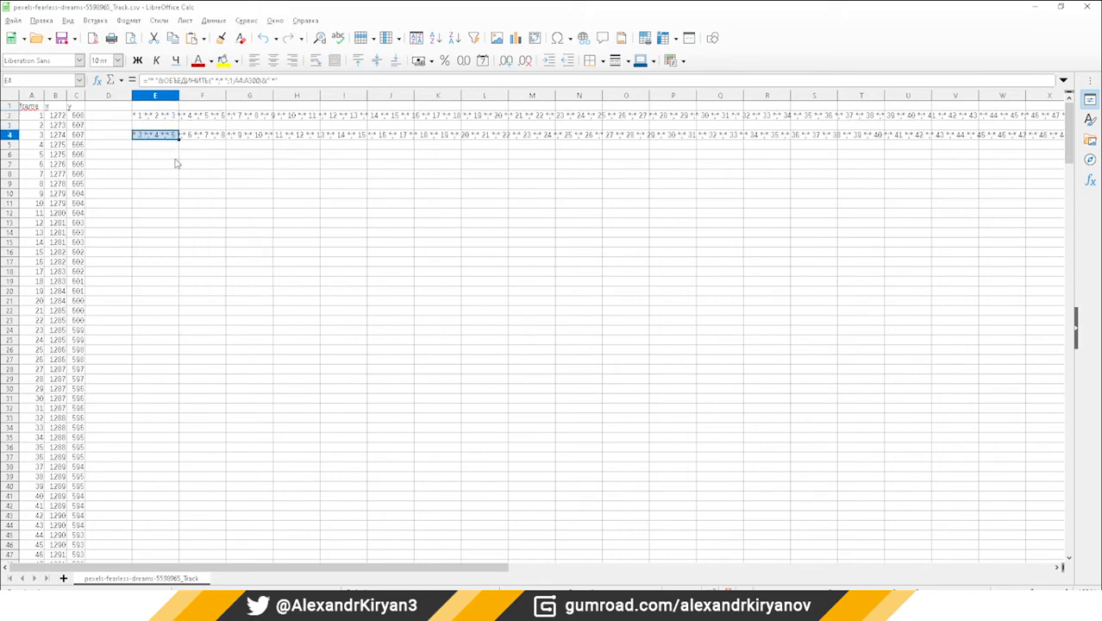
Change the range in the E4 formula to the x coordinates in B2:B298.
left_click(153, 142)
left_click(250, 81)
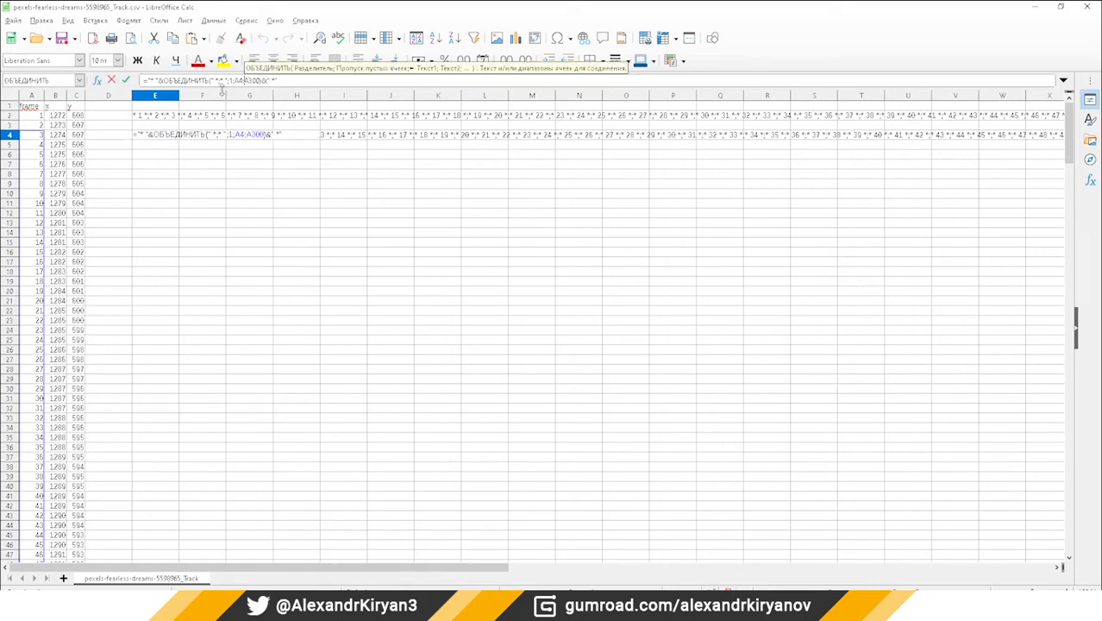
left_click_drag(42, 149, 53, 129)
scroll(53, 244, "down", 20)
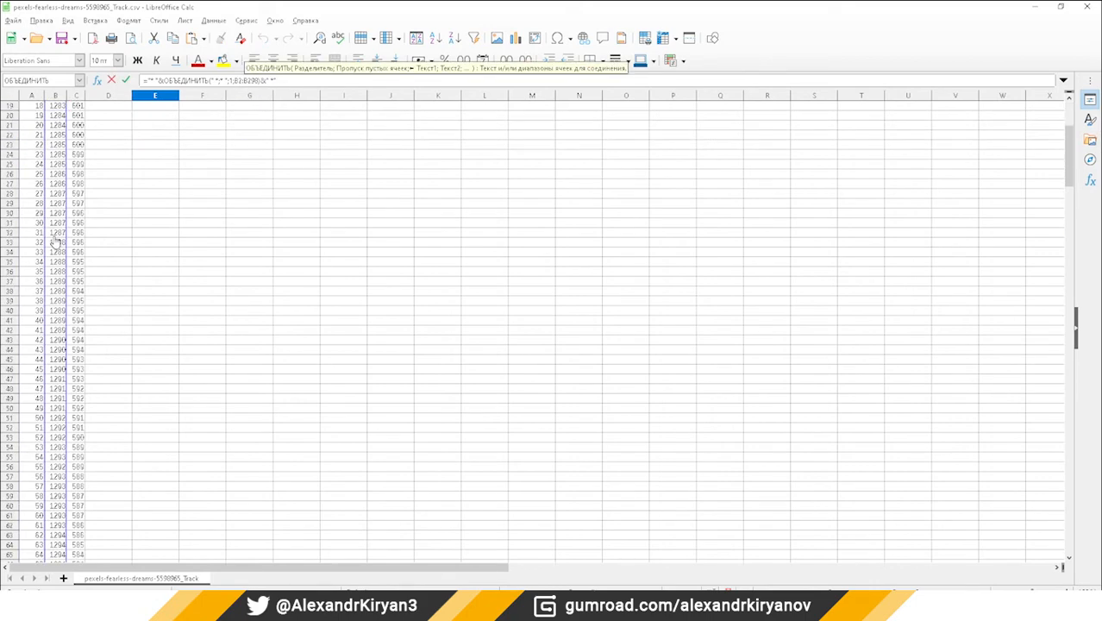
scroll(54, 244, "down", 20)
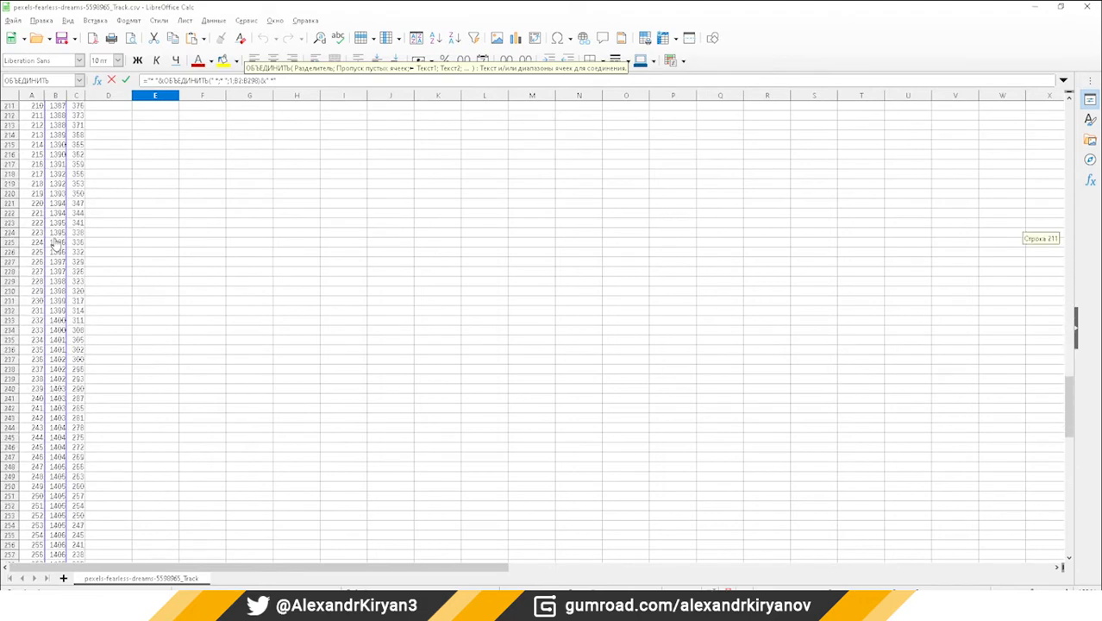
scroll(56, 243, "up", 20)
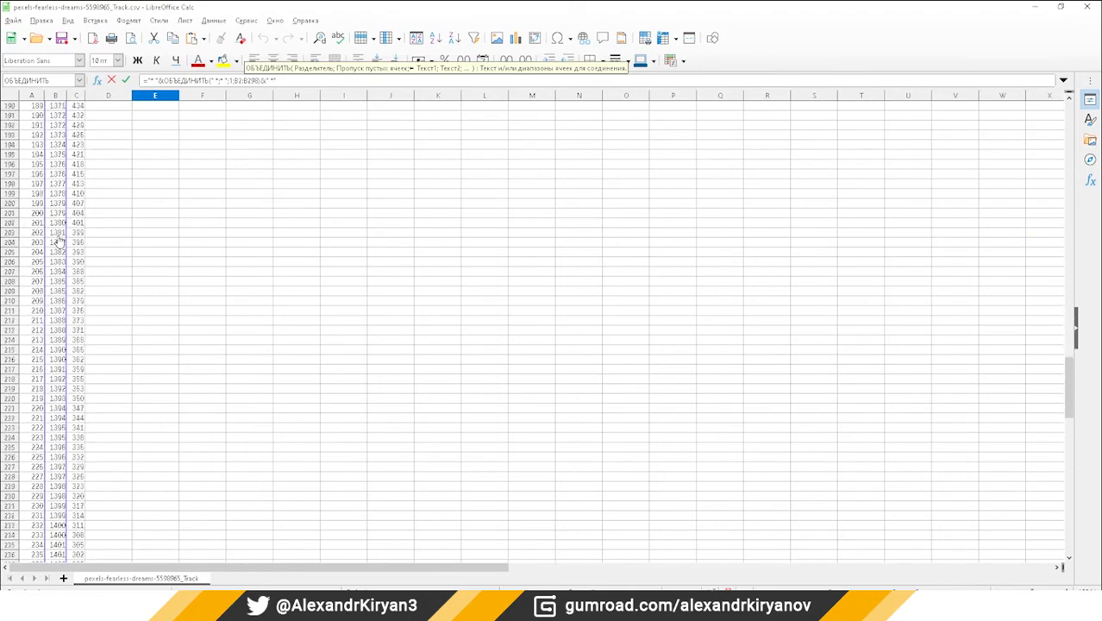
scroll(56, 243, "up", 20)
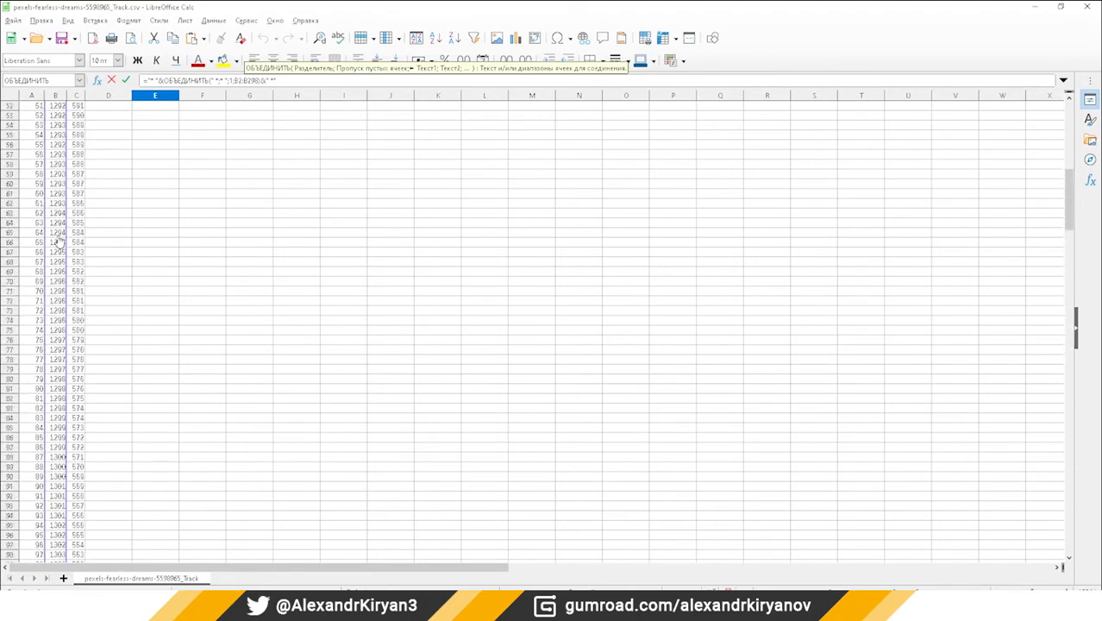
key("Return")
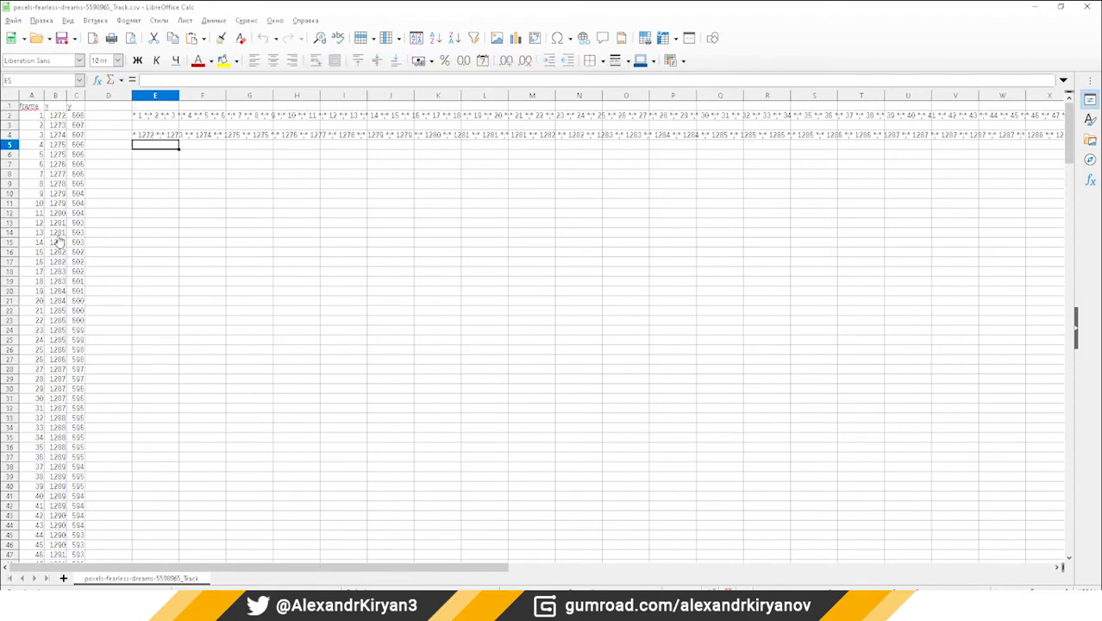
Enter the formula =1080-C2 in cell D2 to invert the y coordinate.
left_click(96, 115)
type("=1080-")
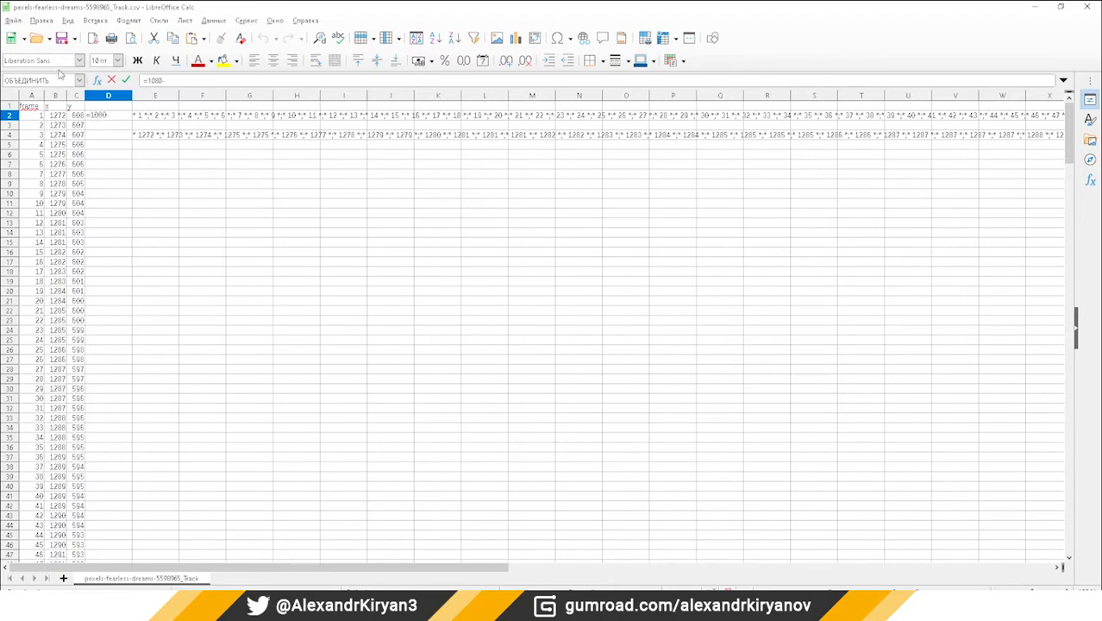
left_click(79, 116)
key("Return")
Fill the inverted y formula from D2 down column D to the last row of tracking data.
left_click(118, 118)
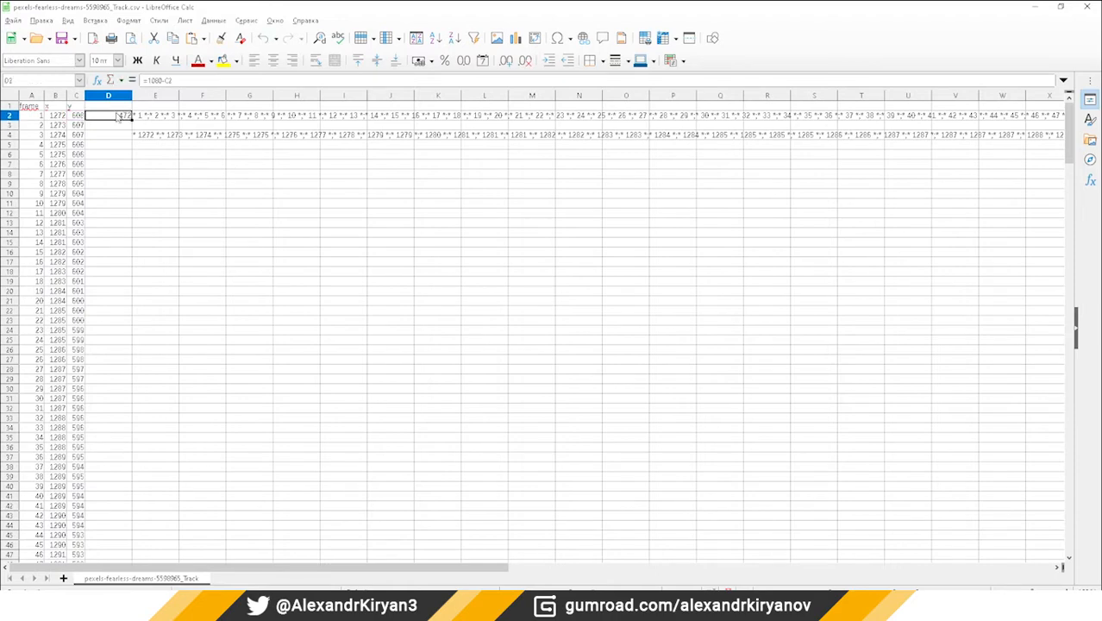
left_click_drag(132, 121, 136, 488)
left_click(126, 478)
left_click(174, 476)
scroll(174, 464, "up", 18)
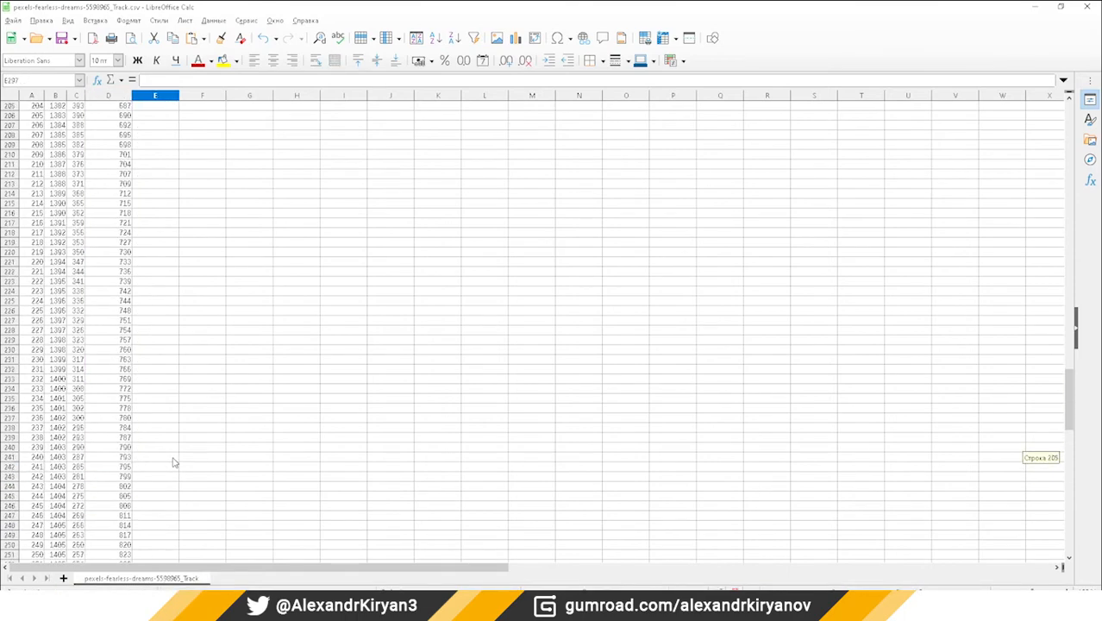
scroll(173, 463, "up", 20)
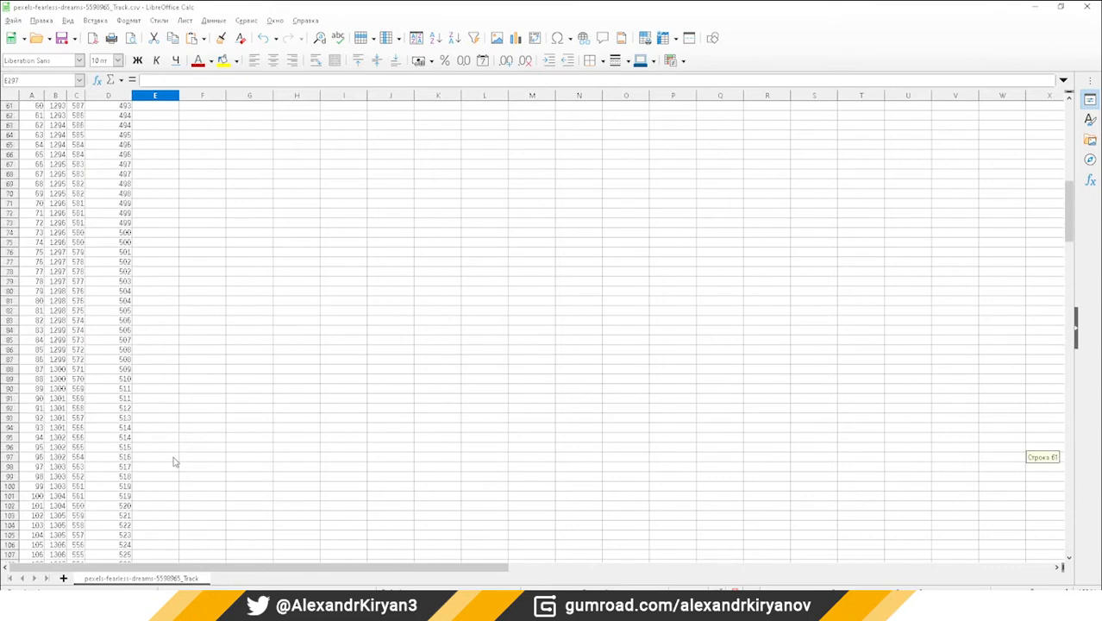
scroll(173, 463, "up", 20)
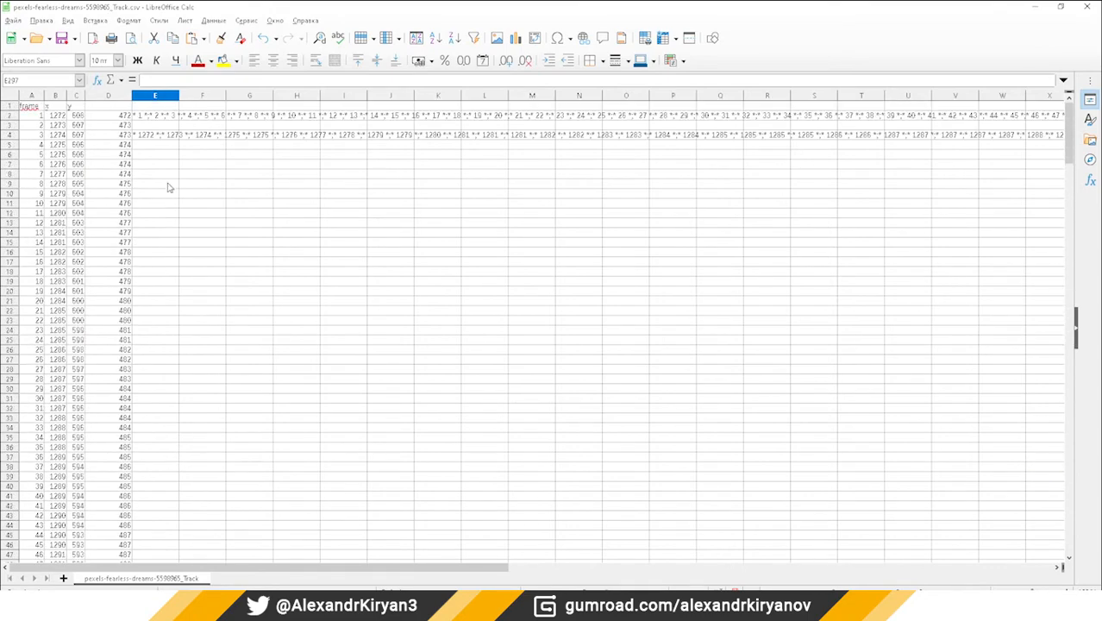
Insert three columns before column E and enter 1 in the new cell E2.
right_click(138, 96)
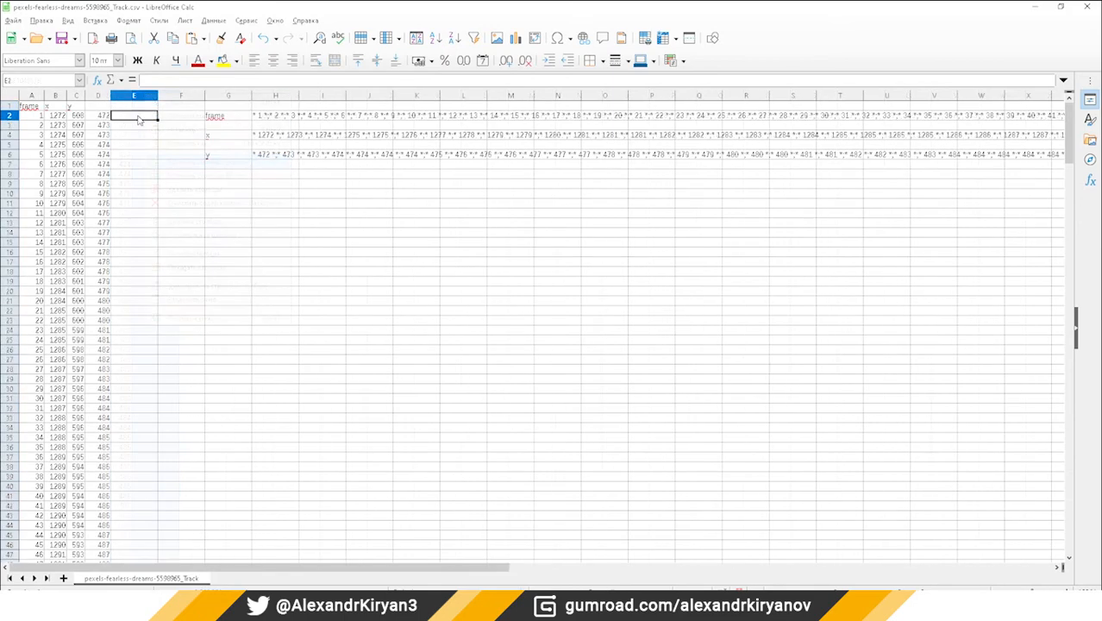
double_click(141, 118)
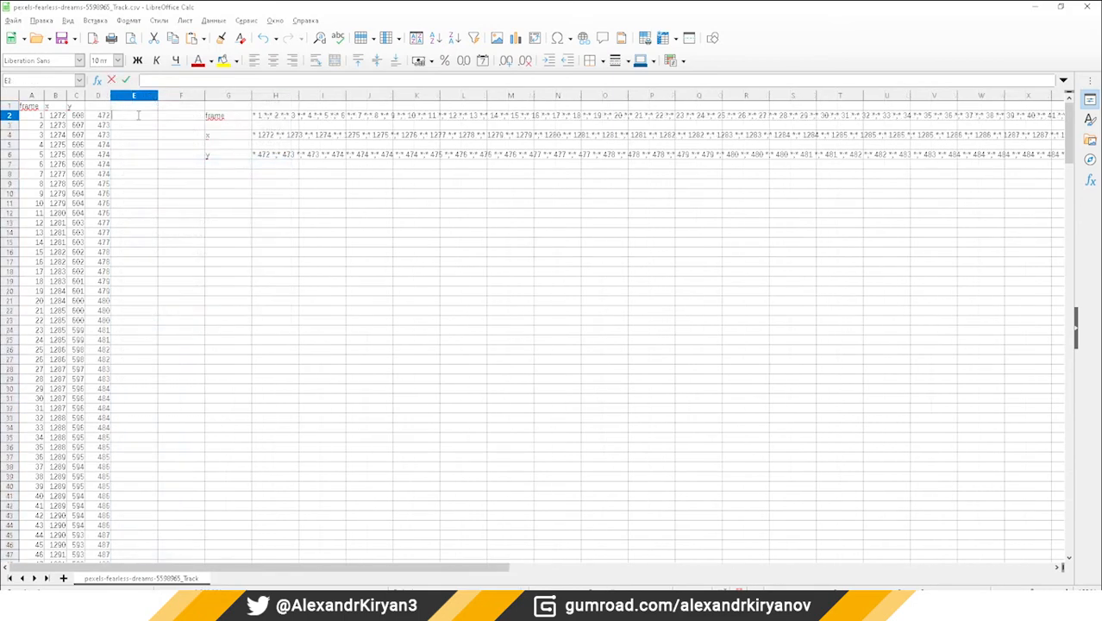
left_click(143, 128)
left_click(141, 117)
type("1")
key("Return")
Fill the value 1 from E2 down through E298.
left_click(151, 119)
left_click_drag(153, 119, 155, 254)
scroll(147, 322, "down", 20)
scroll(147, 327, "down", 20)
scroll(134, 167, "up", 6)
scroll(222, 250, "up", 20)
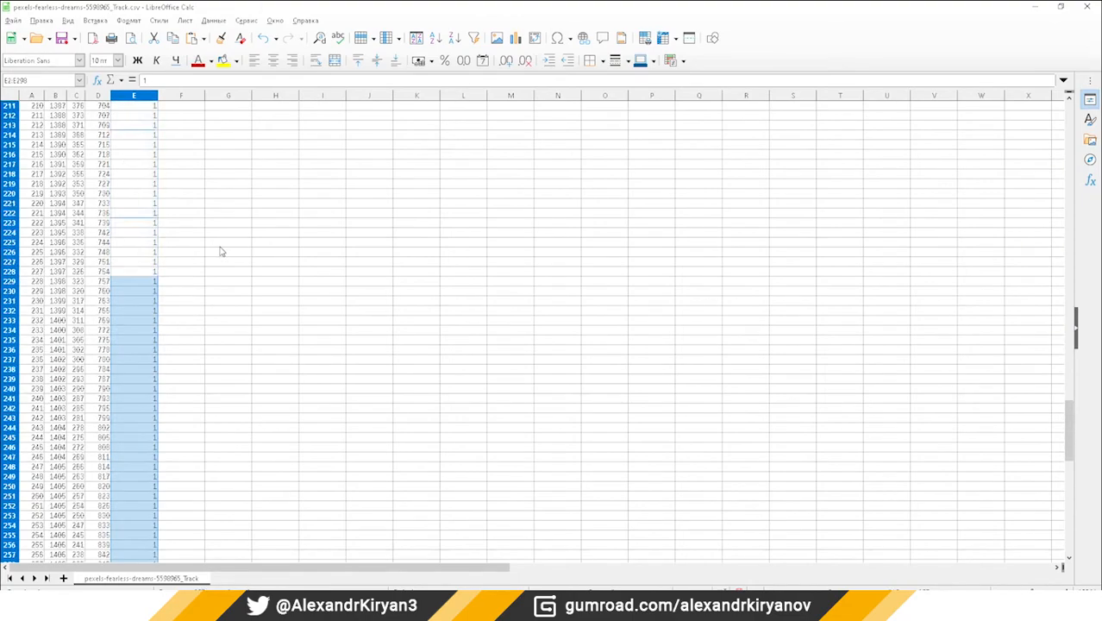
Copy the joined y coordinate formula from cell H6 into cell H8.
scroll(224, 257, "up", 20)
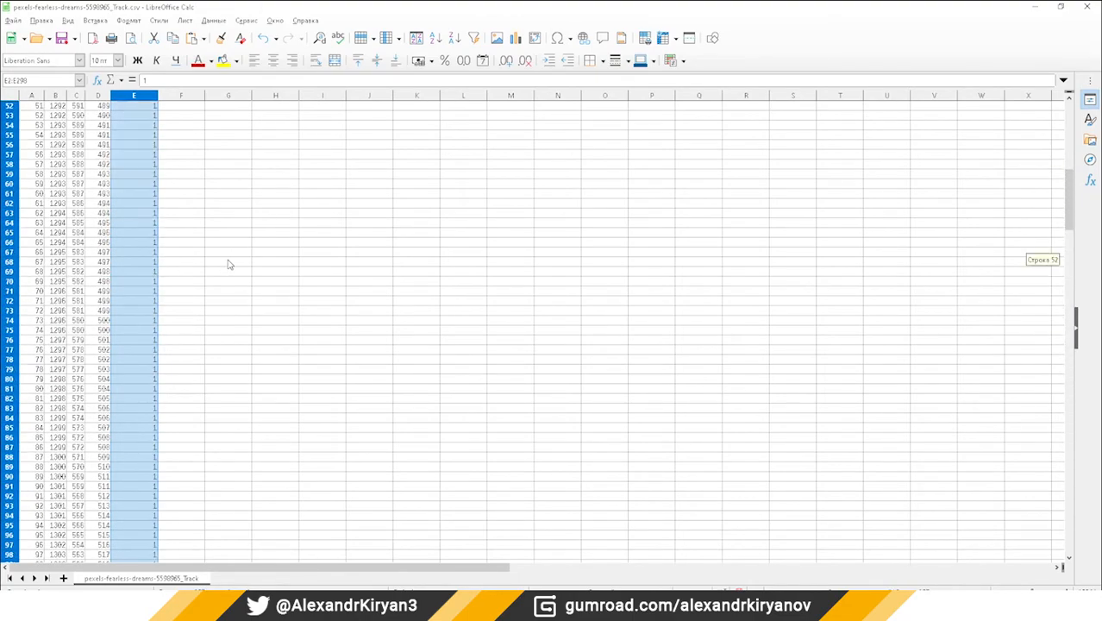
scroll(228, 263, "up", 3)
left_click(227, 177)
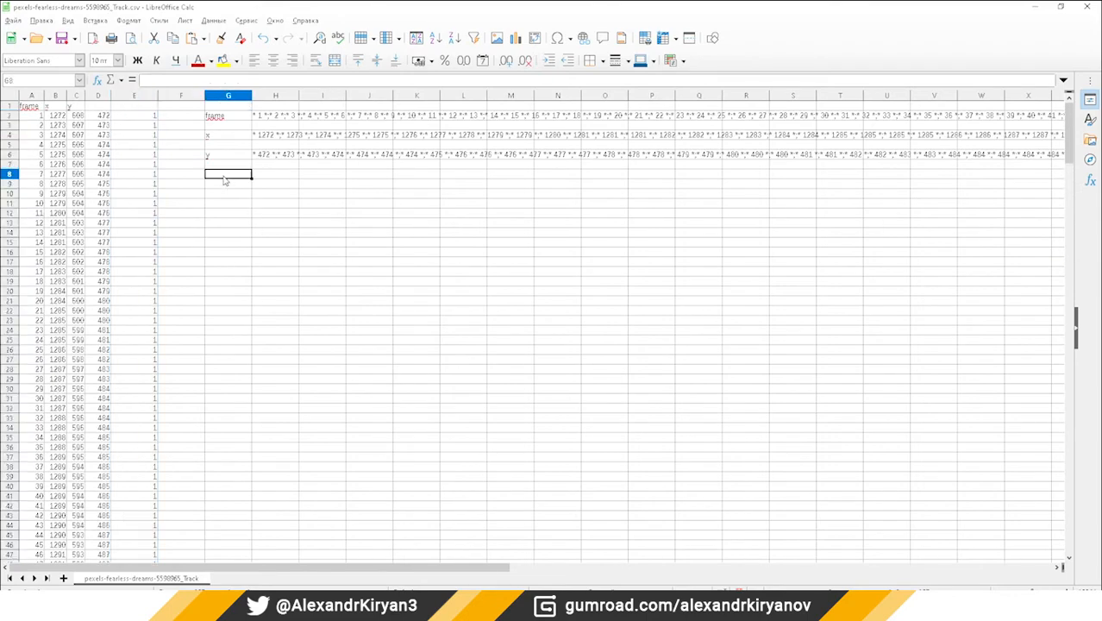
left_click(273, 160)
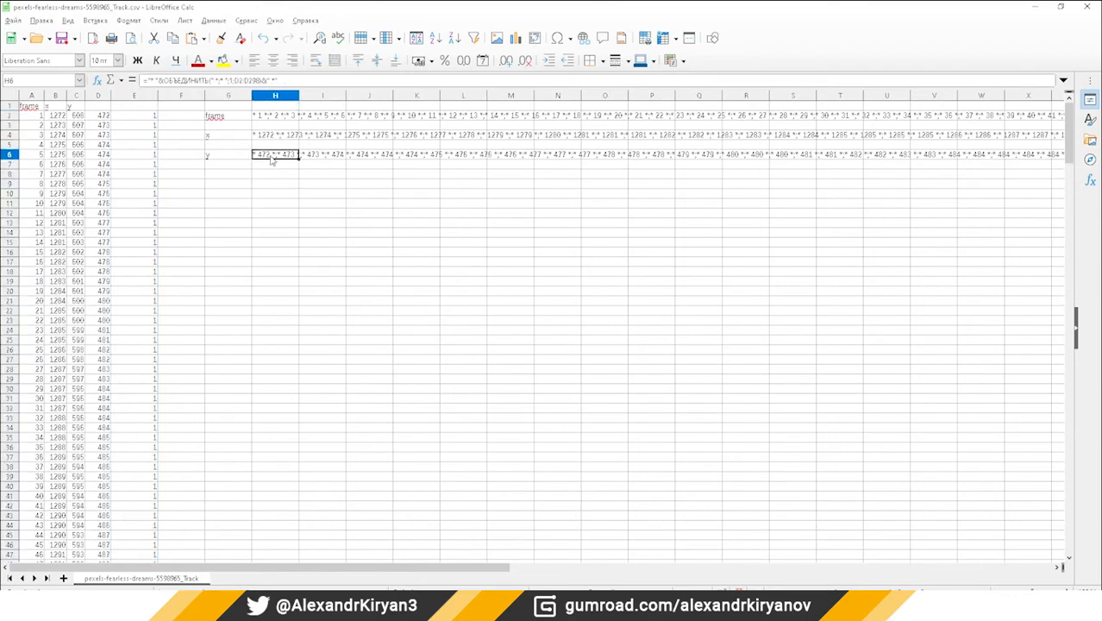
key("ctrl+c")
left_click(275, 176)
key("ctrl+v")
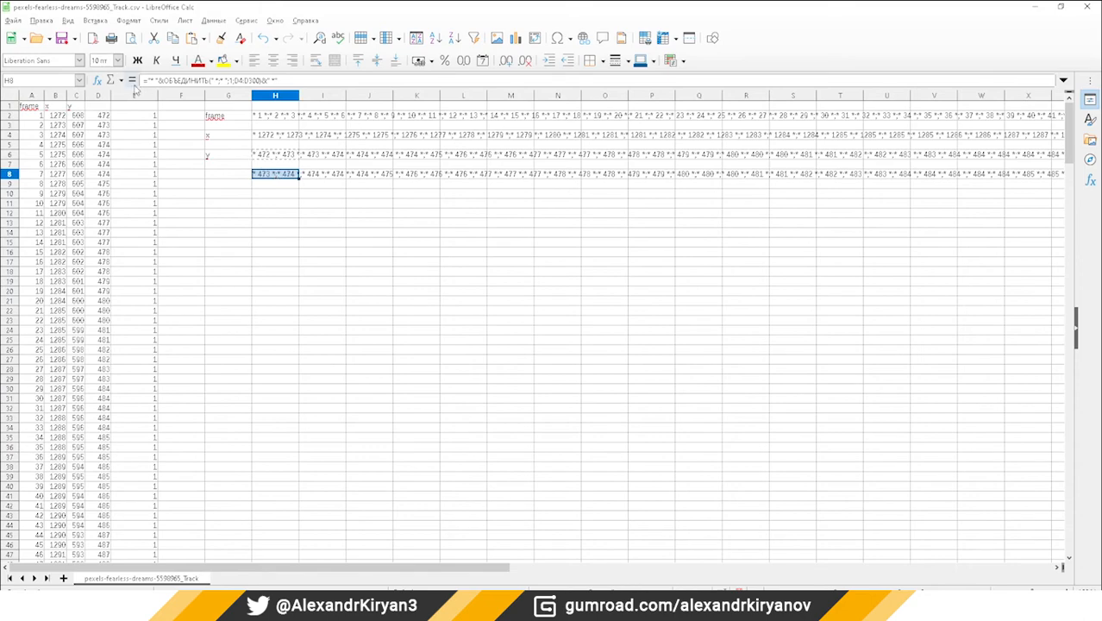
Strip the asterisks and spaces around the values from the H8 formula, leaving ОБЪЕДИНИТЬ with only ";" as separator.
left_click(161, 82)
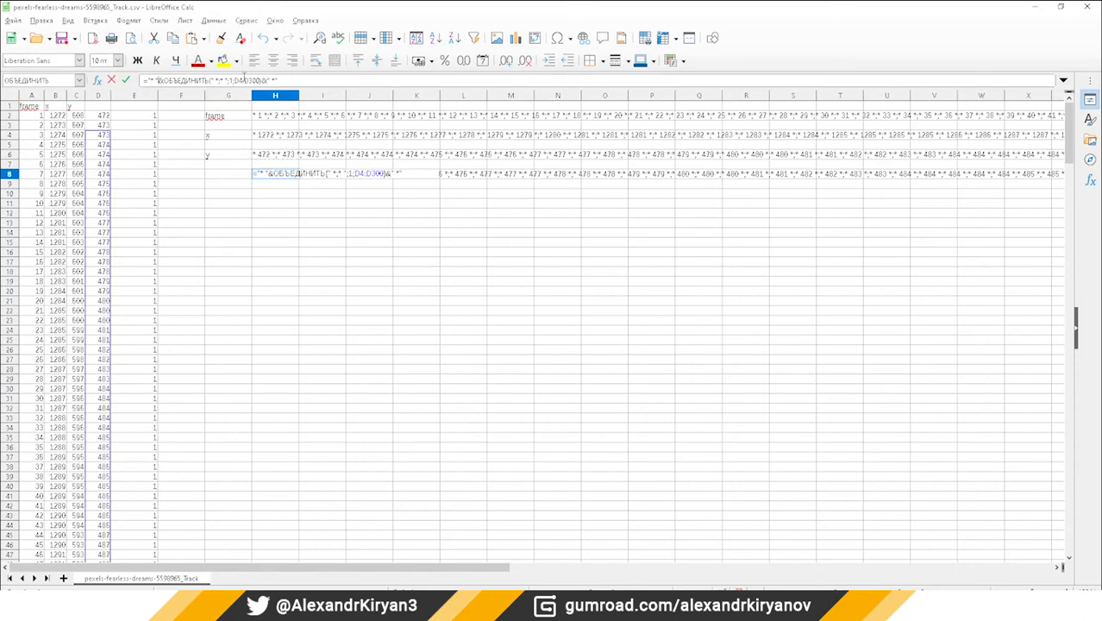
key("BackSpace")
key("BackSpace")
key("BackSpace")
key("BackSpace")
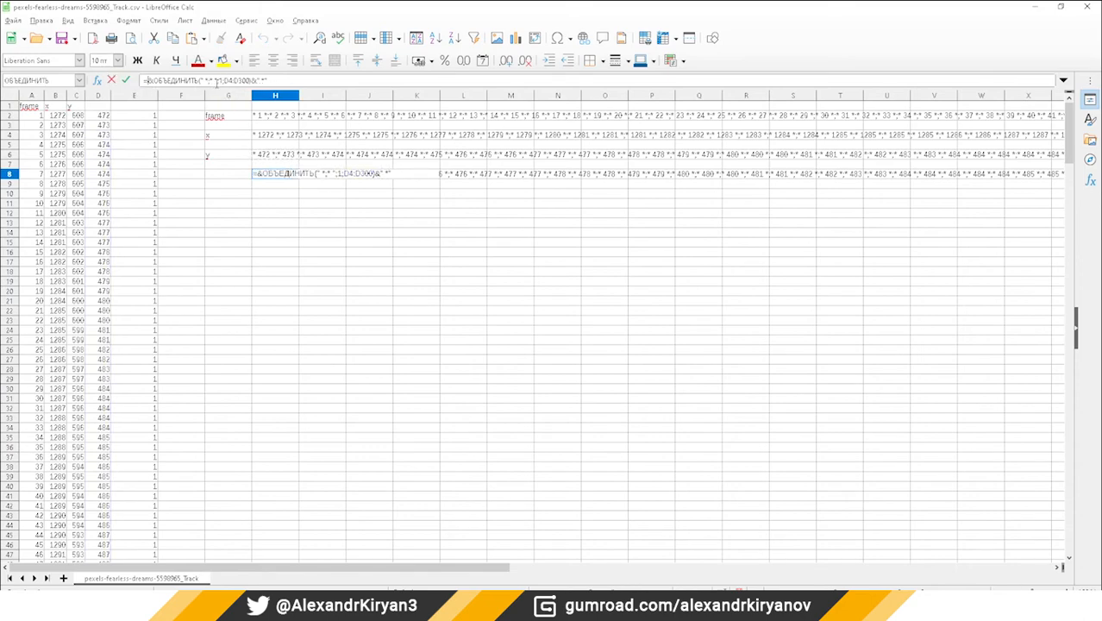
key("BackSpace")
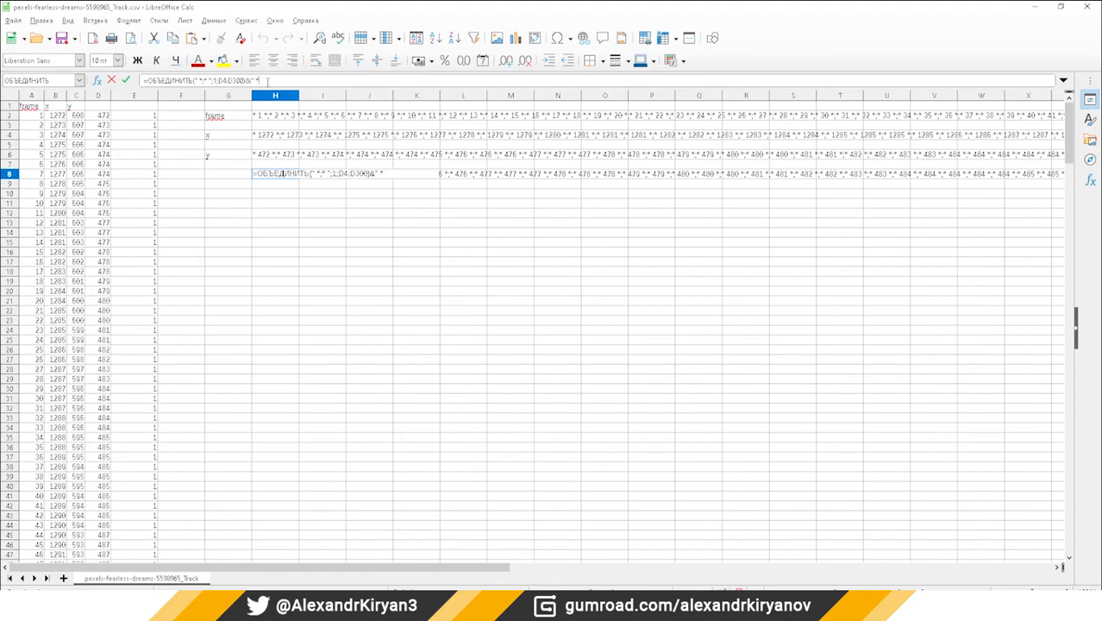
key("BackSpace")
key("BackSpace")
key("BackSpace")
key("BackSpace")
left_click(225, 81)
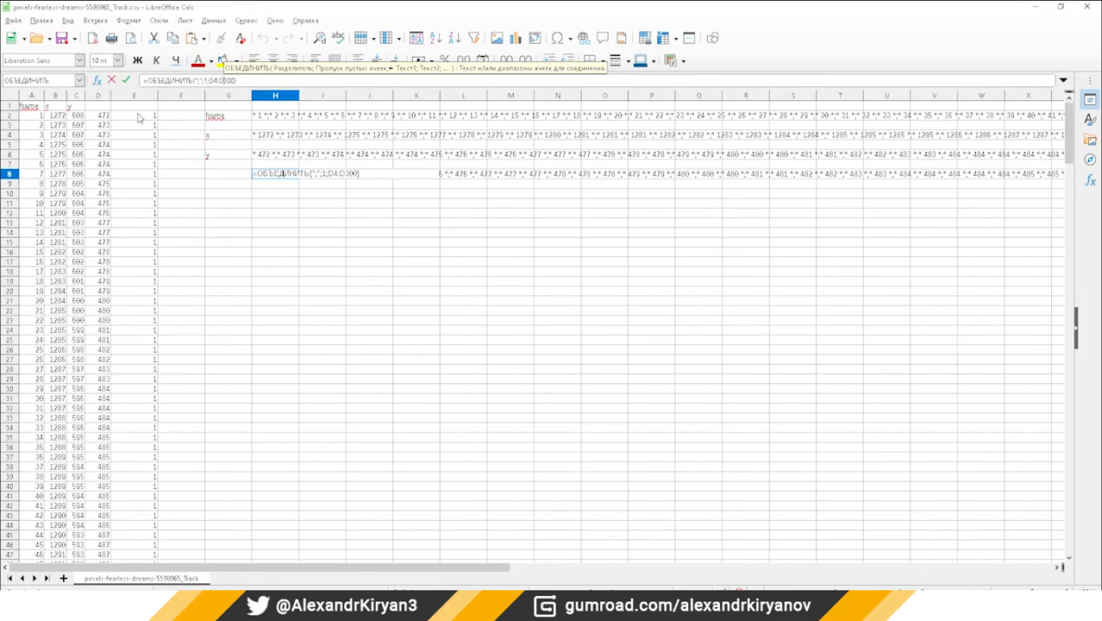
Replace the cell range in the H8 formula with E2:E298 and confirm the formula.
left_click(216, 80)
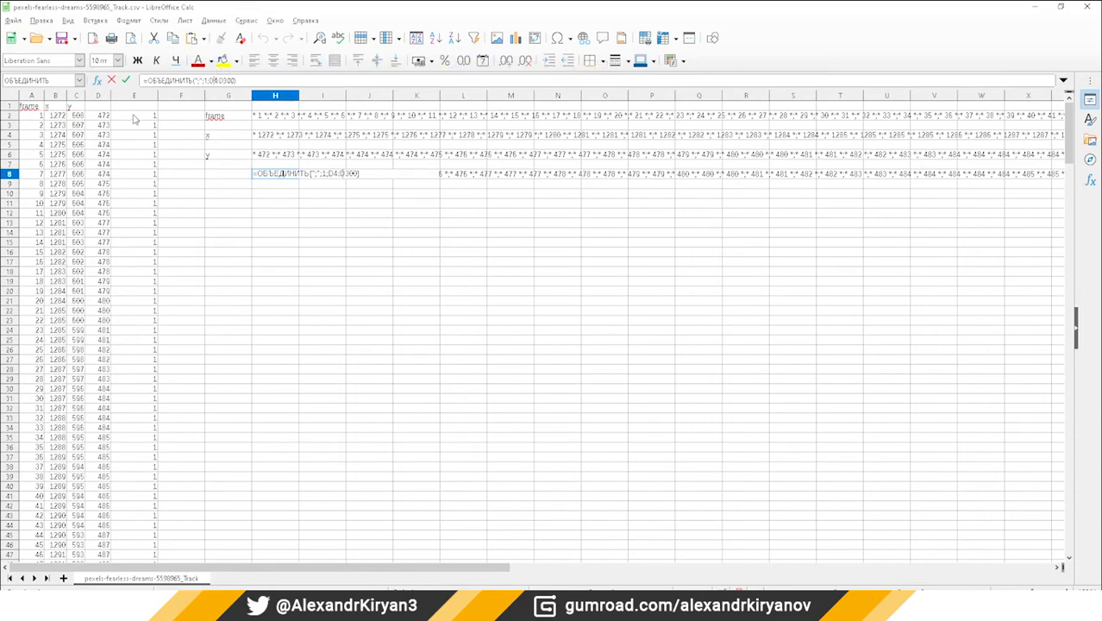
left_click_drag(133, 119, 139, 273)
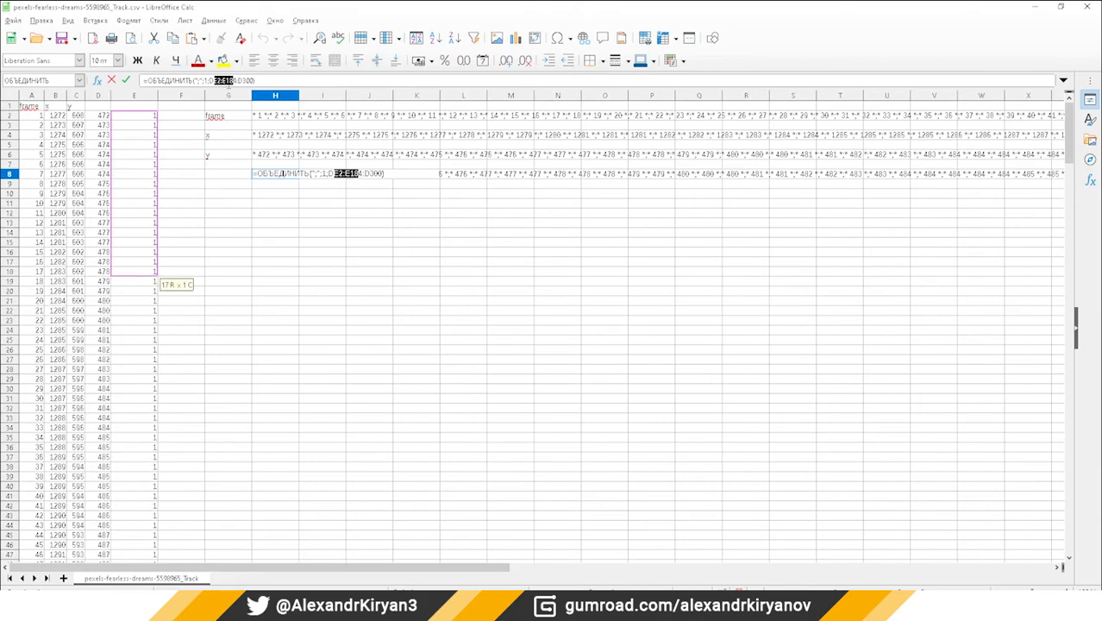
left_click(229, 83)
key("Right")
key("Right")
key("Right")
key("Right")
key("Right")
key("Right")
key("Right")
key("Right")
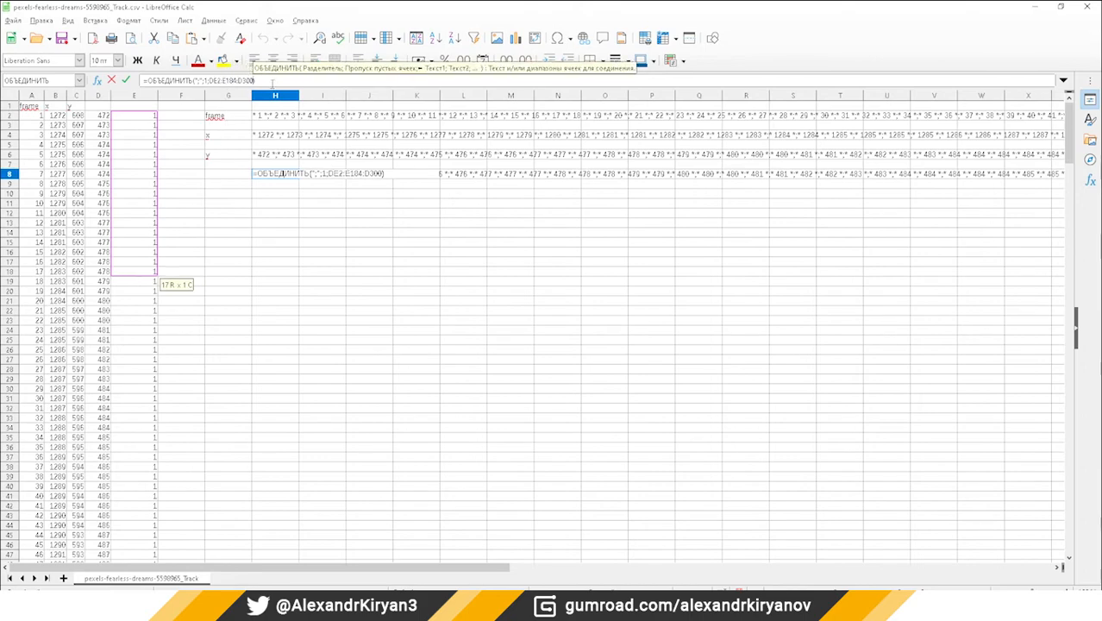
key("BackSpace")
key("BackSpace")
key("BackSpace")
key("BackSpace")
key("BackSpace")
key("BackSpace")
key("BackSpace")
key("BackSpace")
key("BackSpace")
key("BackSpace")
key("BackSpace")
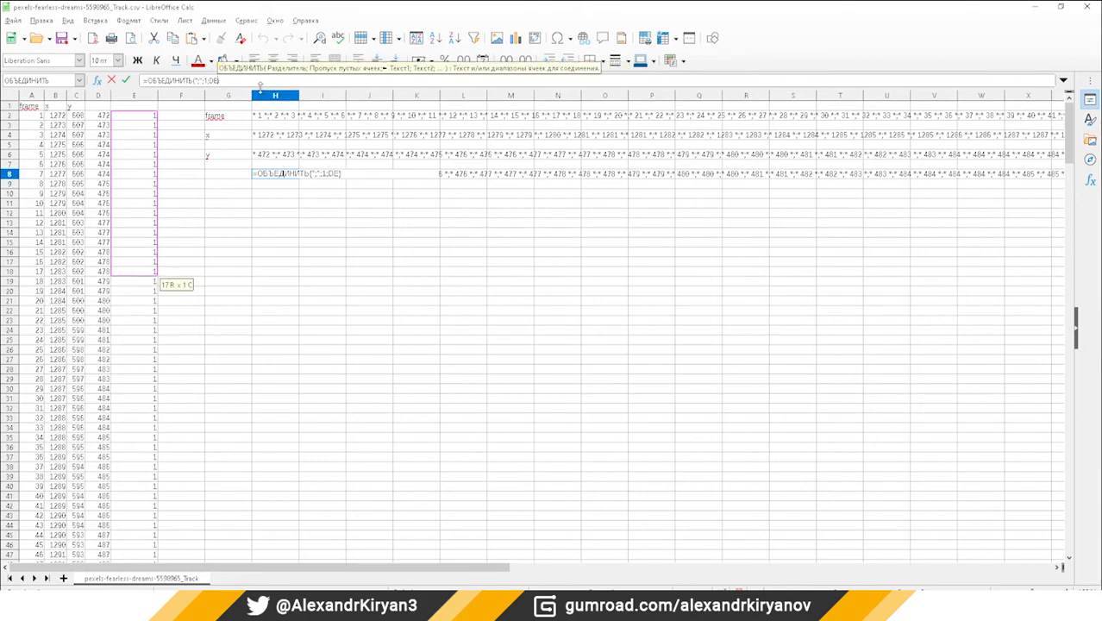
key("BackSpace")
key("BackSpace")
left_click(147, 117)
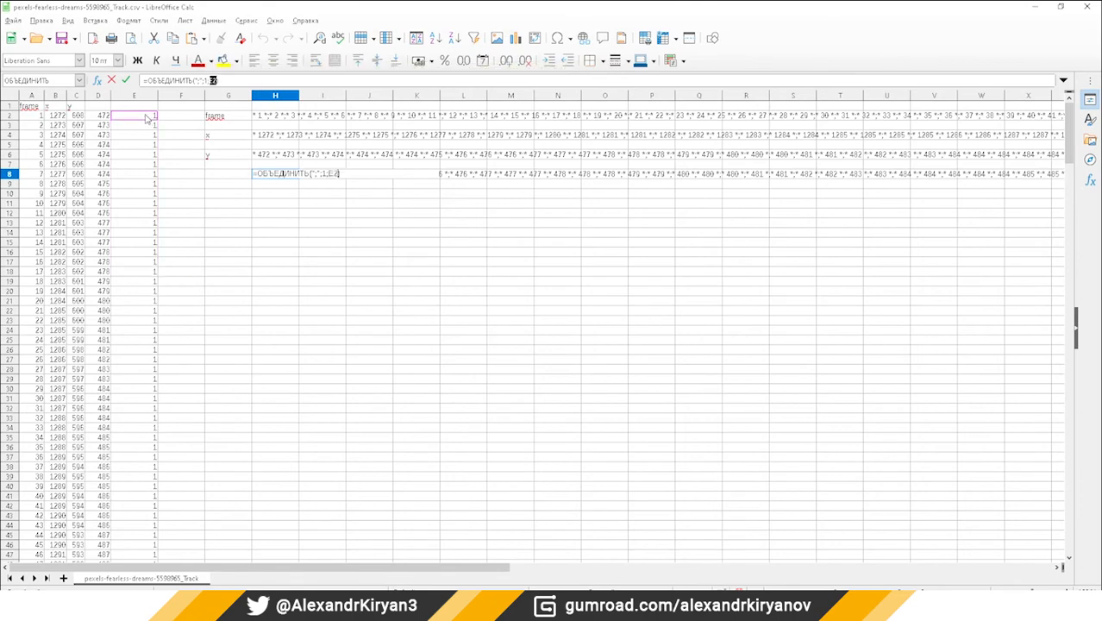
left_click_drag(147, 117, 147, 313)
key("Return")
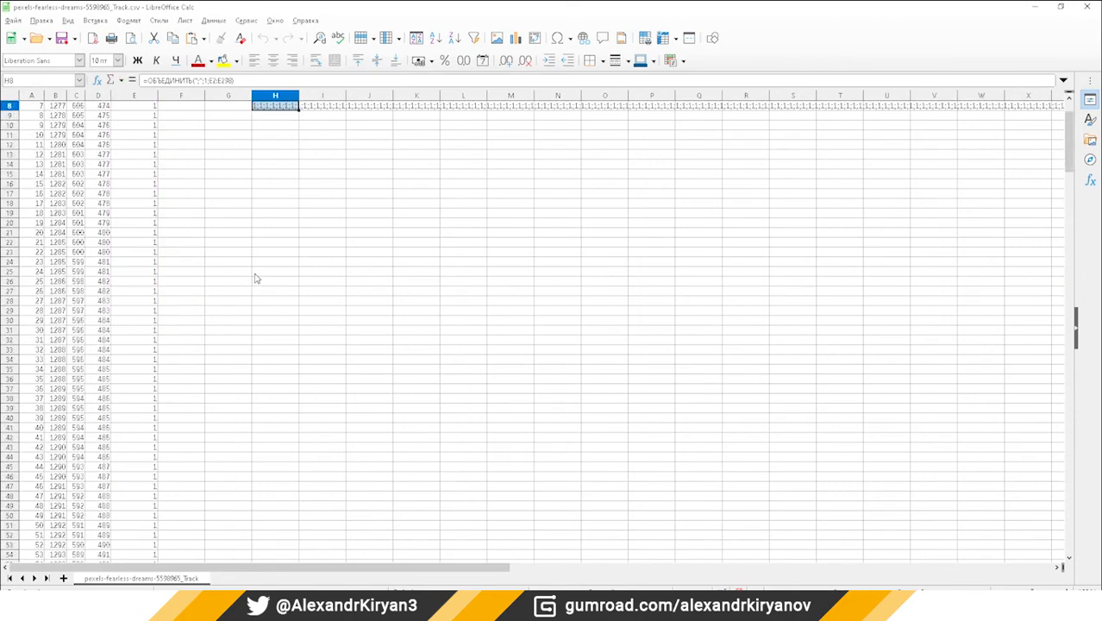
scroll(255, 278, "up", 3)
left_click(268, 156)
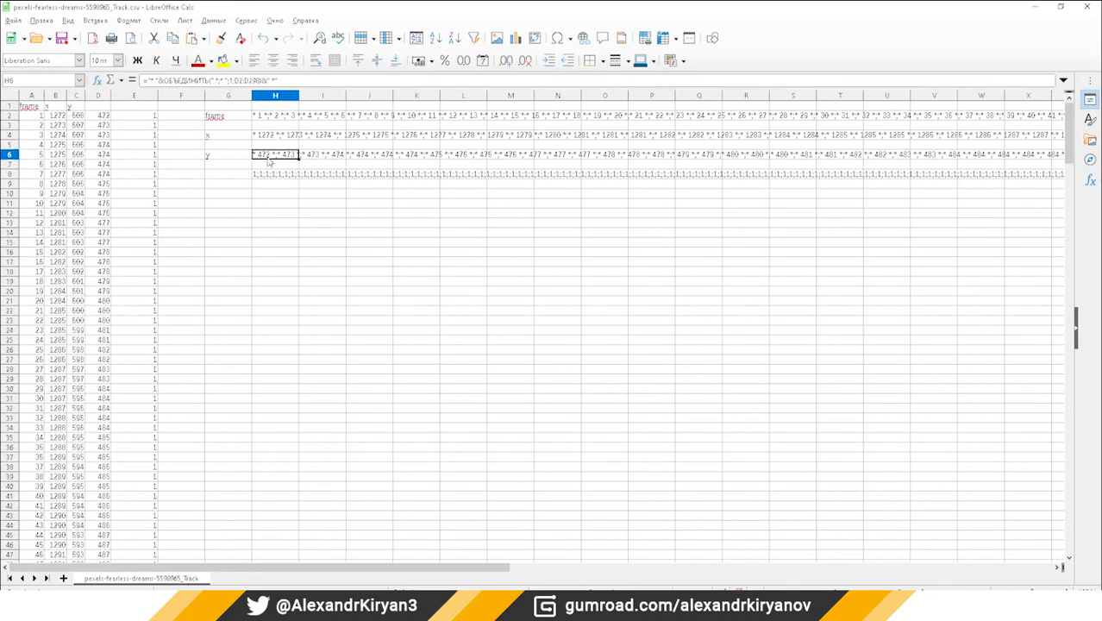
left_click(287, 175)
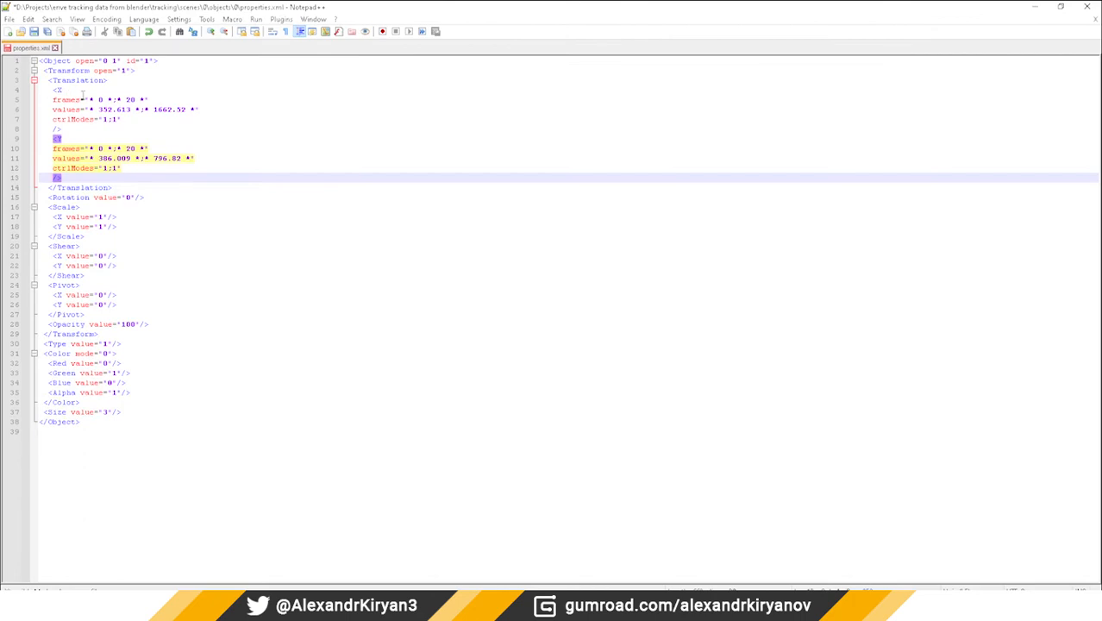
Copy the joined frame list from Calc cell H2 over X's translation frames value in Notepad++, removing the trailing line break.
mouse_move(354, 607)
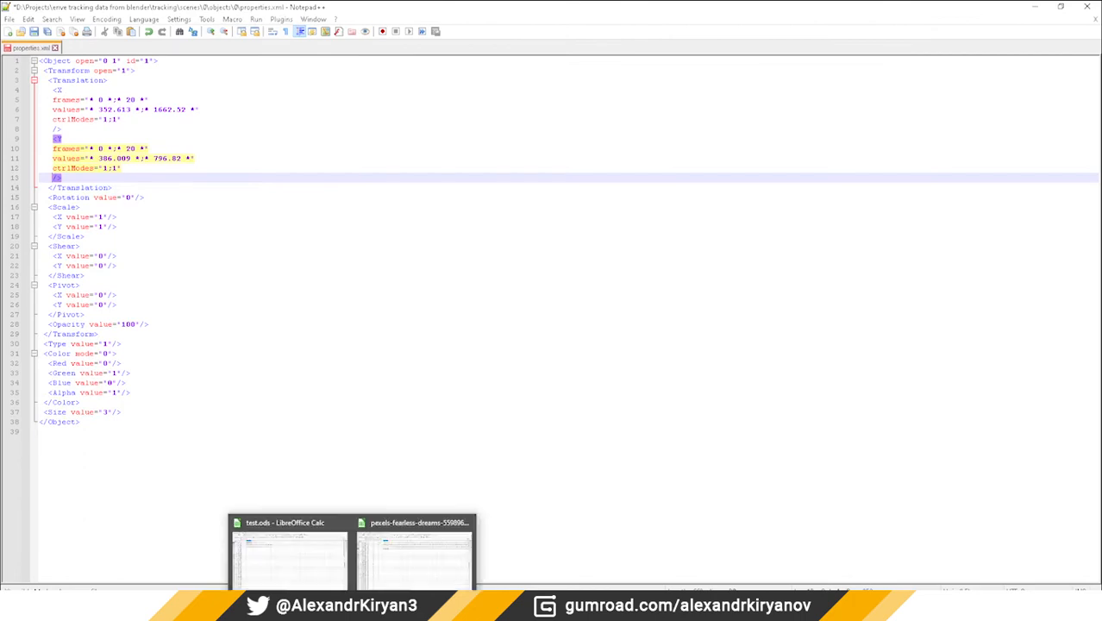
left_click(390, 550)
left_click(281, 118)
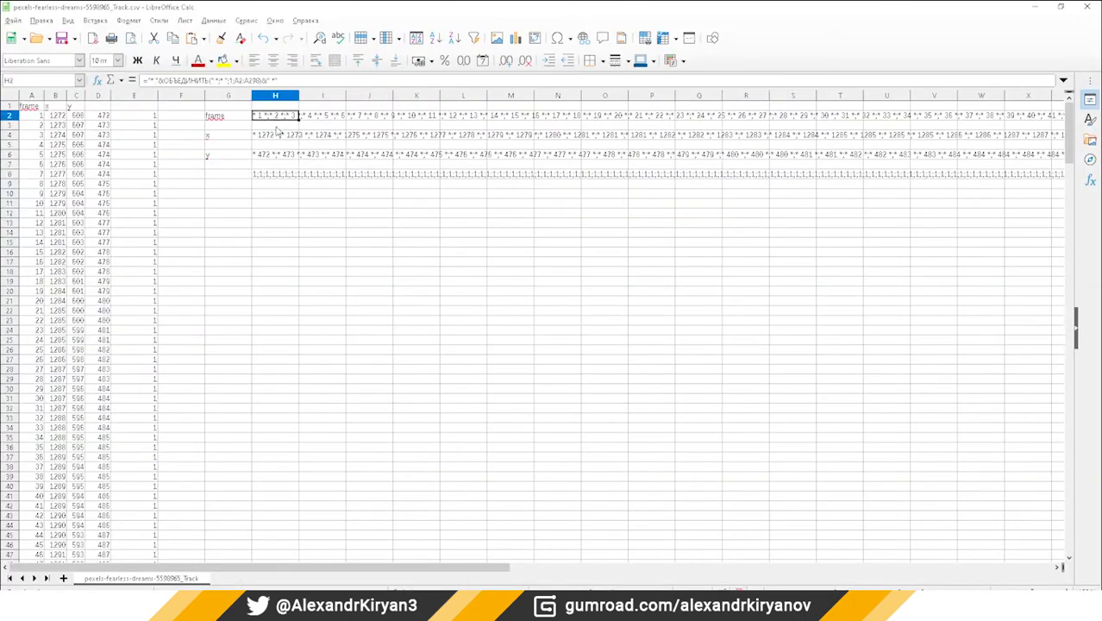
right_click(272, 122)
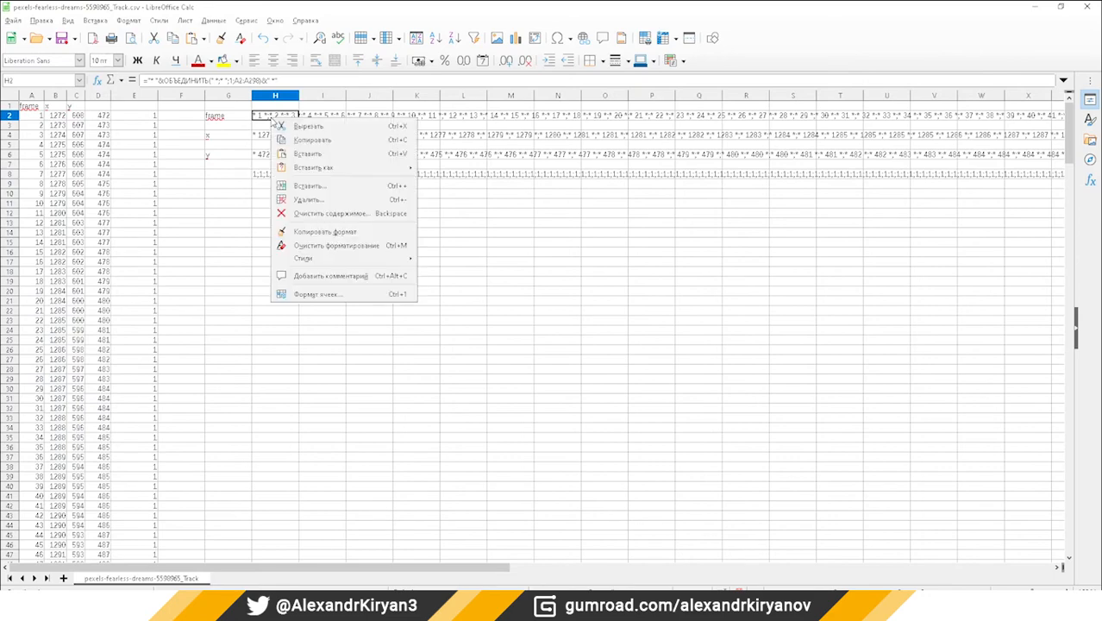
left_click(308, 152)
left_click(549, 606)
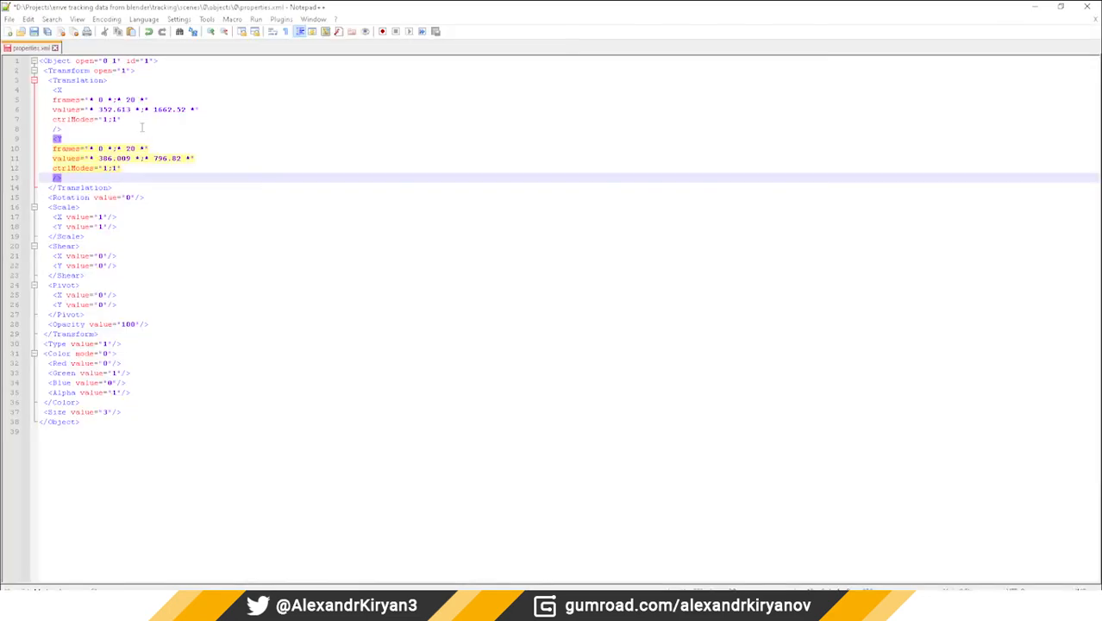
left_click_drag(90, 99, 148, 99)
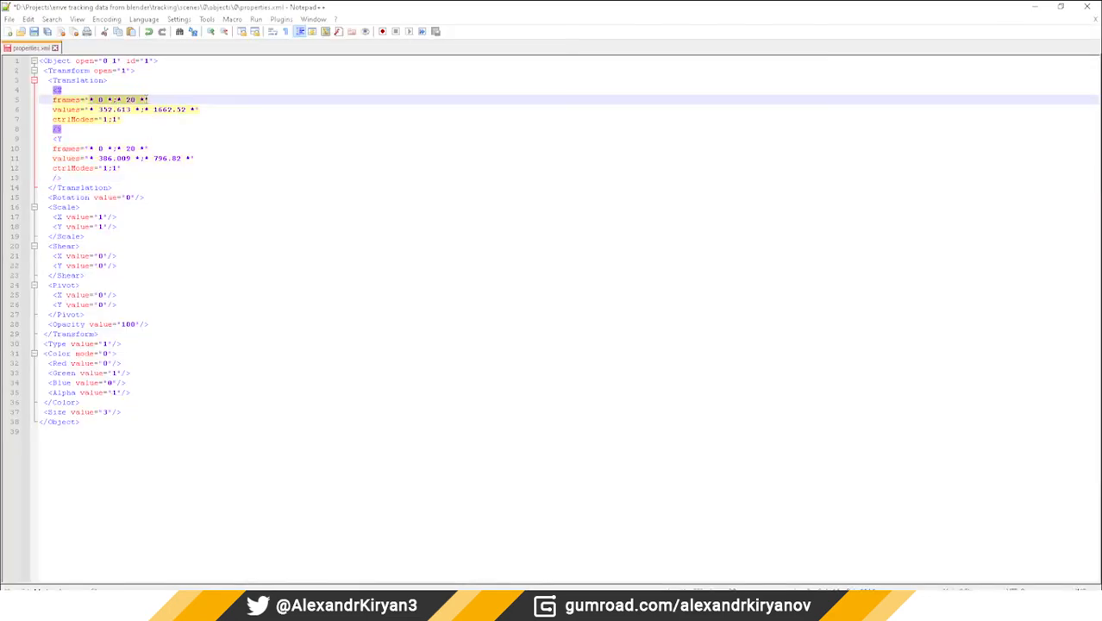
key("ctrl+v")
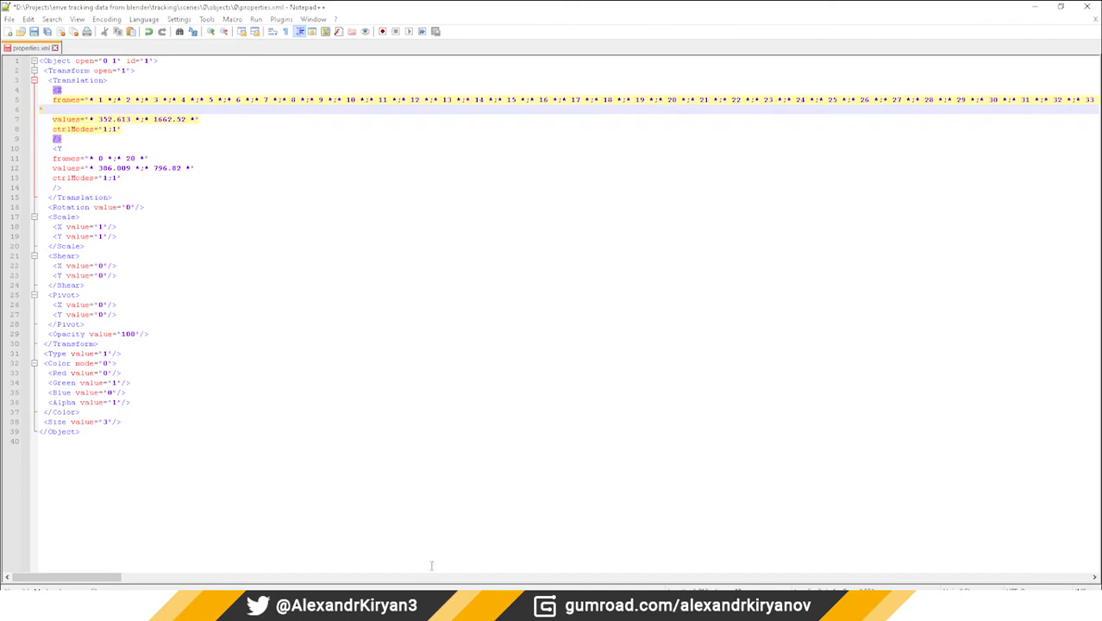
left_click_drag(67, 577, 1094, 583)
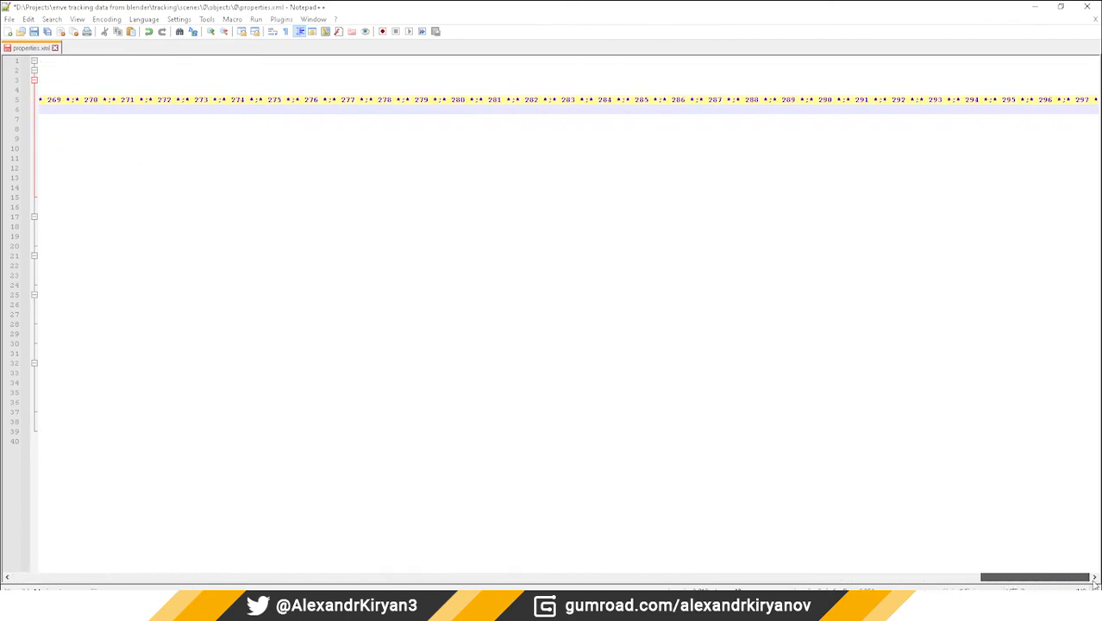
key("BackSpace")
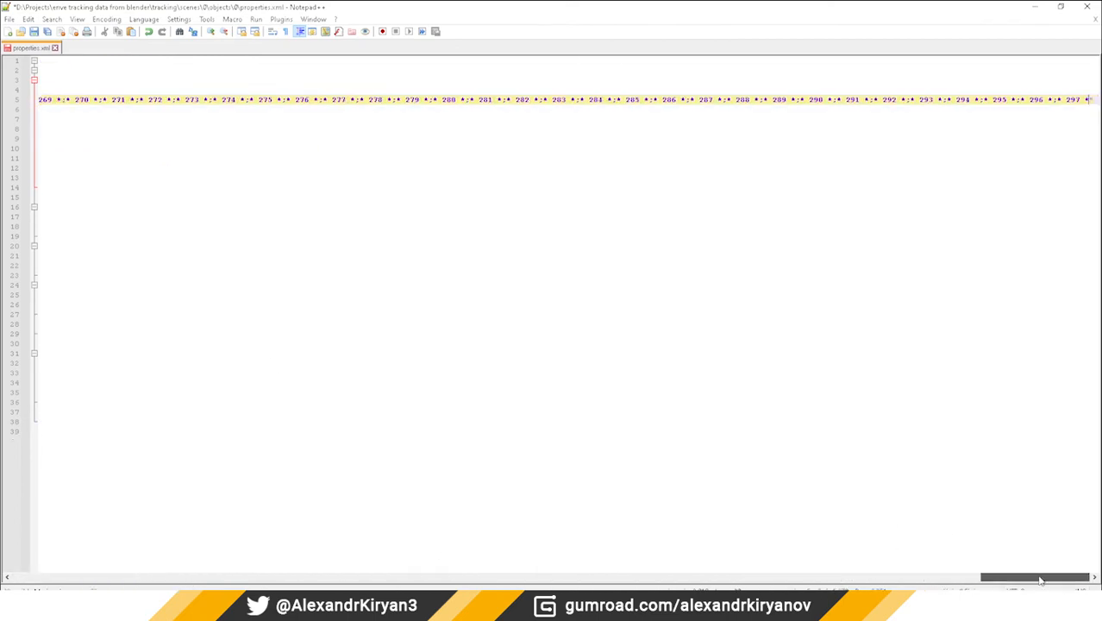
left_click_drag(1042, 581, 95, 579)
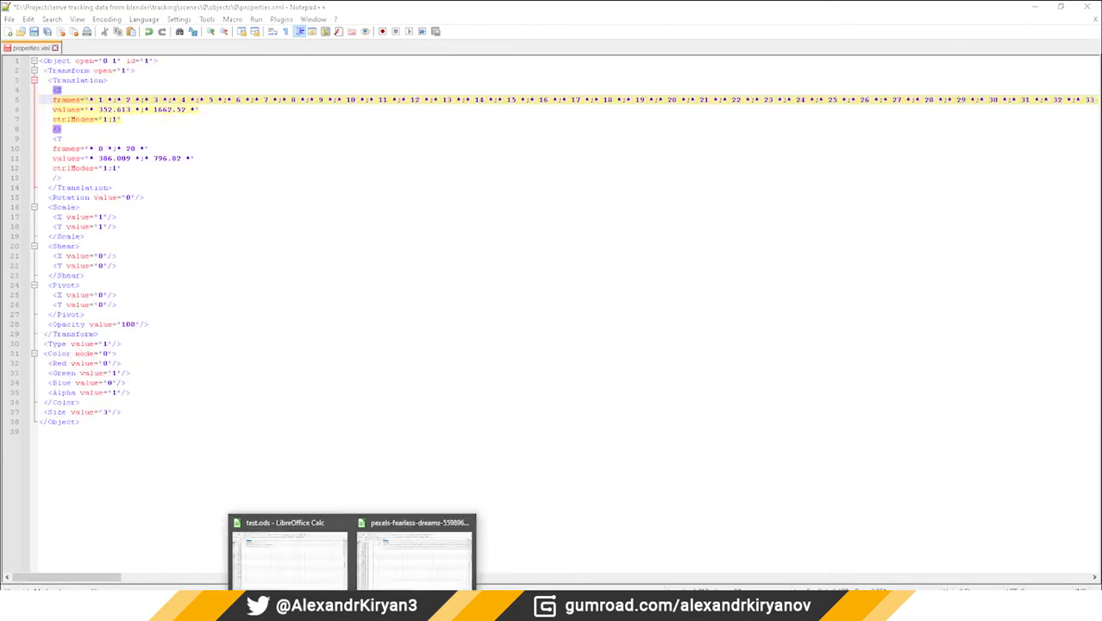
Copy the joined x coordinates from Calc cell H4 over X's translation values in Notepad++, removing the trailing line break.
left_click(285, 545)
left_click(275, 136)
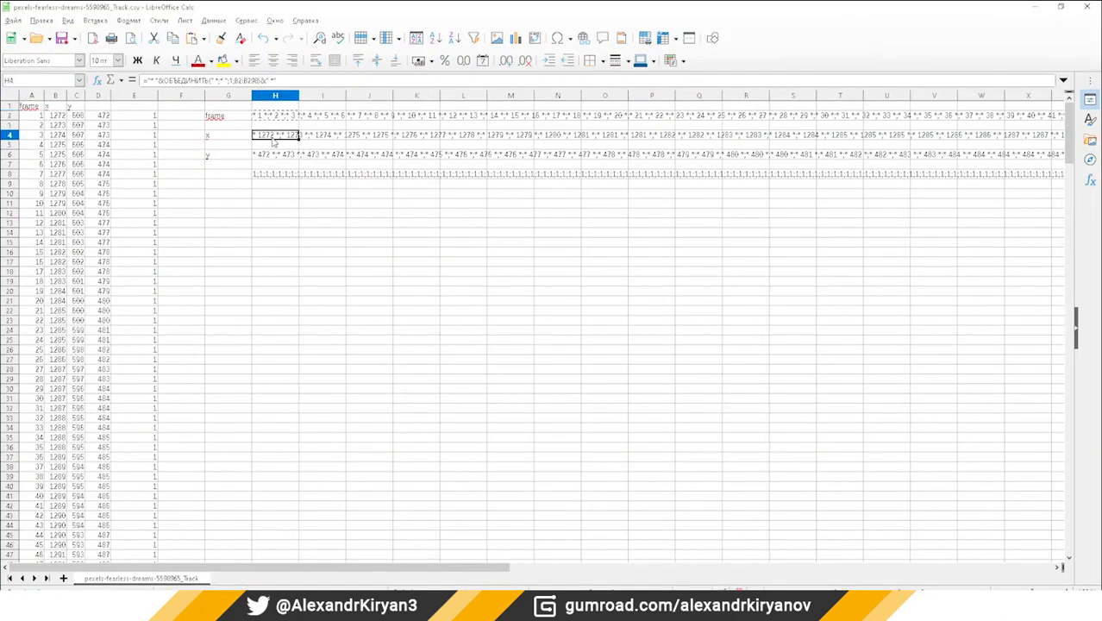
right_click(275, 135)
left_click(310, 164)
left_click(1034, 6)
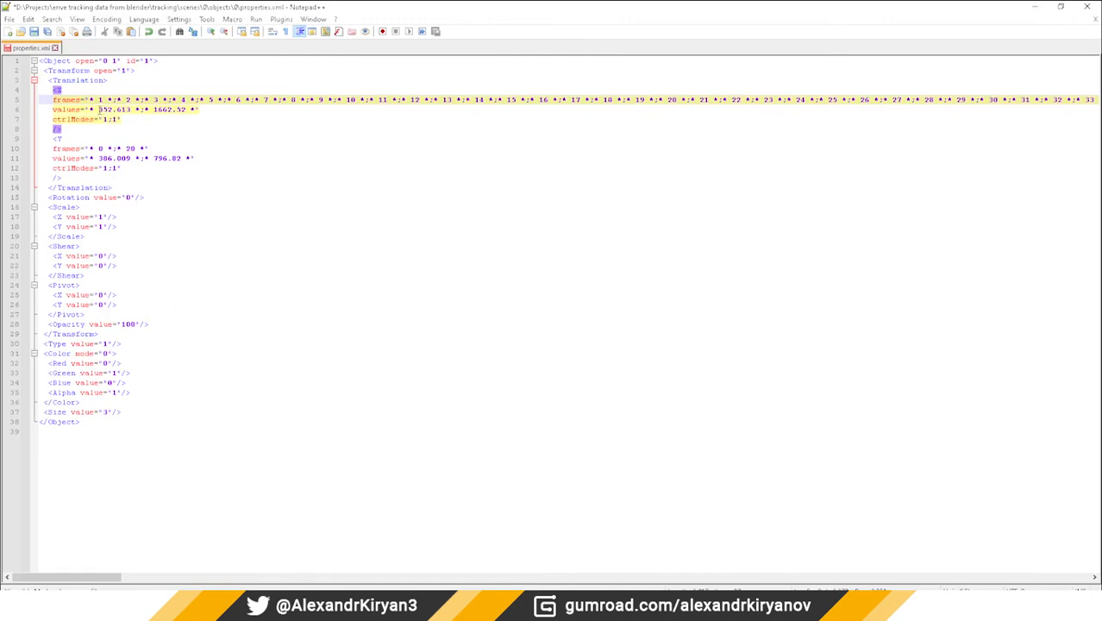
left_click_drag(91, 109, 198, 110)
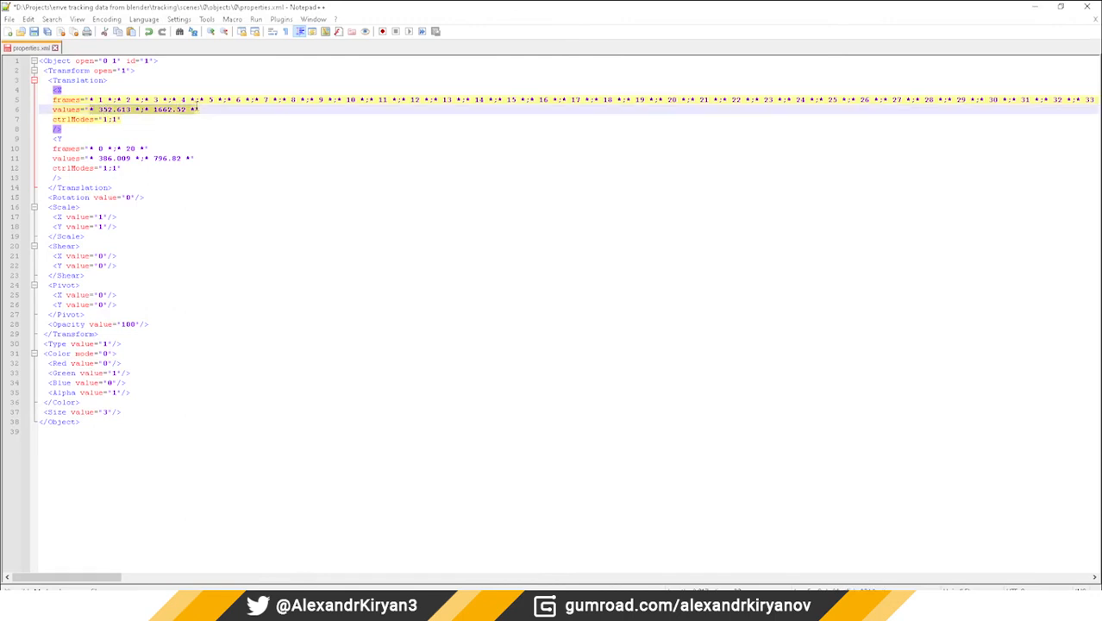
key("ctrl+v")
key("BackSpace")
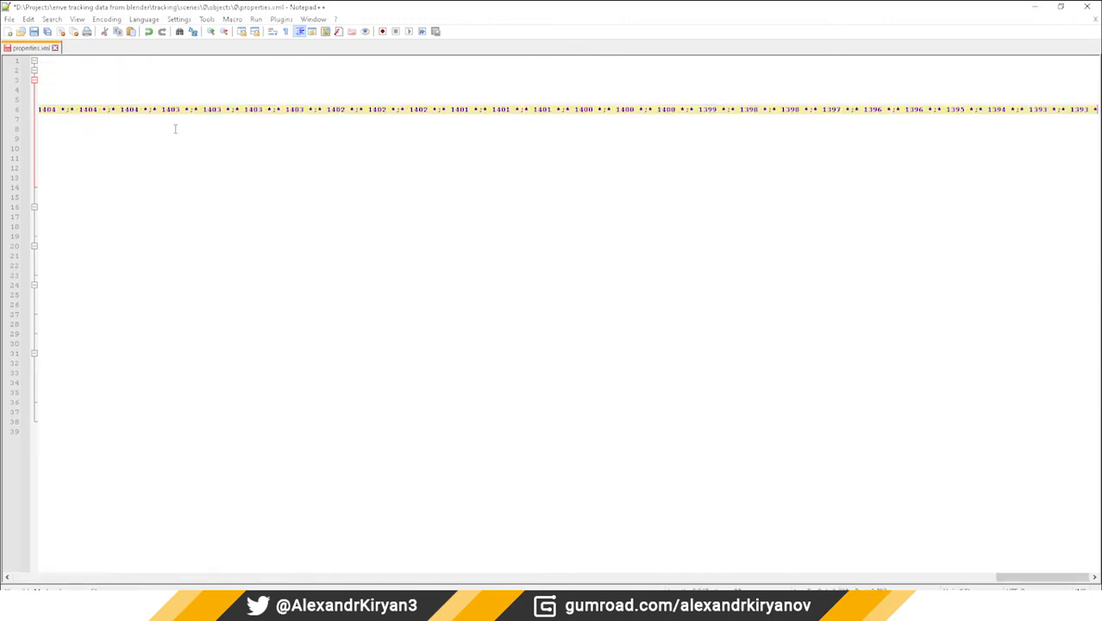
left_click_drag(1001, 577, 4, 577)
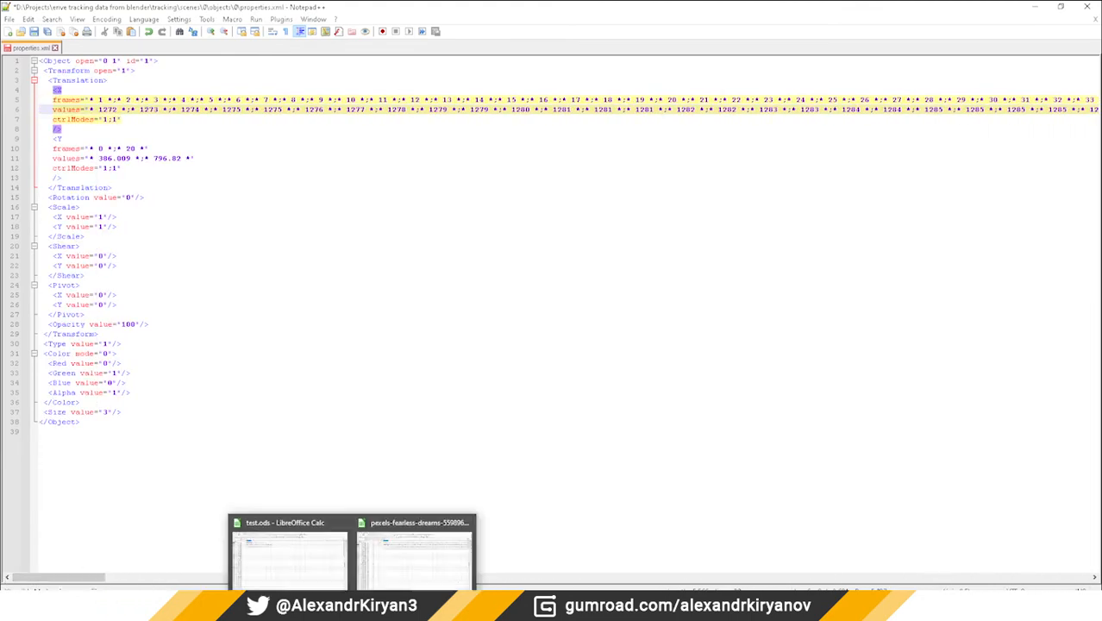
Copy the joined ctrlModes list from Calc cell H8 over X's translation ctrlModes value in Notepad++.
left_click(423, 517)
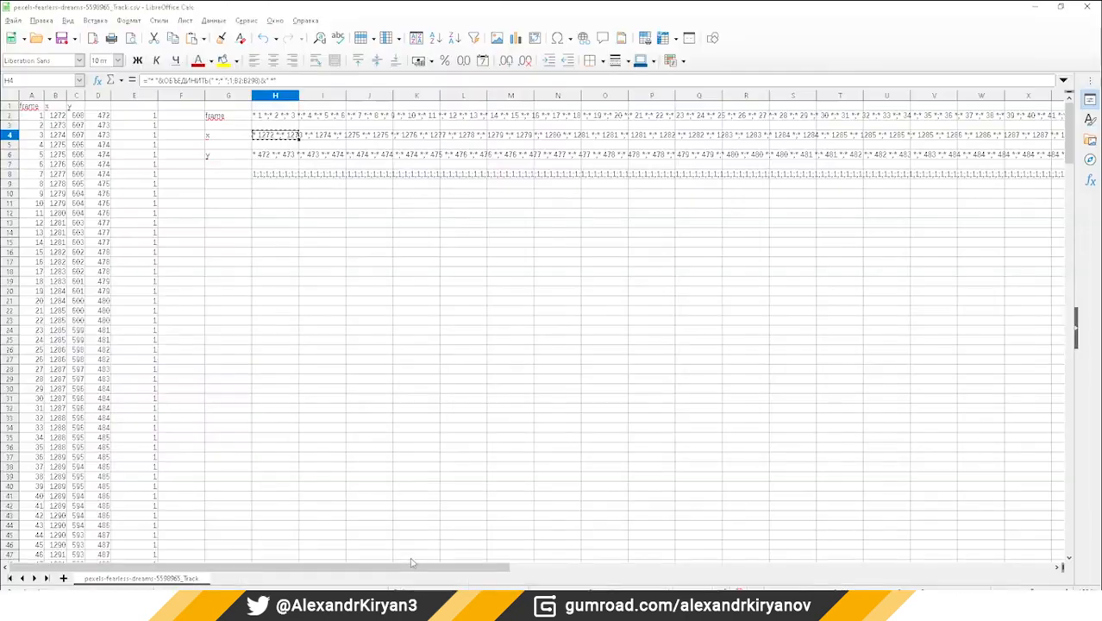
right_click(268, 174)
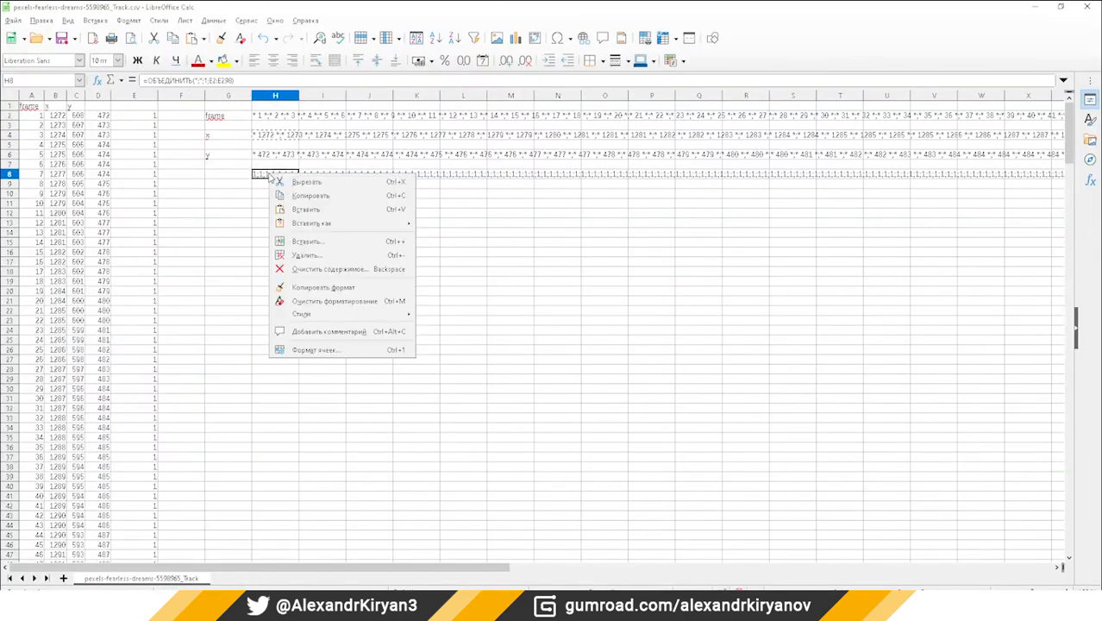
left_click(293, 198)
key("alt+Tab")
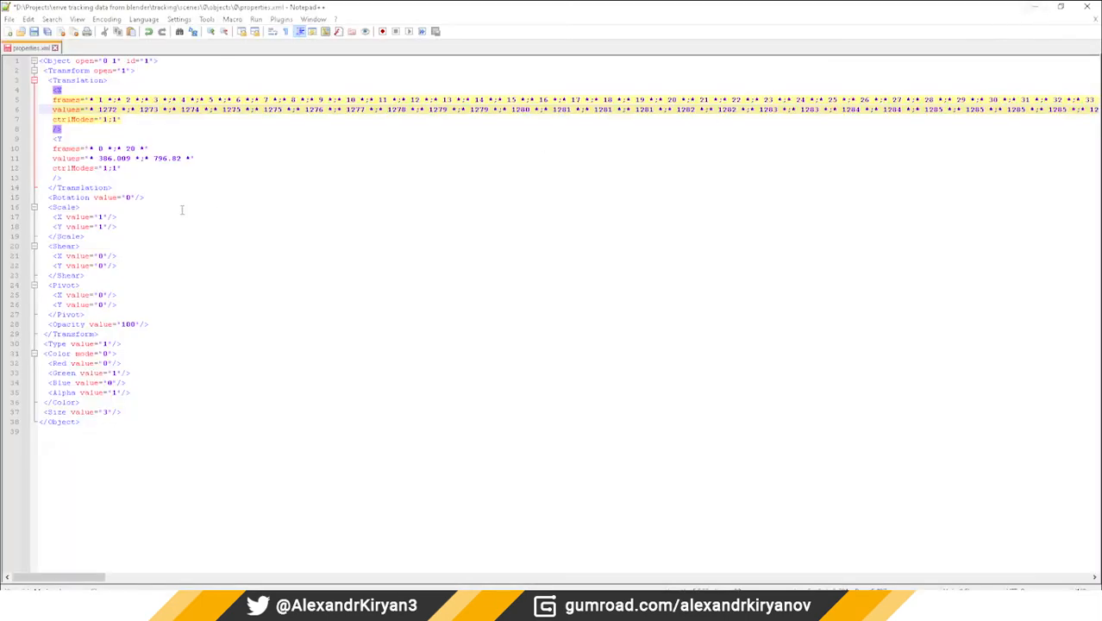
left_click_drag(104, 119, 111, 119)
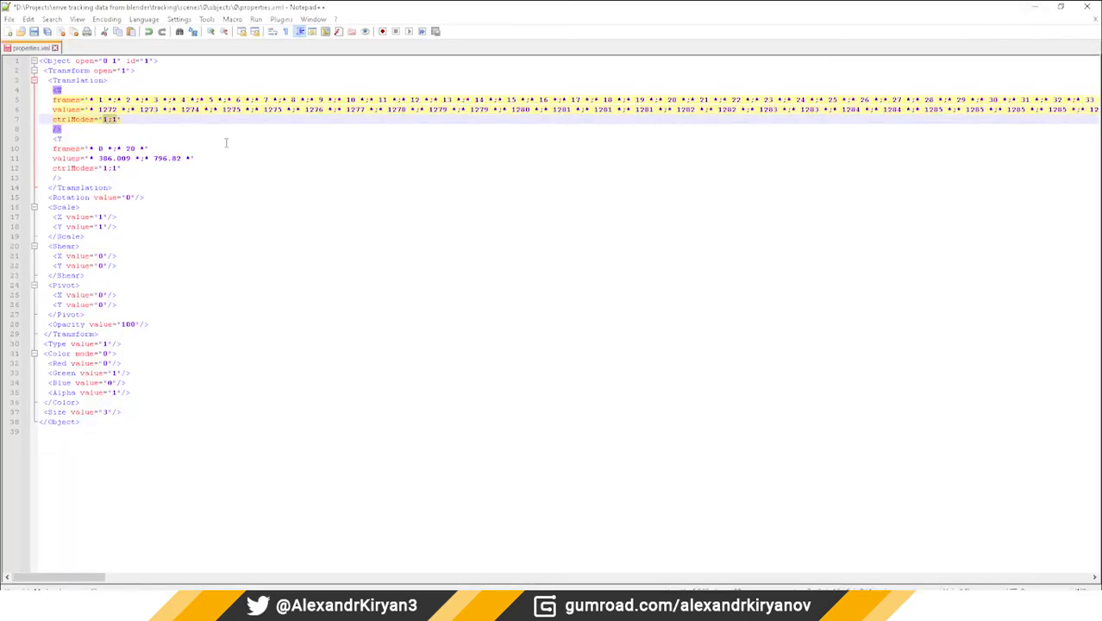
key("ctrl+v")
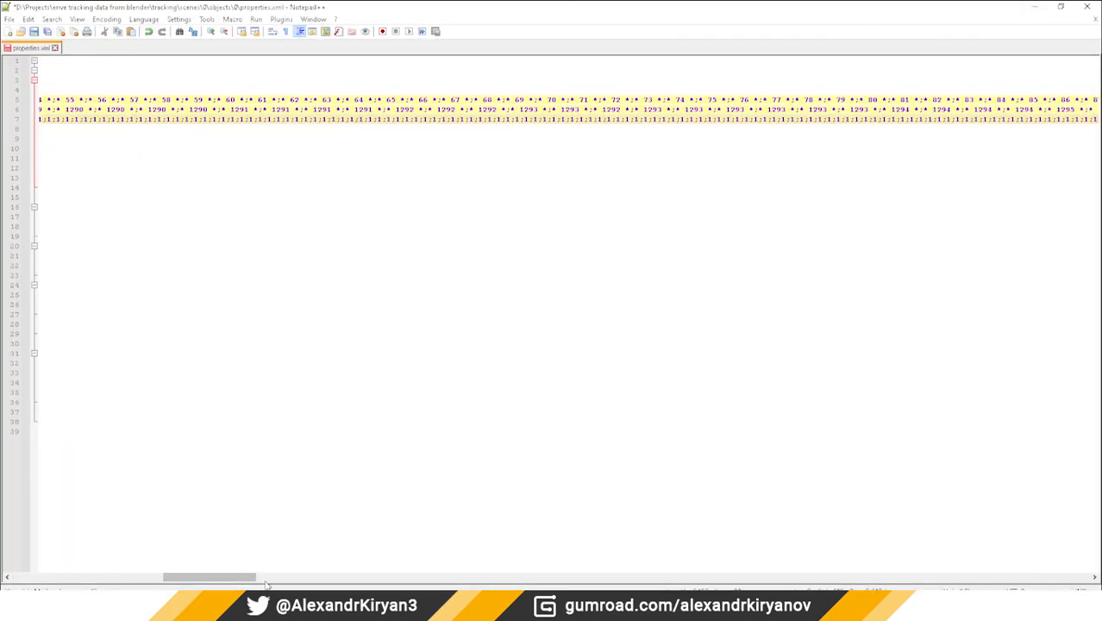
left_click_drag(255, 577, 4, 571)
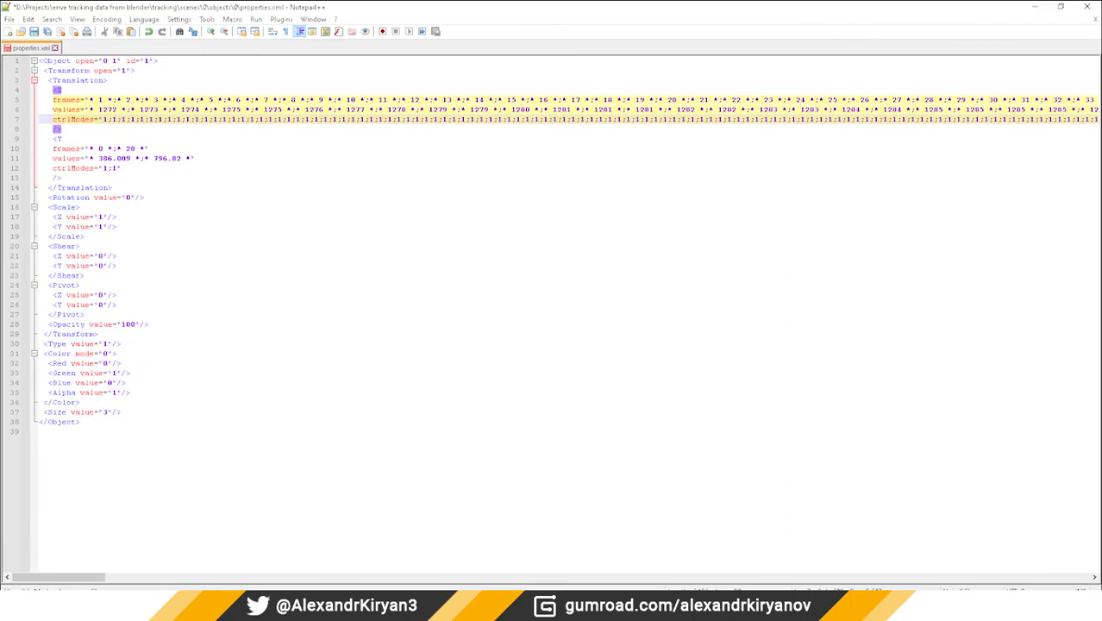
Copy the joined frame list from Calc cell H2 over Y's translation frames value in Notepad++, removing the trailing line break.
mouse_move(349, 609)
left_click(423, 552)
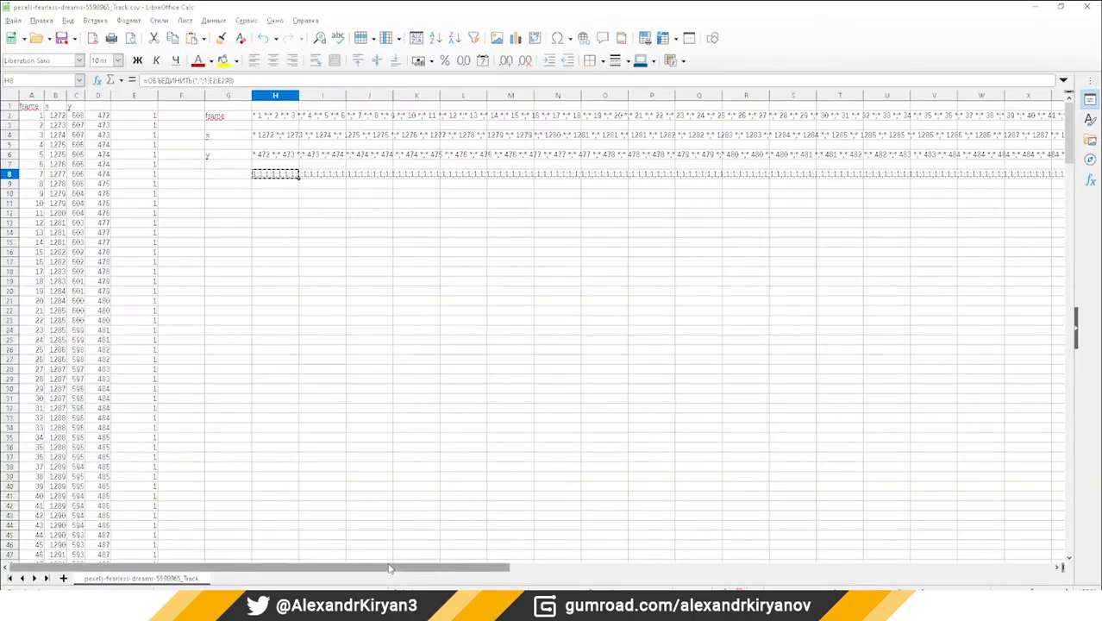
left_click(275, 155)
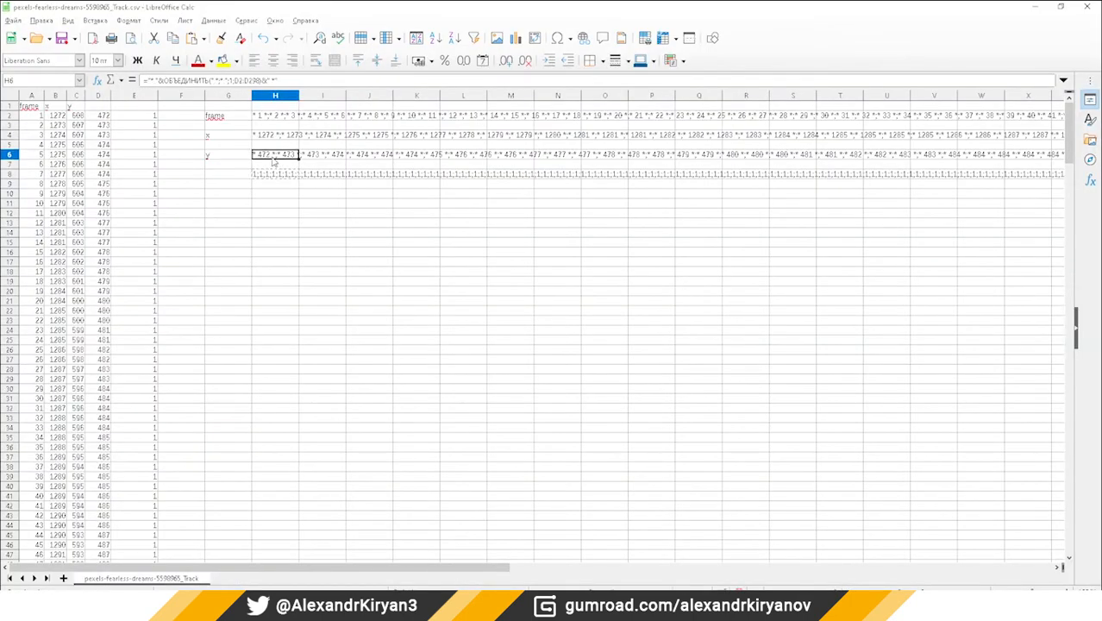
right_click(280, 115)
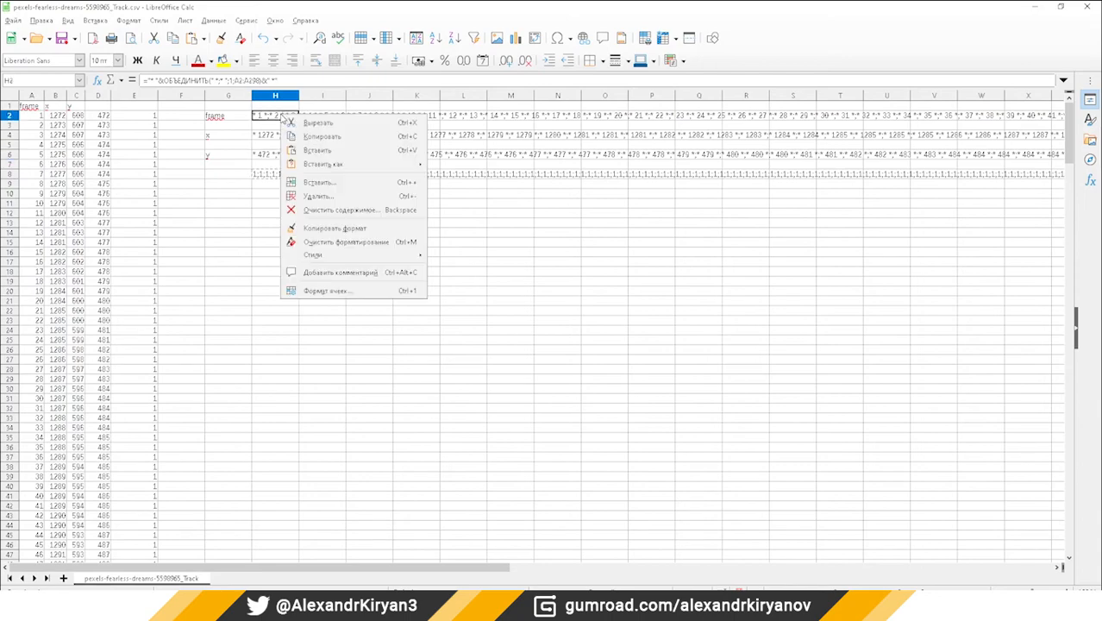
left_click(306, 136)
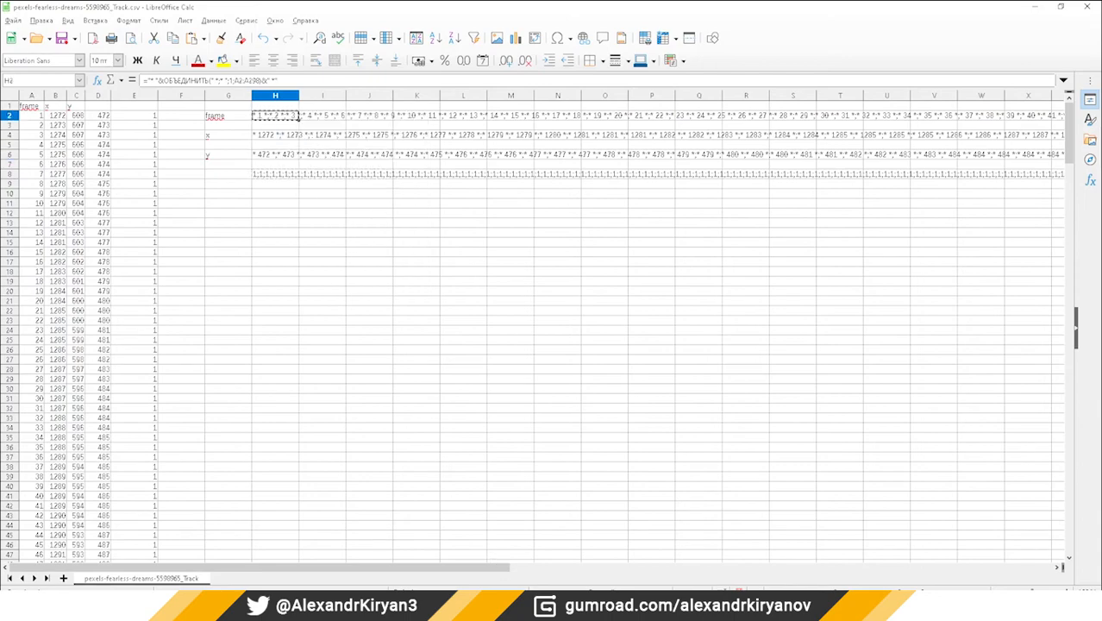
key("alt+Tab")
left_click_drag(90, 148, 135, 148)
key("ctrl+v")
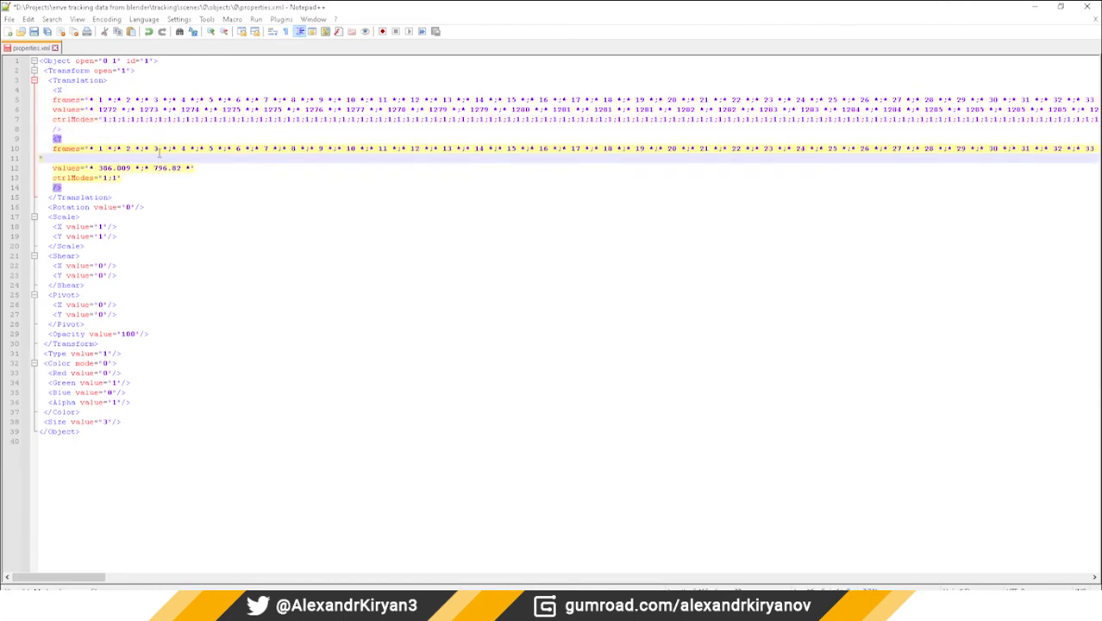
key("BackSpace")
left_click_drag(879, 576, 25, 589)
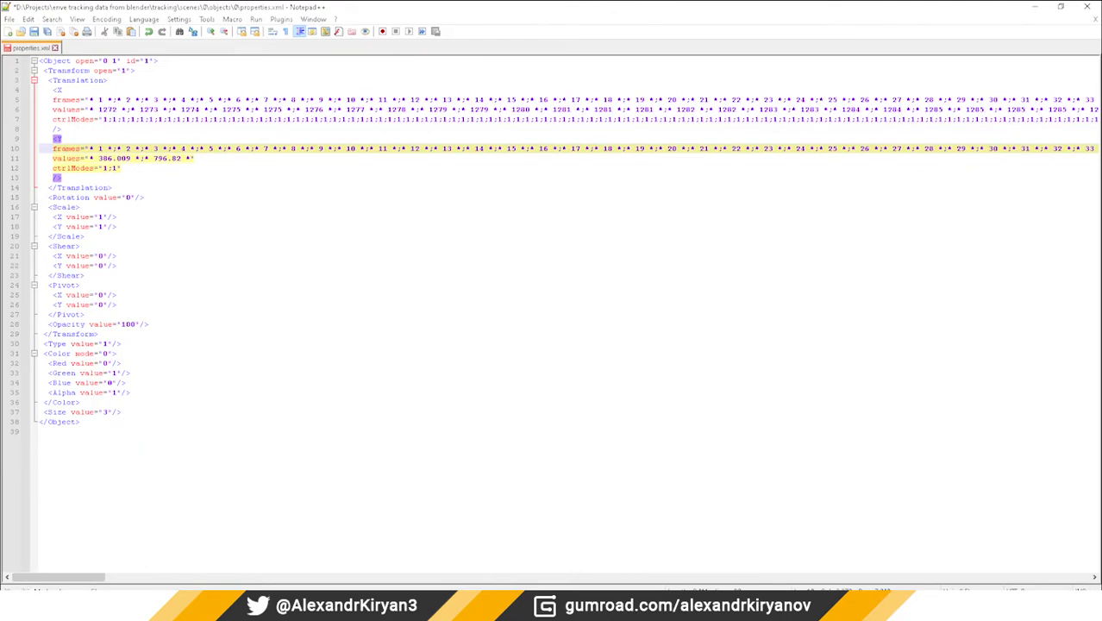
Copy the joined y coordinates from Calc cell H6 over Y's translation values in Notepad++, leaving no trailing line break.
mouse_move(369, 611)
left_click(417, 549)
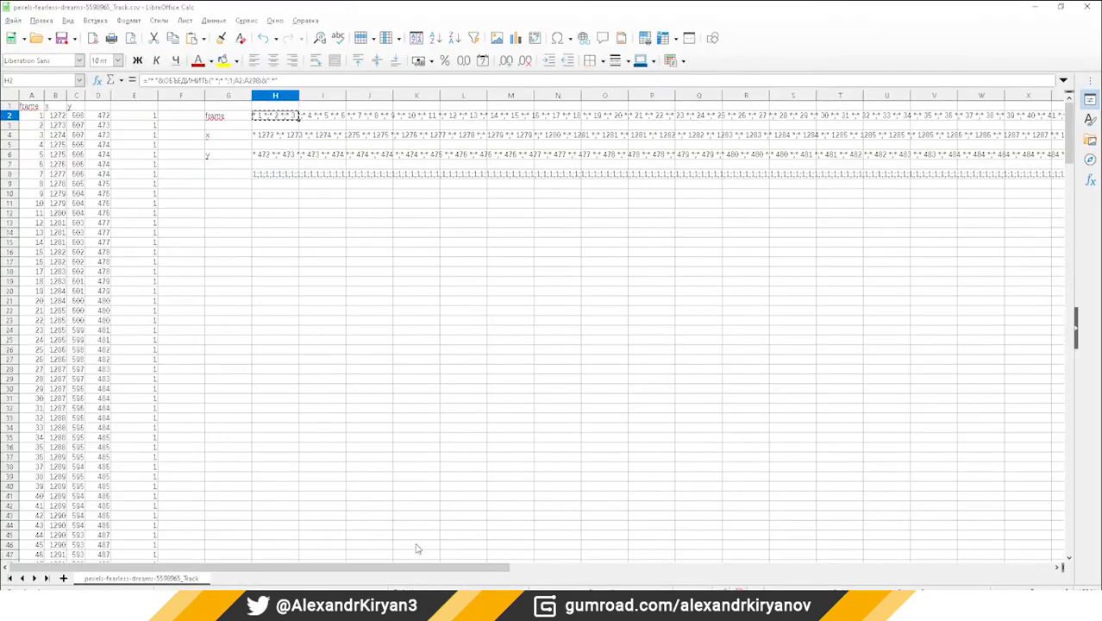
left_click(273, 155)
right_click(272, 157)
left_click(302, 177)
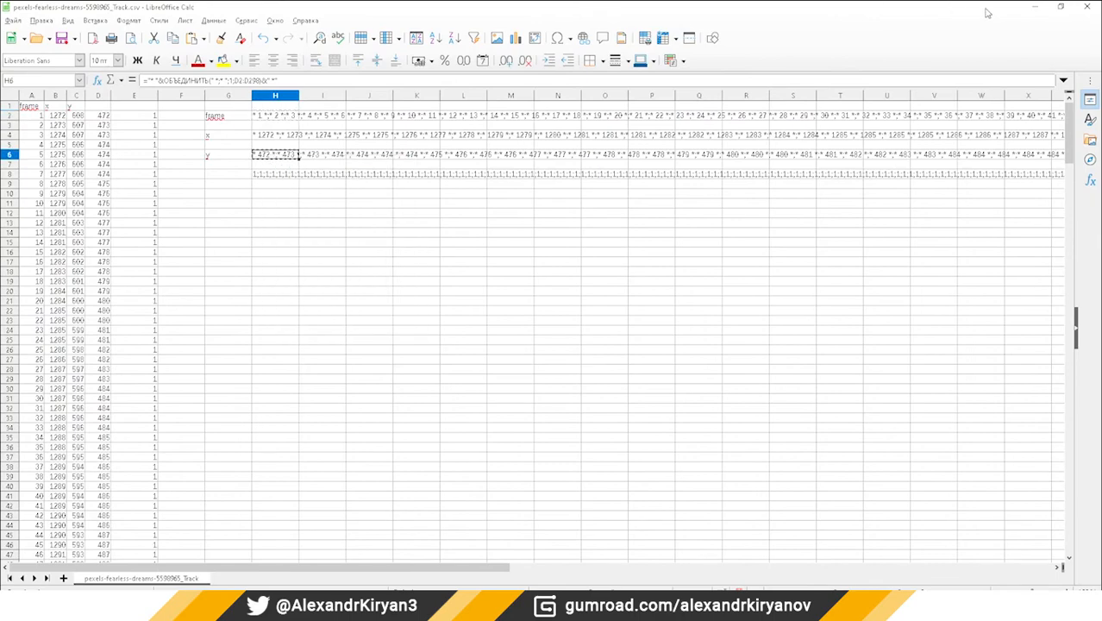
left_click(1034, 7)
left_click_drag(90, 159, 191, 159)
key("ctrl+v")
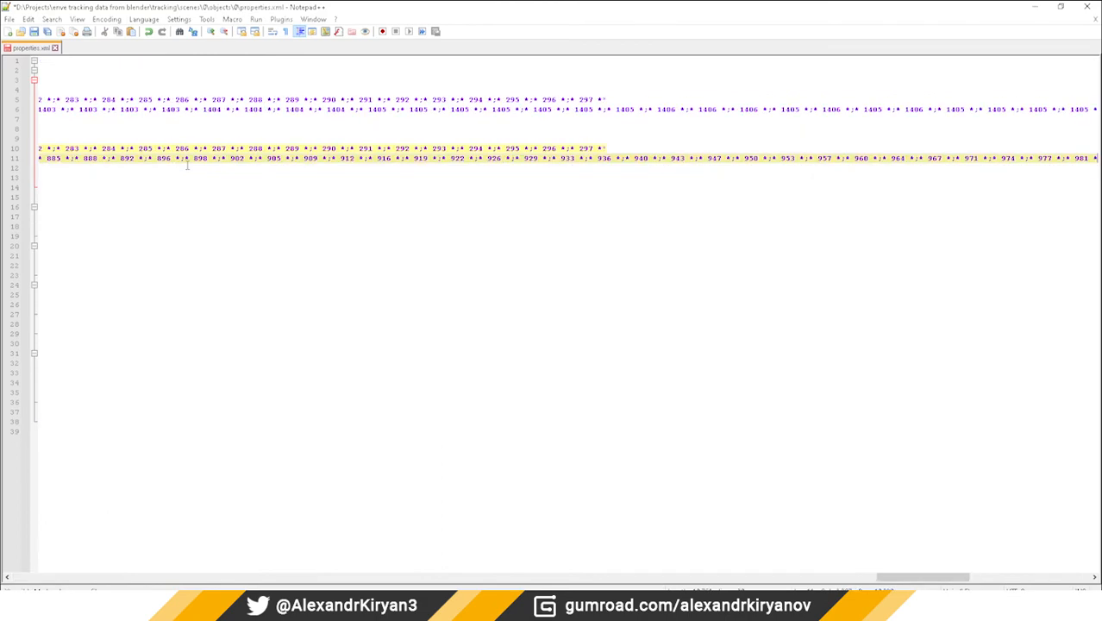
left_click_drag(923, 577, 60, 577)
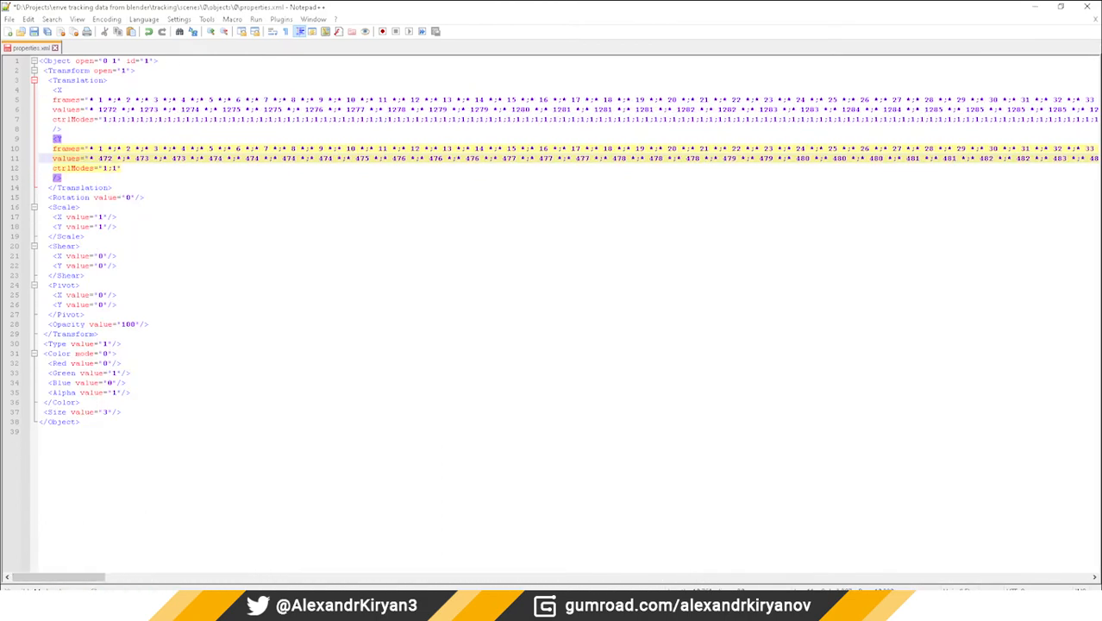
Copy the joined ctrlModes list from Calc cell H8 over Y's translation ctrlModes value in Notepad++ and save properties.xml.
mouse_move(354, 609)
left_click(418, 552)
right_click(279, 177)
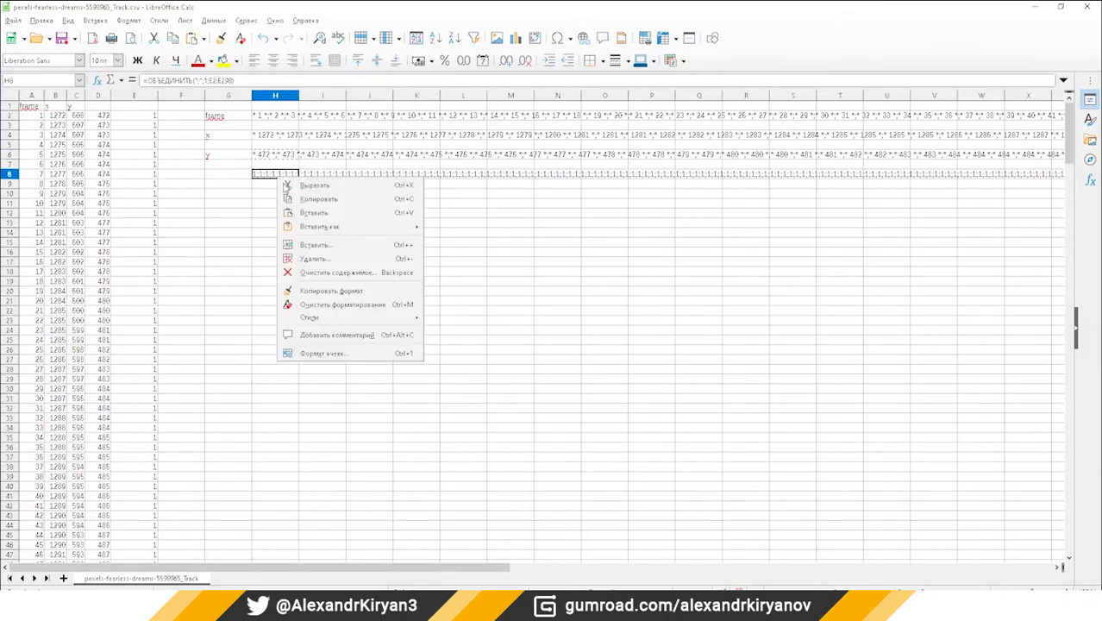
left_click(315, 198)
left_click(1034, 7)
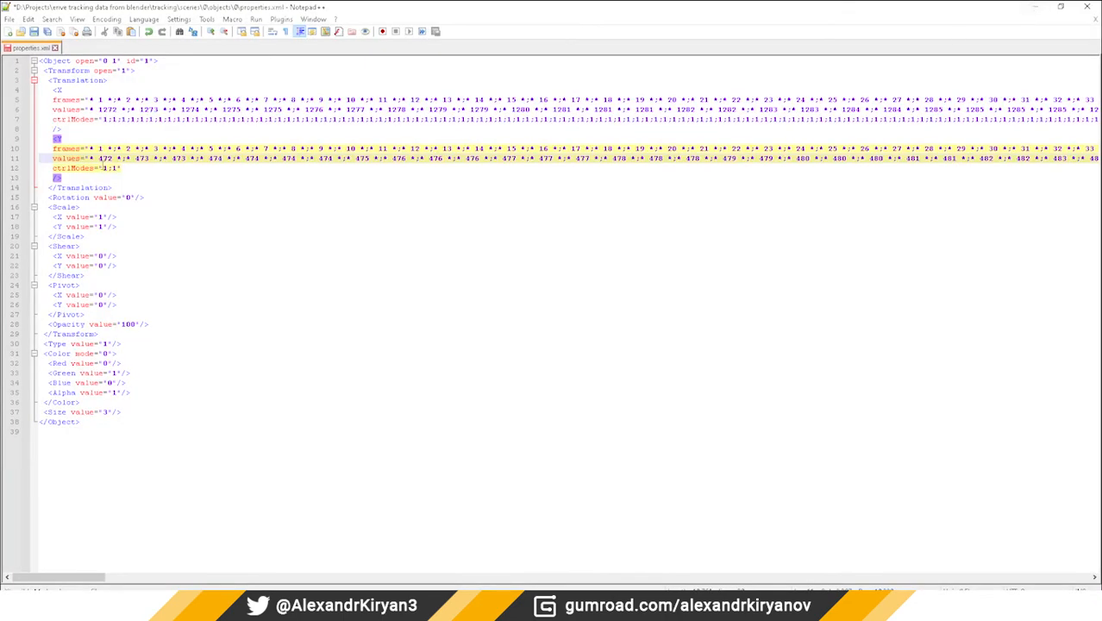
left_click_drag(102, 169, 117, 168)
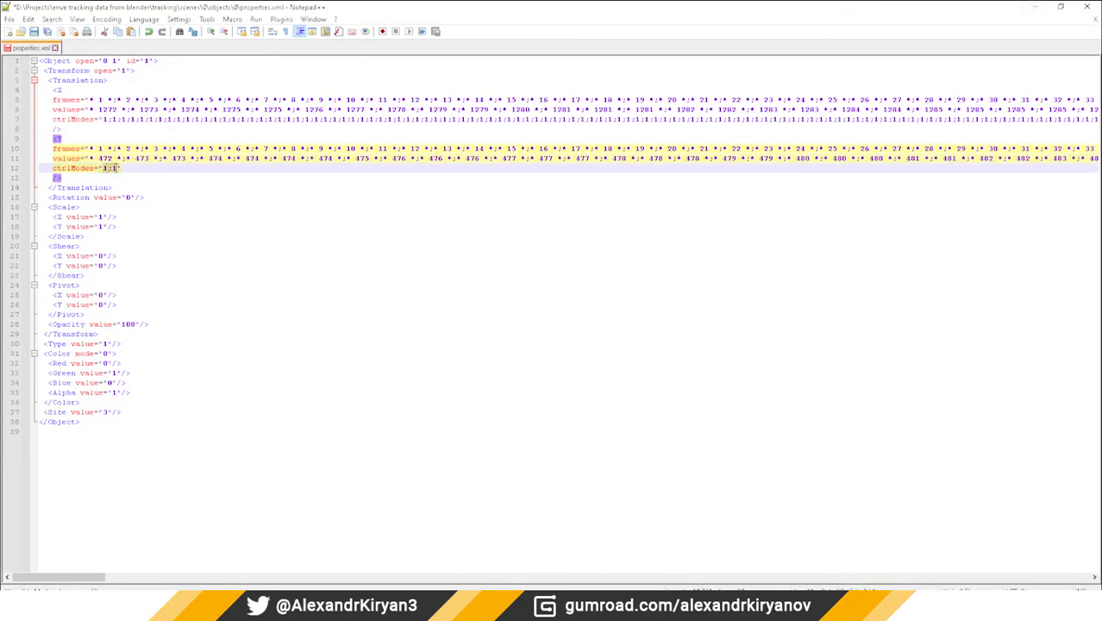
key("ctrl+v")
key("BackSpace")
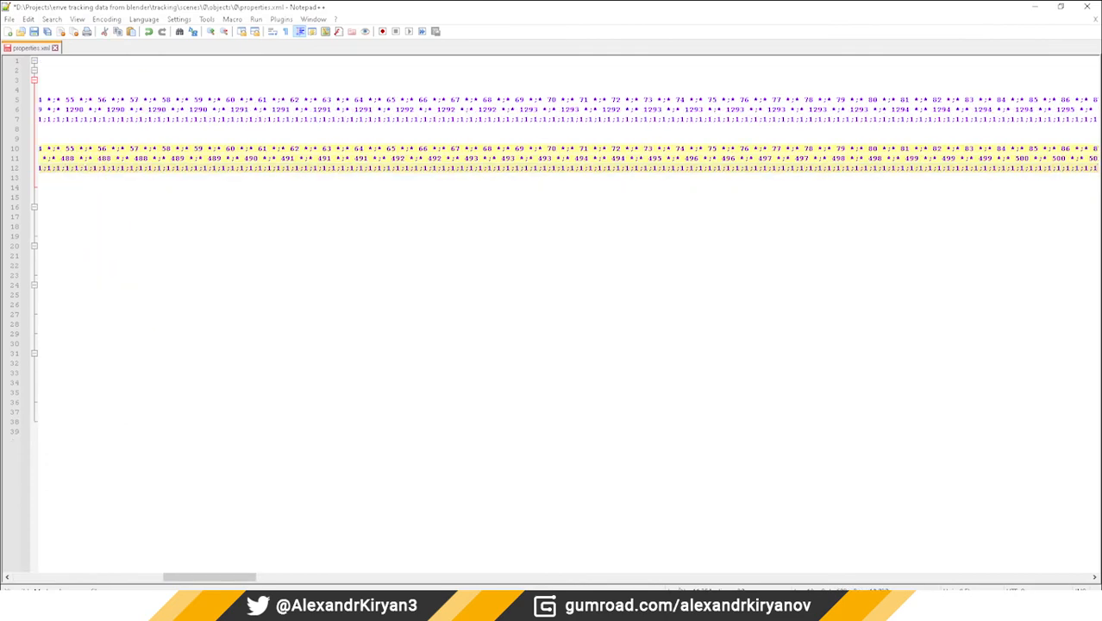
left_click_drag(250, 578, 98, 578)
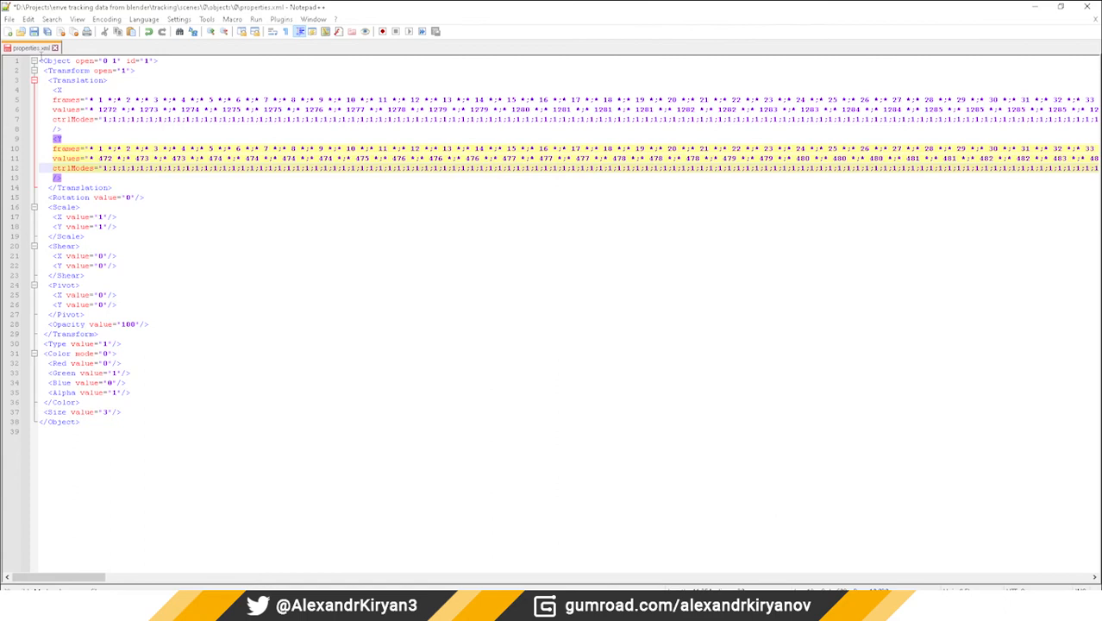
left_click(9, 19)
left_click(40, 112)
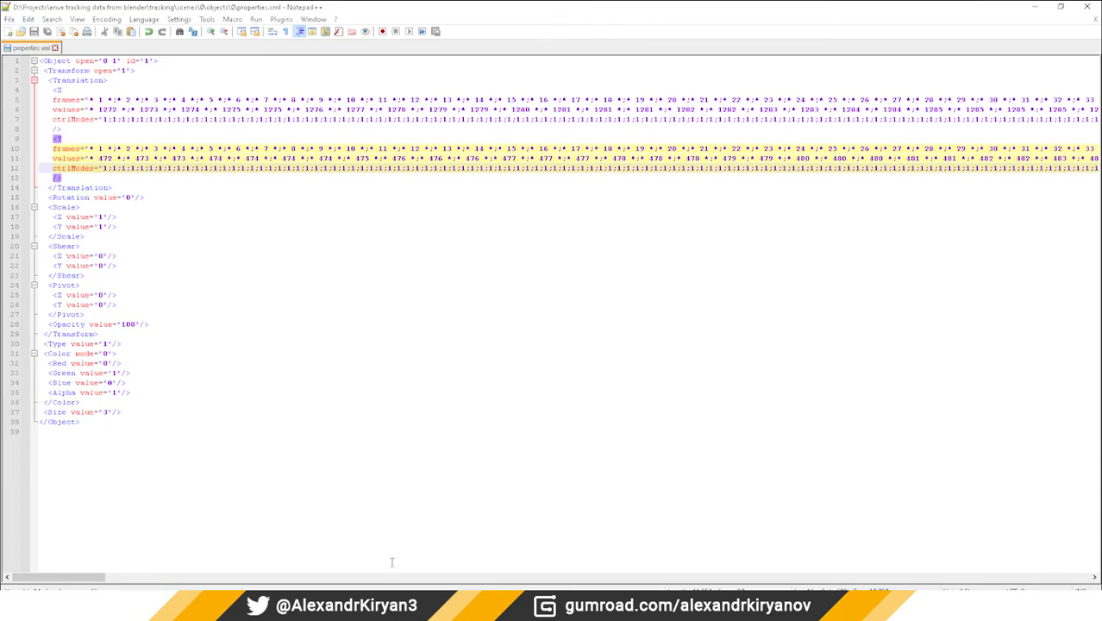
In File Explorer, pack all contents of the tracking folder into tracking.zip with 7-Zip, using zip format.
mouse_move(43, 604)
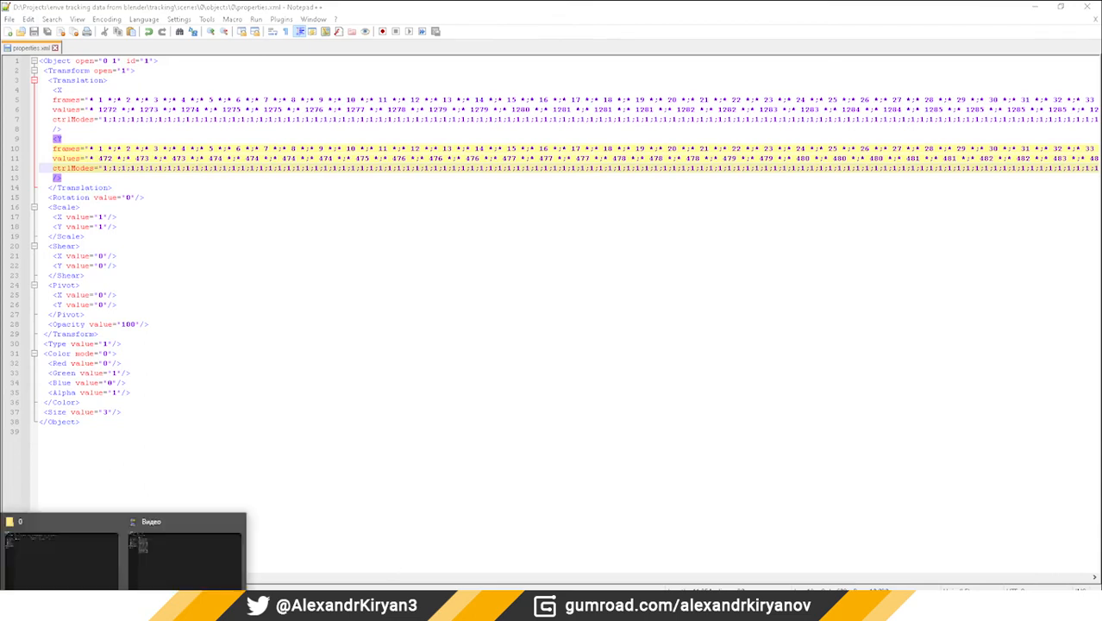
left_click(52, 583)
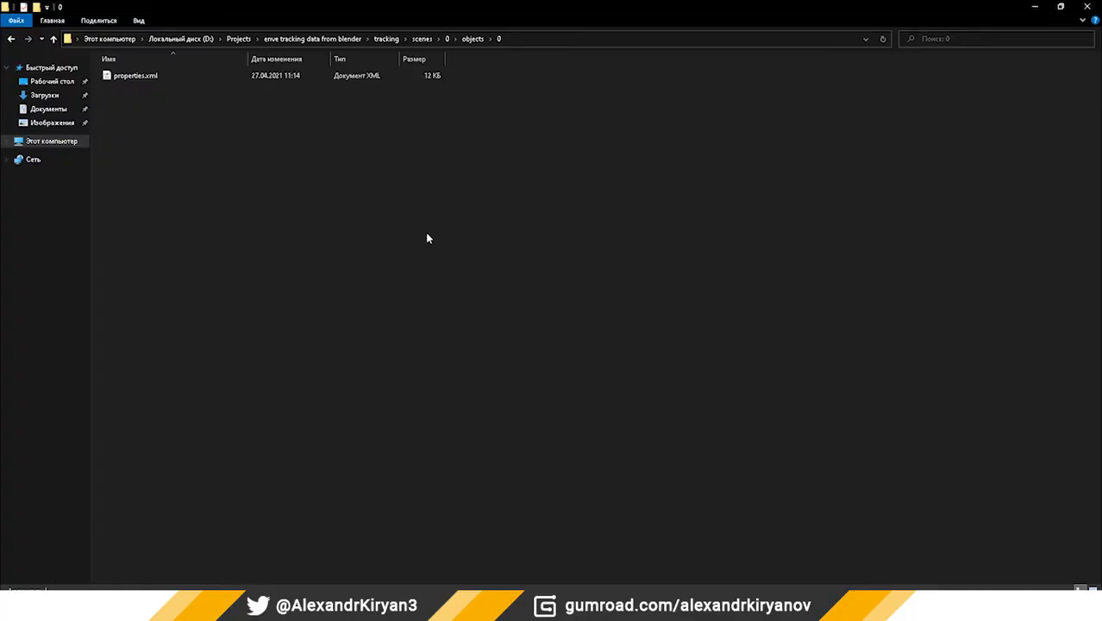
left_click(381, 40)
left_click_drag(136, 173, 111, 74)
right_click(112, 74)
mouse_move(156, 147)
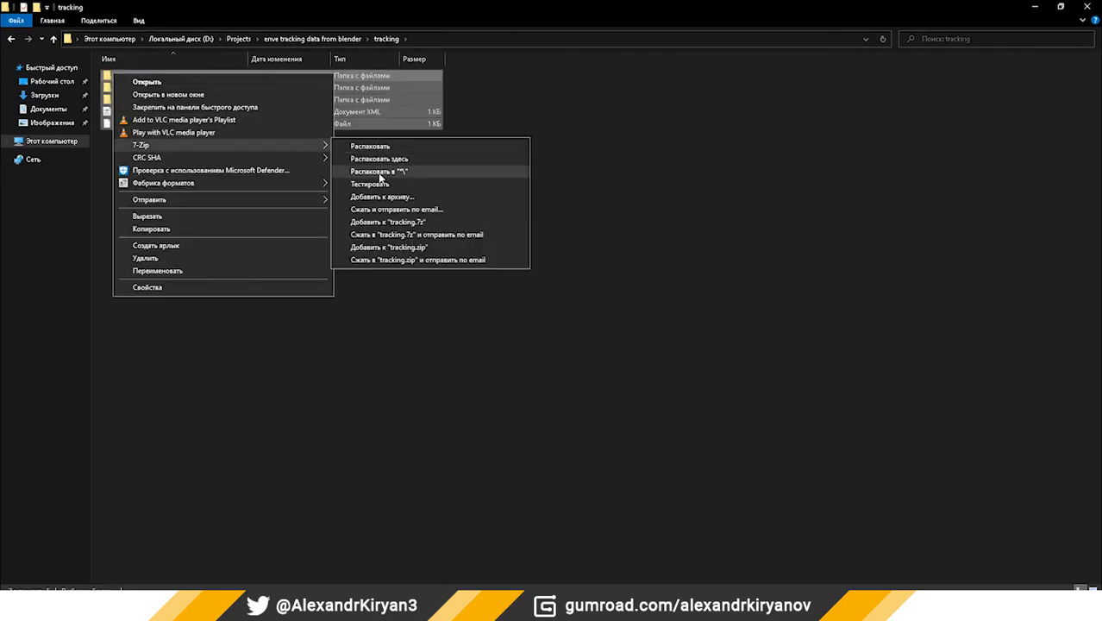
left_click(376, 200)
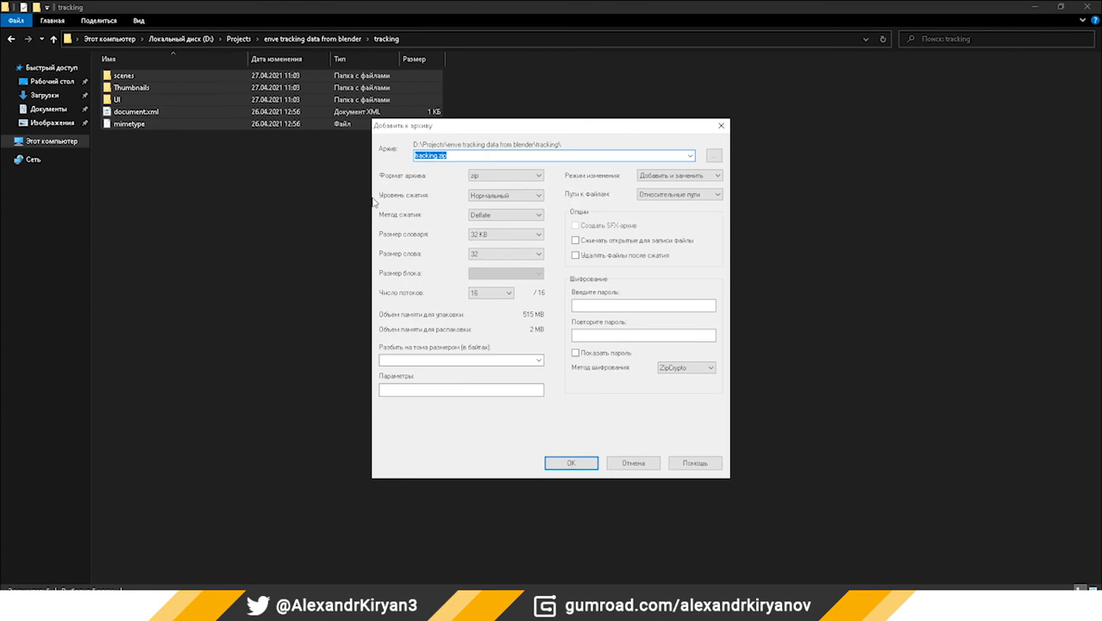
left_click(561, 460)
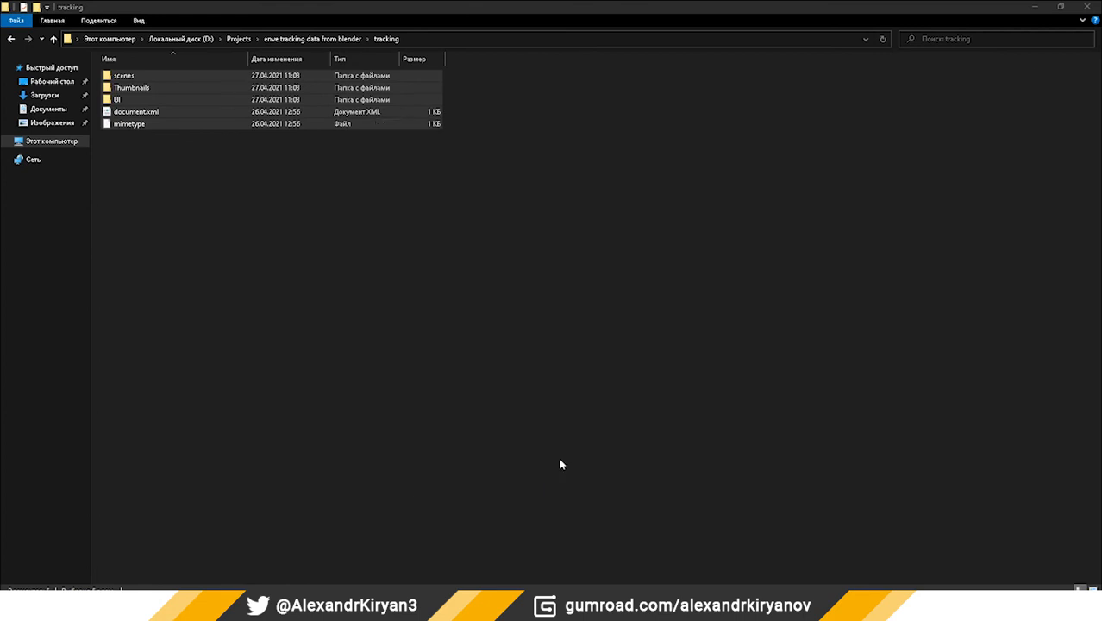
Put the new tracking.zip archive into the parent folder "enve tracking data from blender".
left_click(242, 267)
left_click(145, 135)
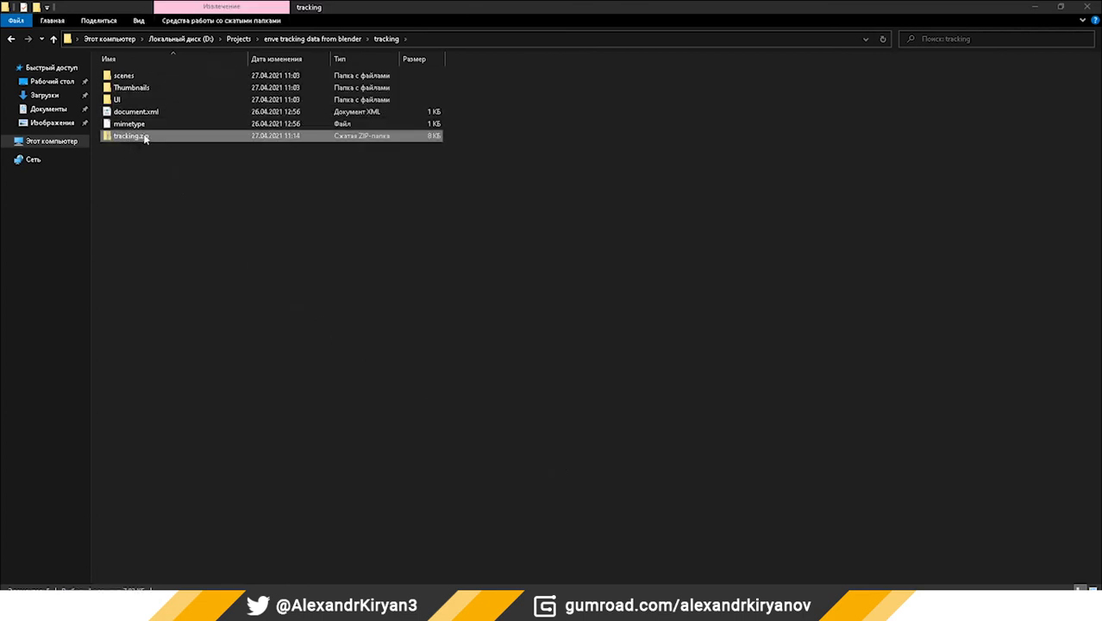
left_click(312, 38)
key("ctrl+v")
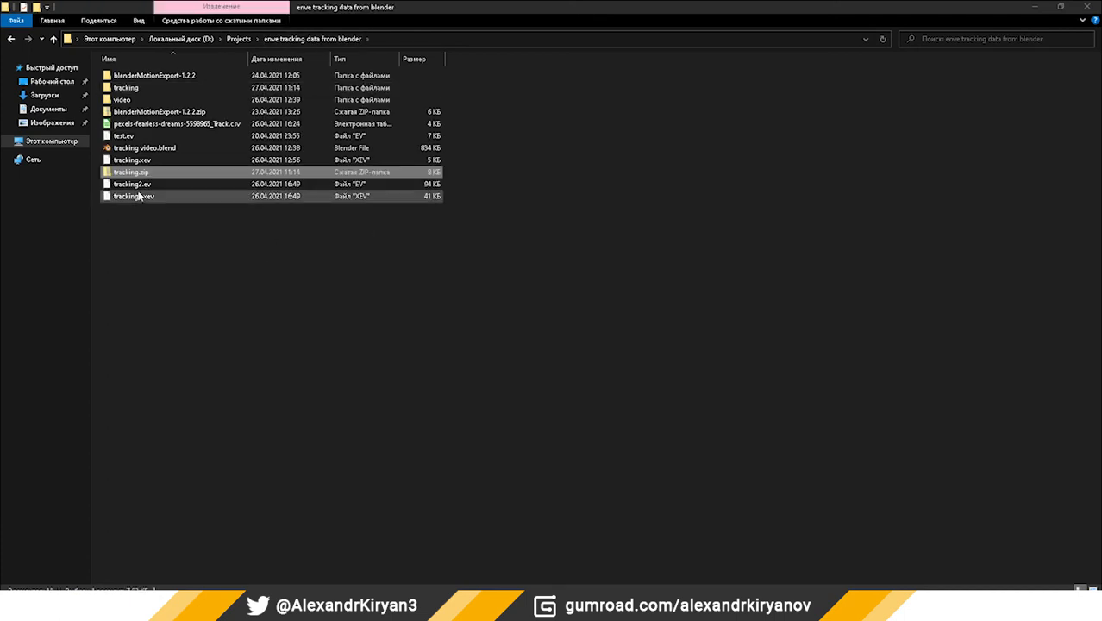
Rename tracking.zip to "tracking new.xev" and accept the extension change.
left_click(135, 178)
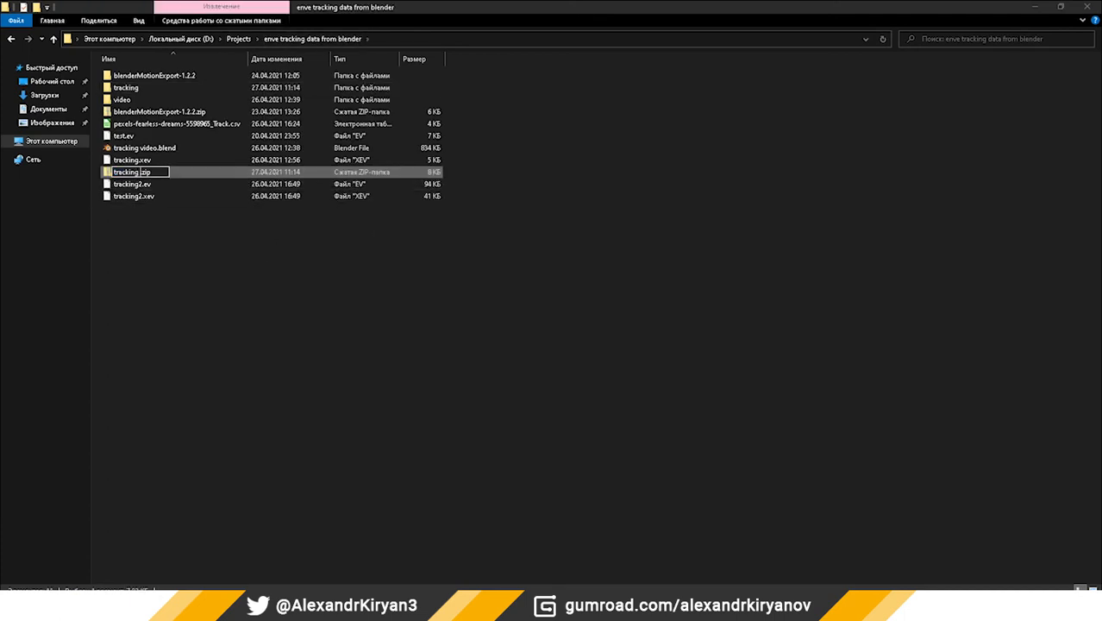
type("new")
key("BackSpace")
key("BackSpace")
left_click(186, 264)
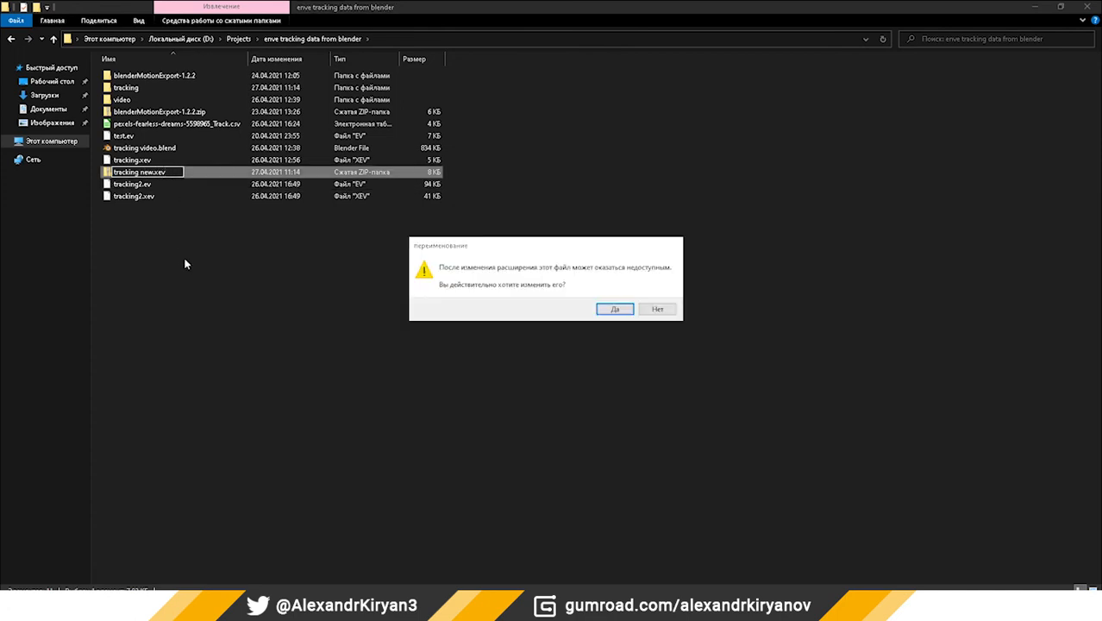
left_click(604, 310)
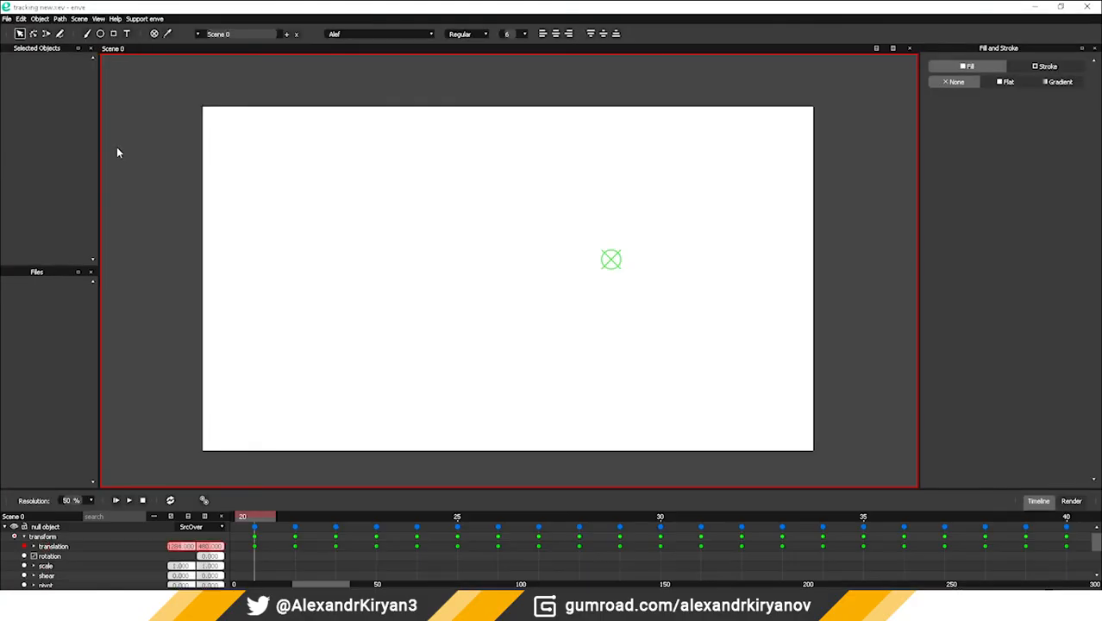
Check the null object's translation keyframes on the timeline of tracking new.xev in enve and return to frame 1.
scroll(285, 585, "down", 10)
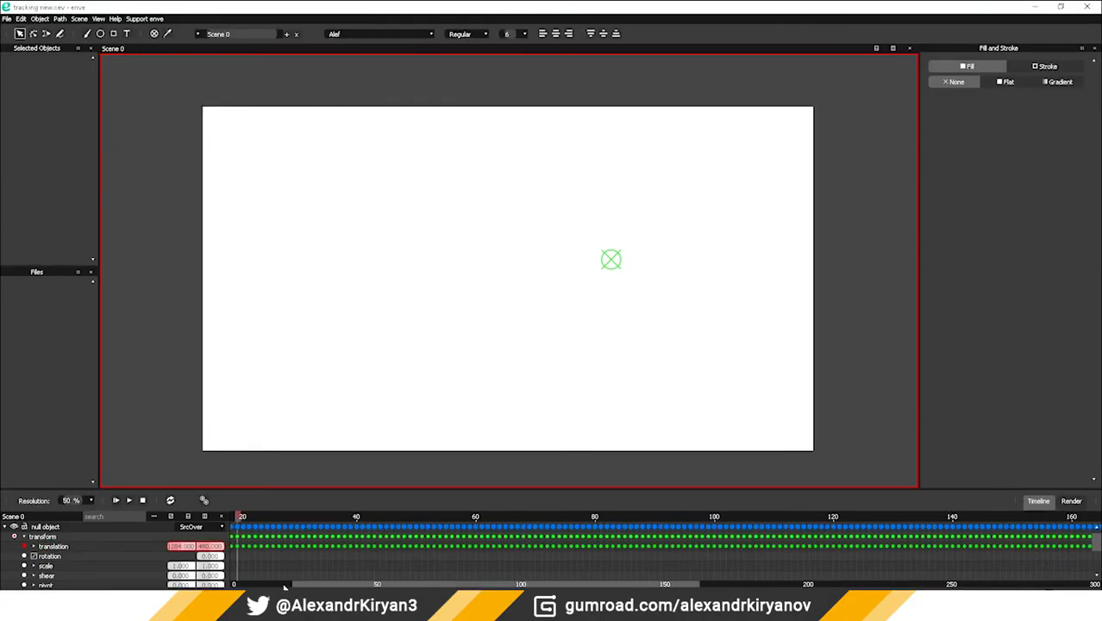
mouse_move(243, 516)
left_mouse_down()
mouse_move(1085, 522)
mouse_move(240, 516)
left_mouse_up()
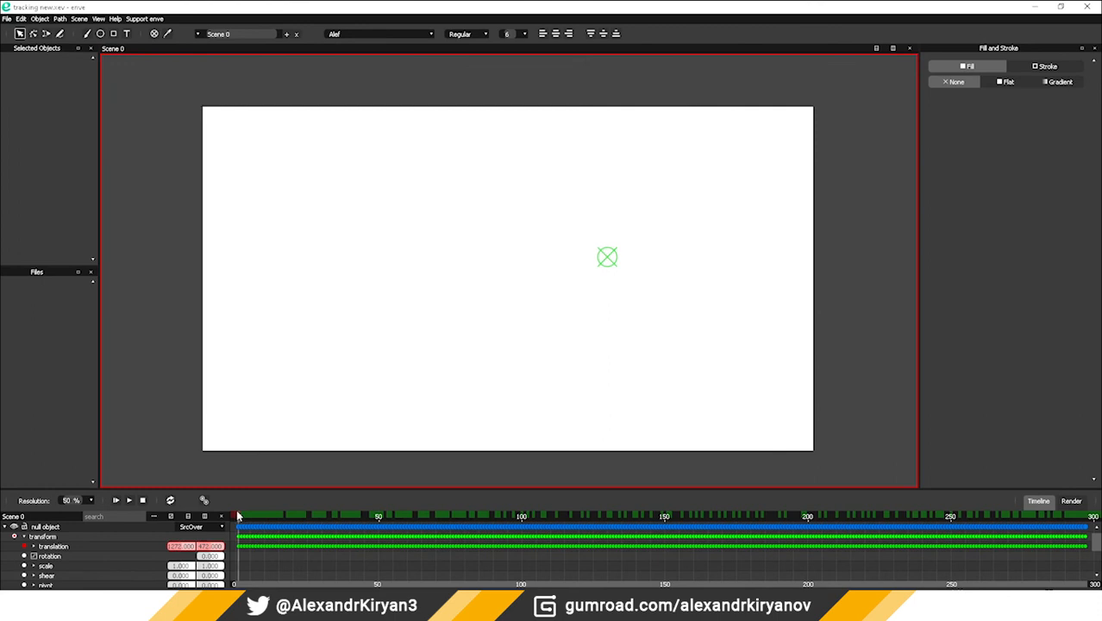
Import the Seq folder inside the project's video folder as an image sequence.
left_click(6, 18)
left_click(17, 84)
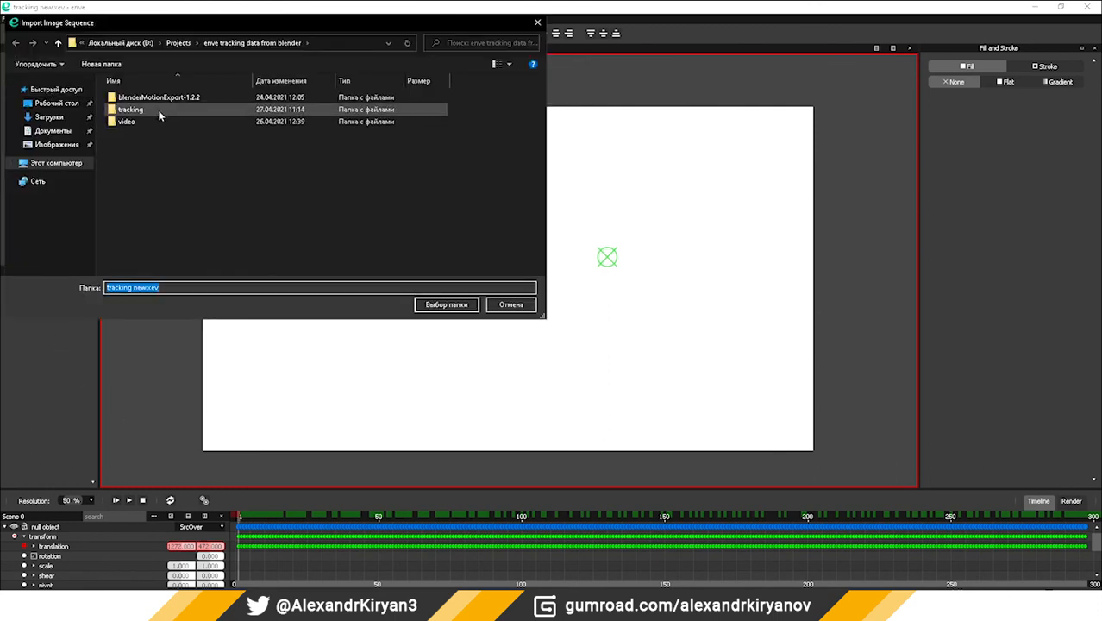
double_click(129, 121)
double_click(136, 111)
left_click(446, 305)
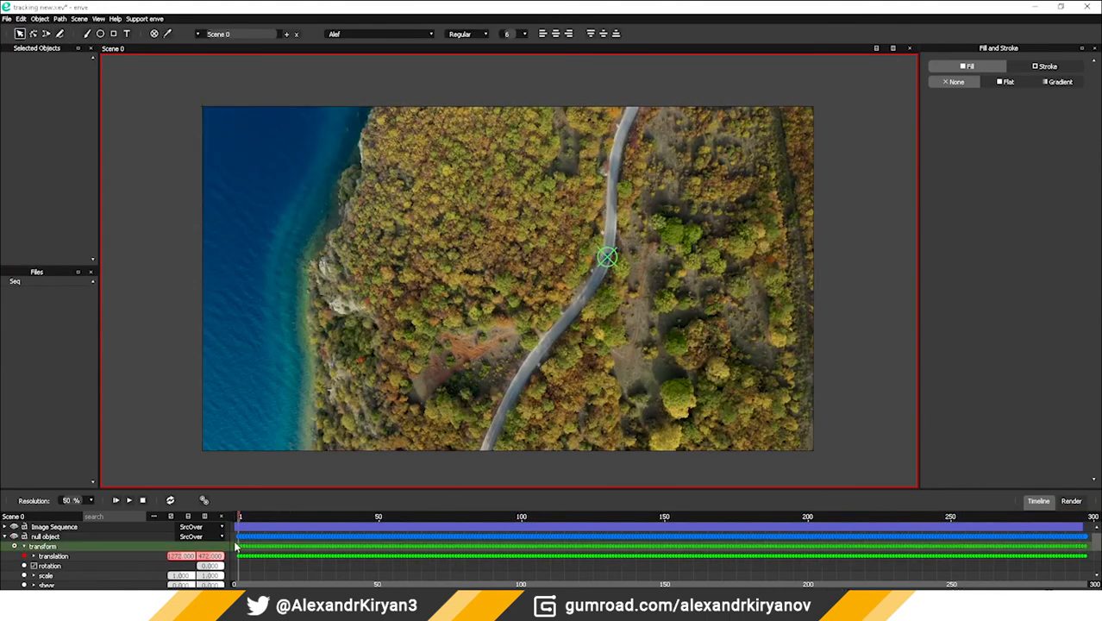
Shift all of the null object's keyframes one frame earlier so they start at frame 0, and go to frame 0.
left_click(239, 537)
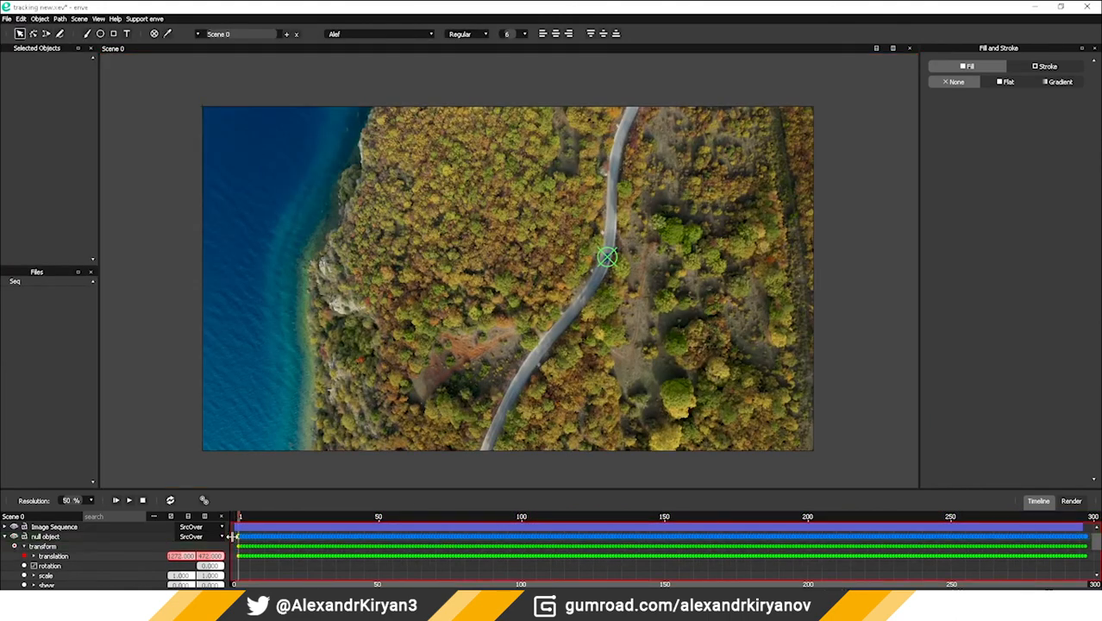
left_click_drag(233, 536, 975, 576)
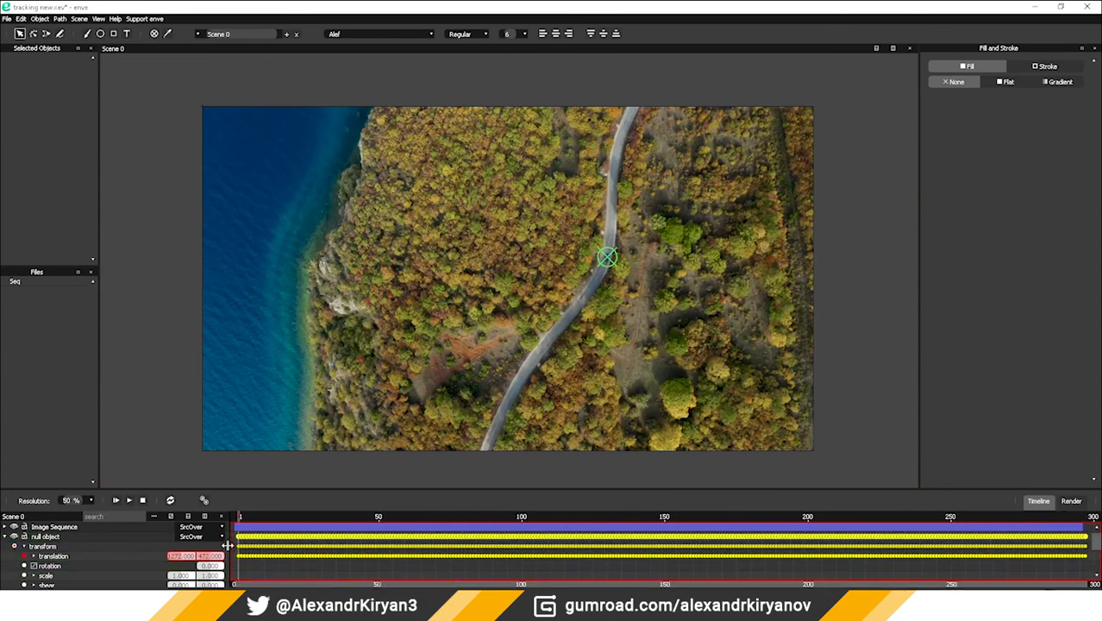
left_click_drag(245, 538, 238, 486)
left_click(236, 518)
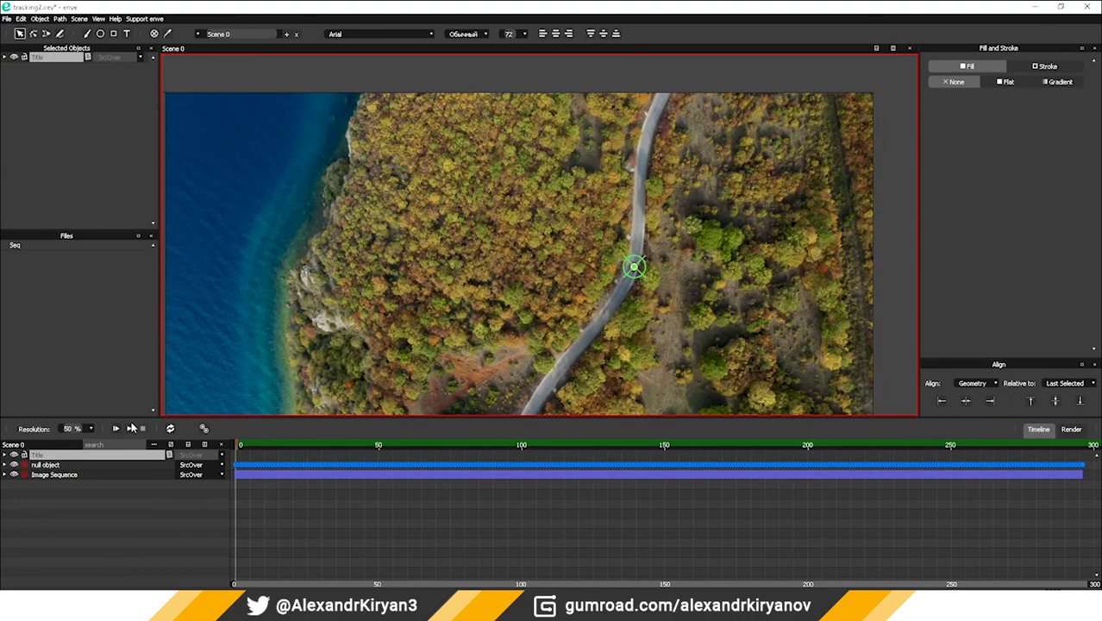
Play a preview of the tracked title animation over the footage in tracking2.xev.
left_click(131, 427)
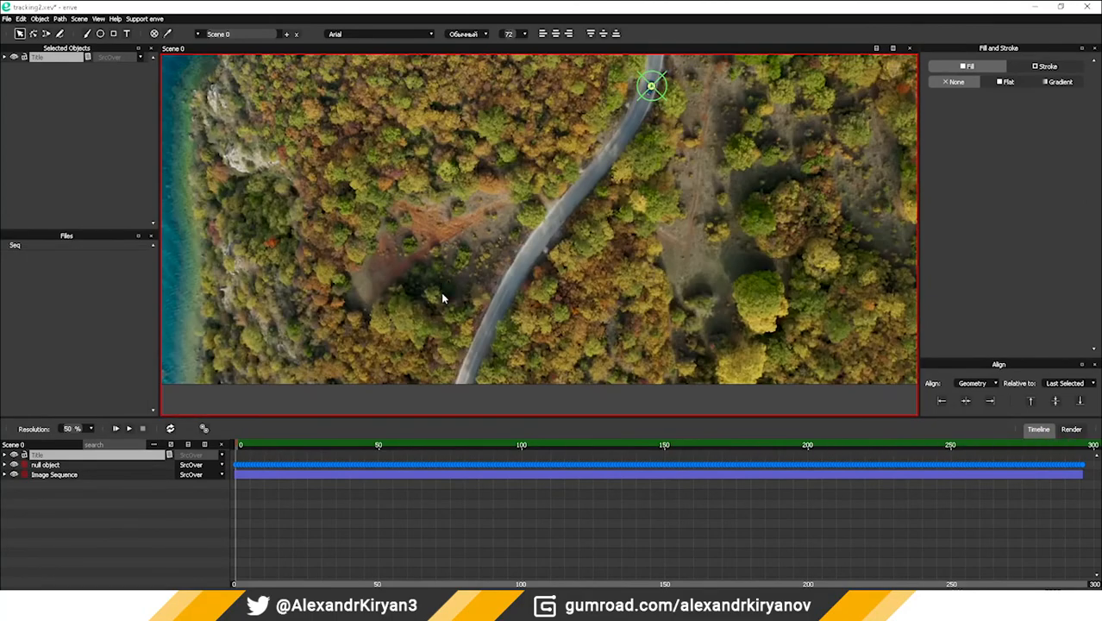
left_click(116, 430)
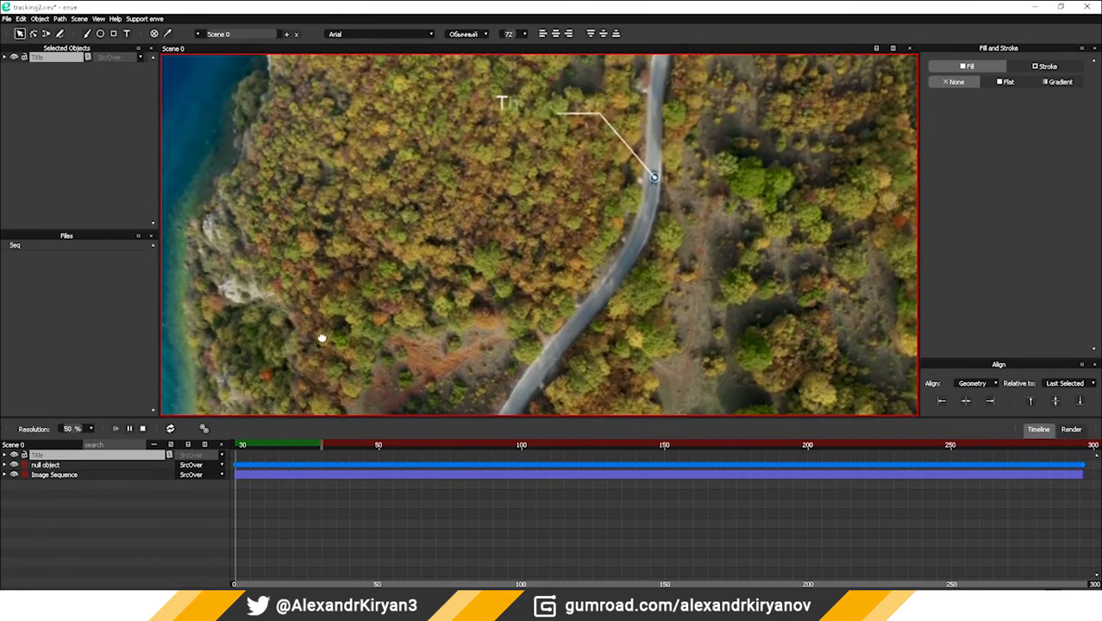